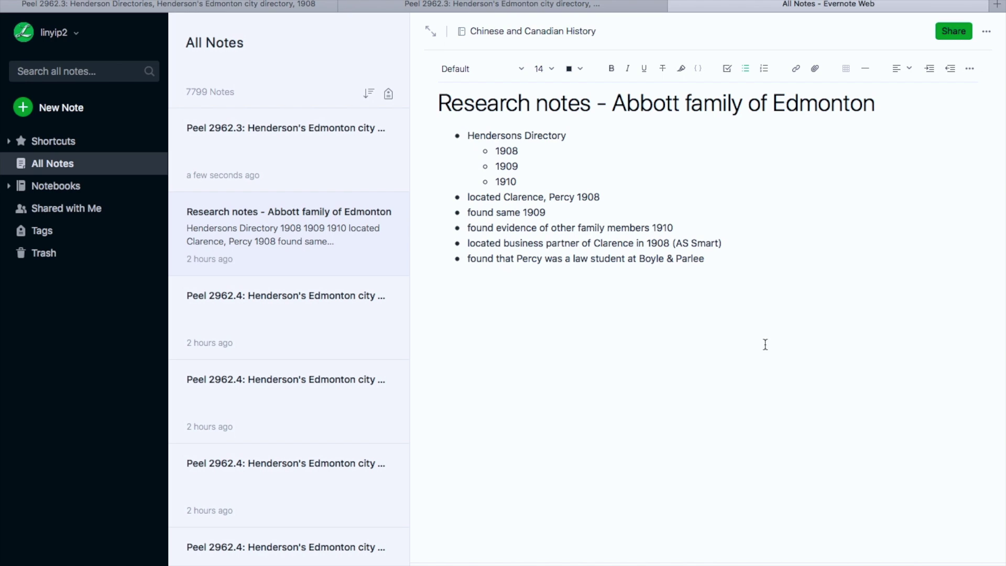
# Step: Open the newest clipped Peel 2962.3 Henderson's Edmonton city directory note and look over the captured page
pyautogui.click(321, 142)
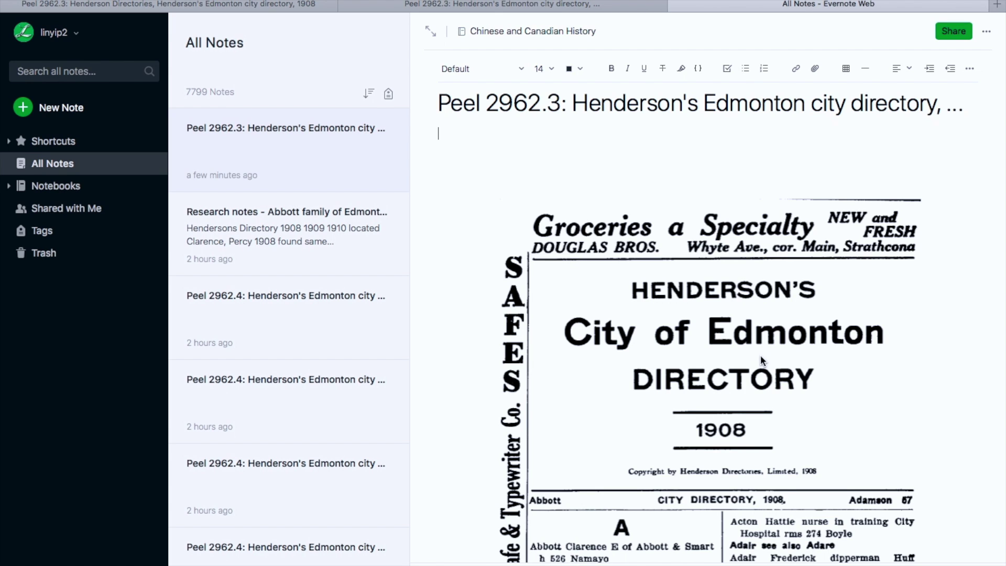
pyautogui.scroll(-3, 761, 357)
pyautogui.scroll(-1, 760, 354)
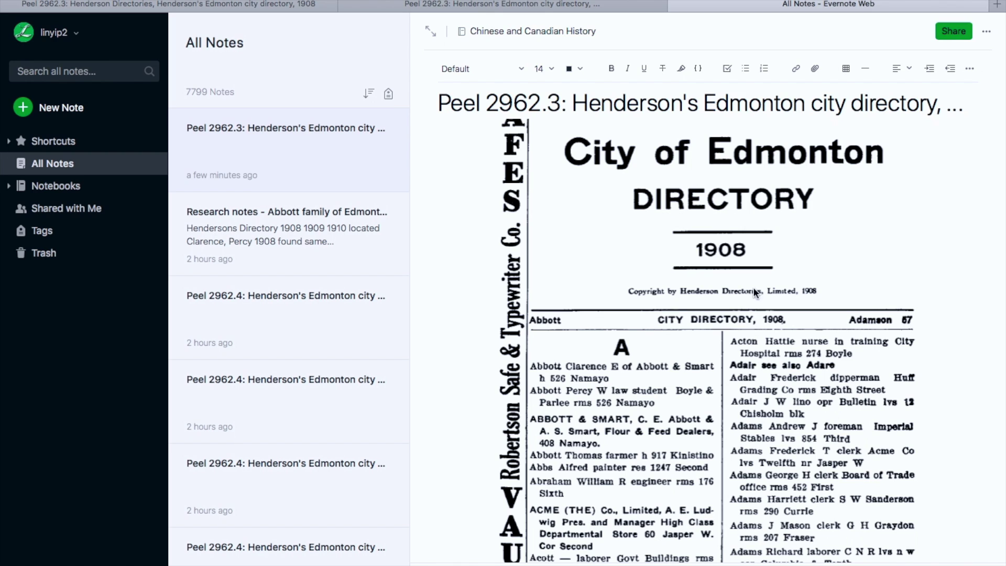
pyautogui.scroll(3, 759, 283)
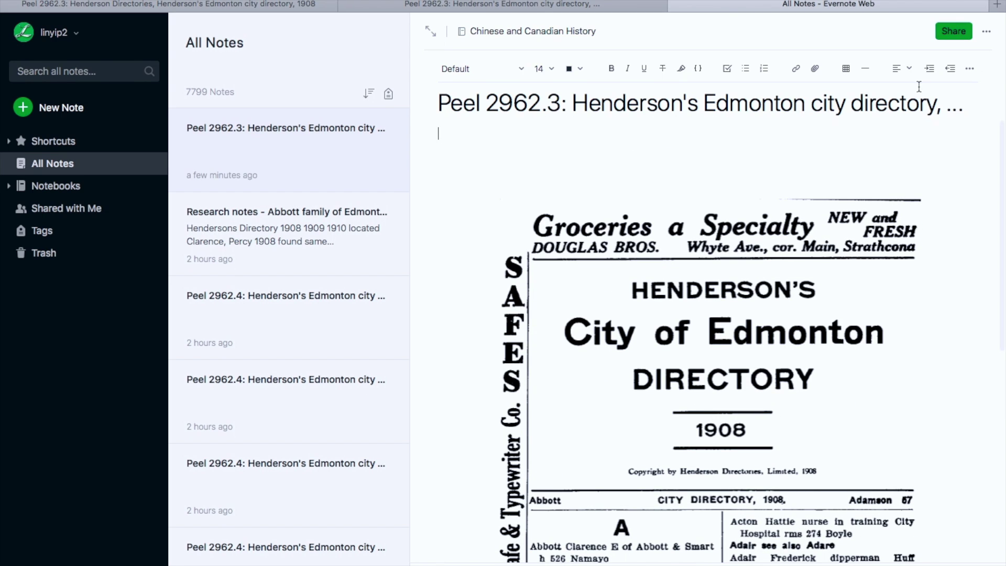
# Step: View the clipped note's info to check its source URL and creation date, then close it without saving
pyautogui.click(987, 35)
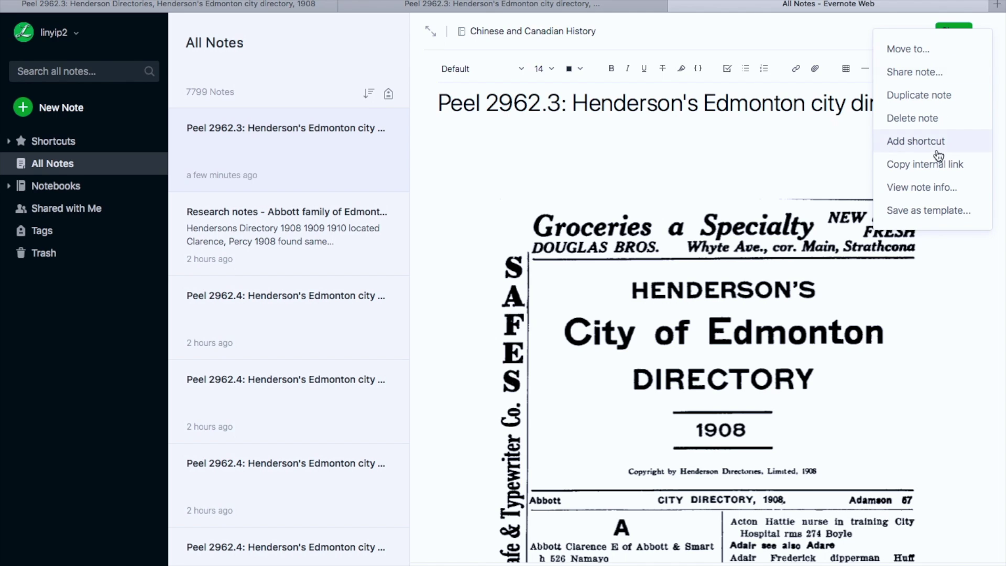
pyautogui.click(937, 195)
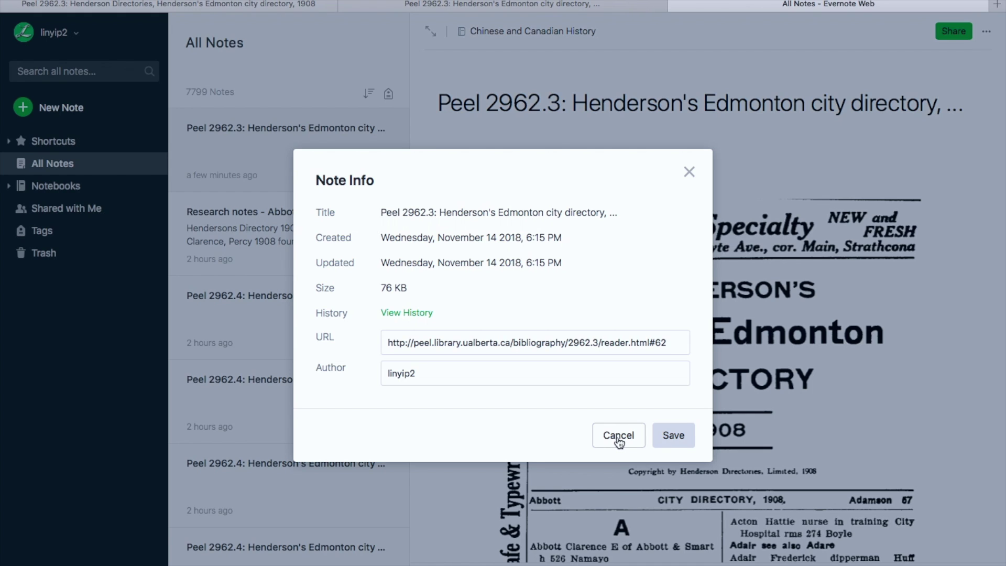
pyautogui.click(690, 172)
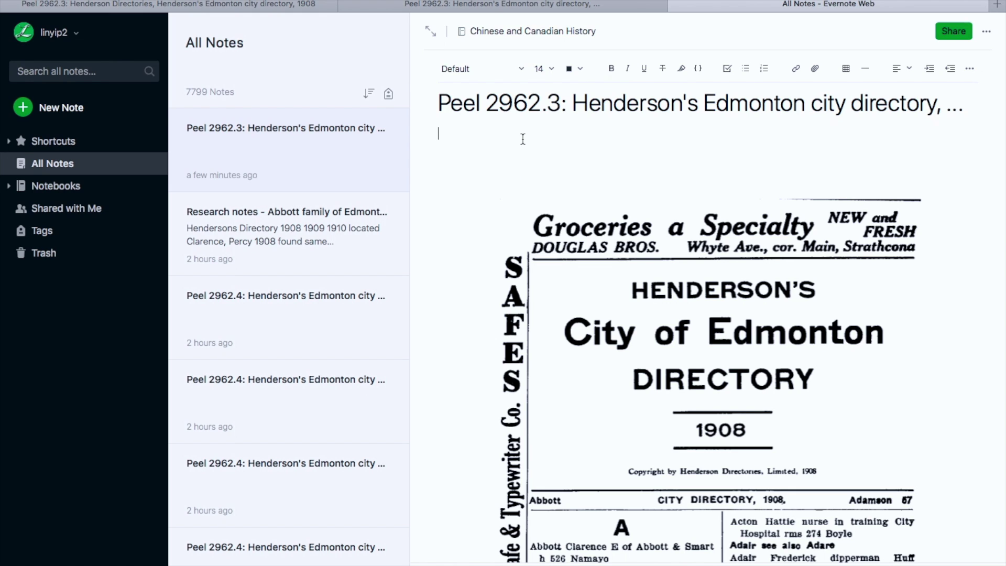
# Step: Caption the note "1908 Hendersons" and insert Screen Shot 2018-11-14 at 6.17.34 PM from the Desktop beneath the caption
pyautogui.write('1908 Hendersons')
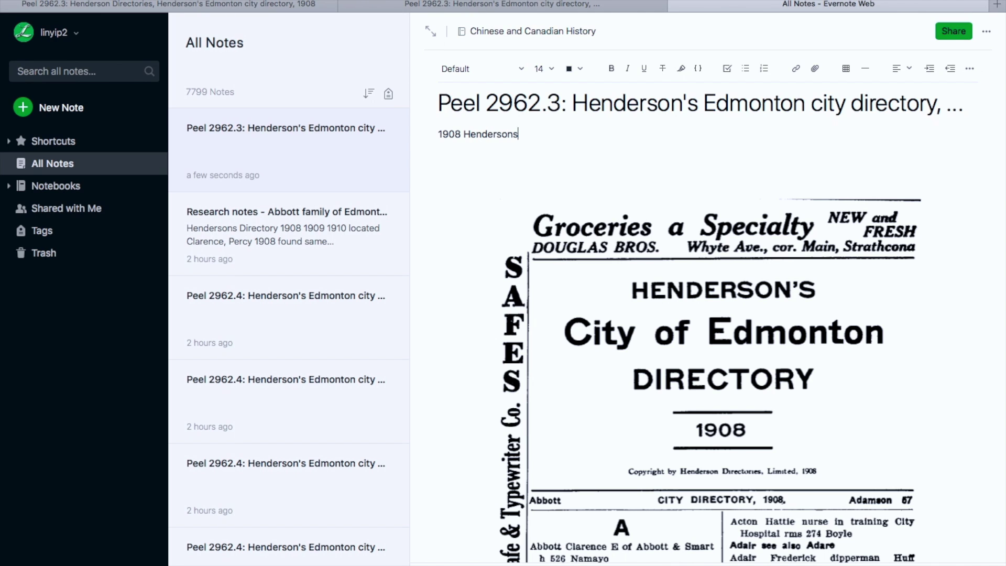
pyautogui.press('Return')
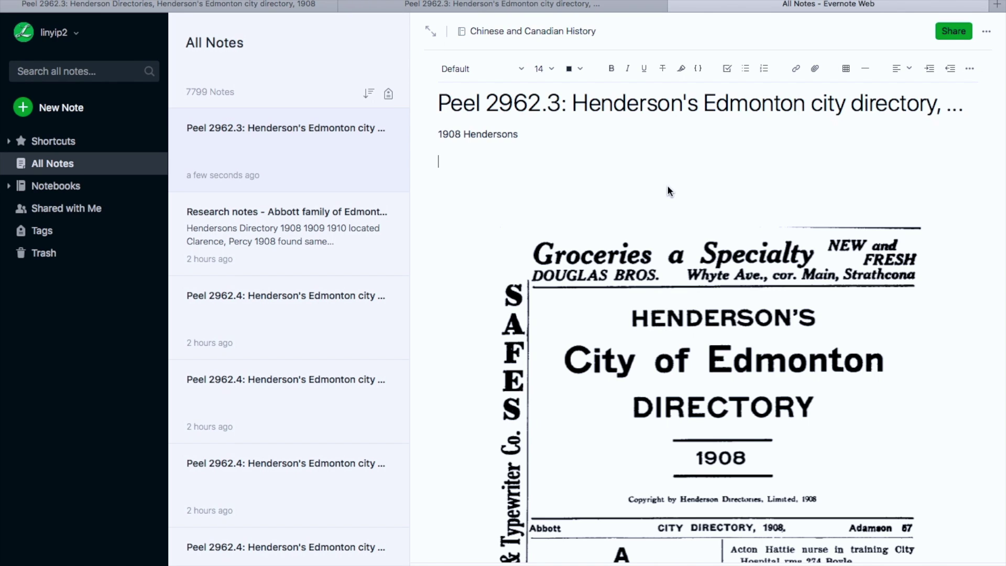
pyautogui.click(816, 71)
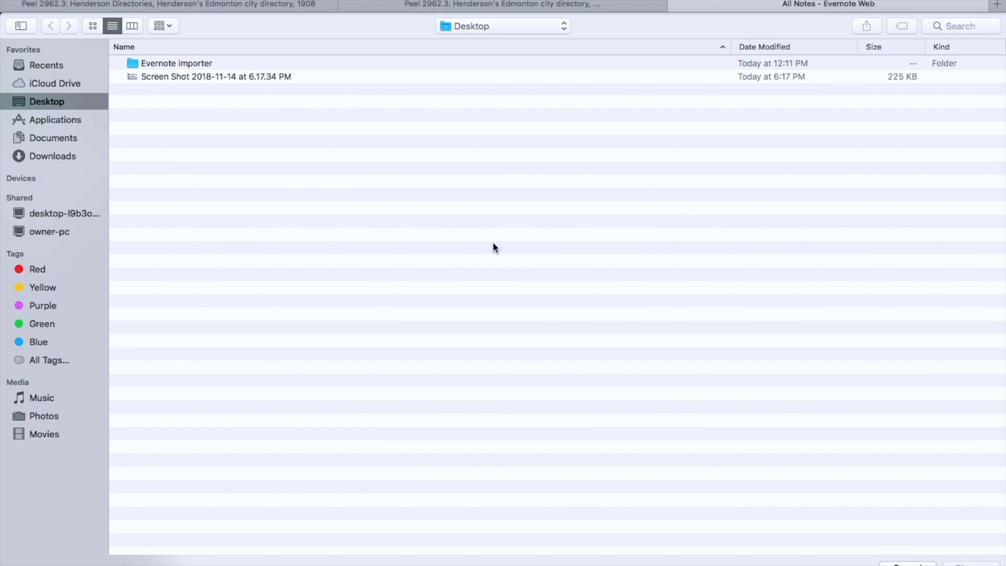
pyautogui.doubleClick(187, 76)
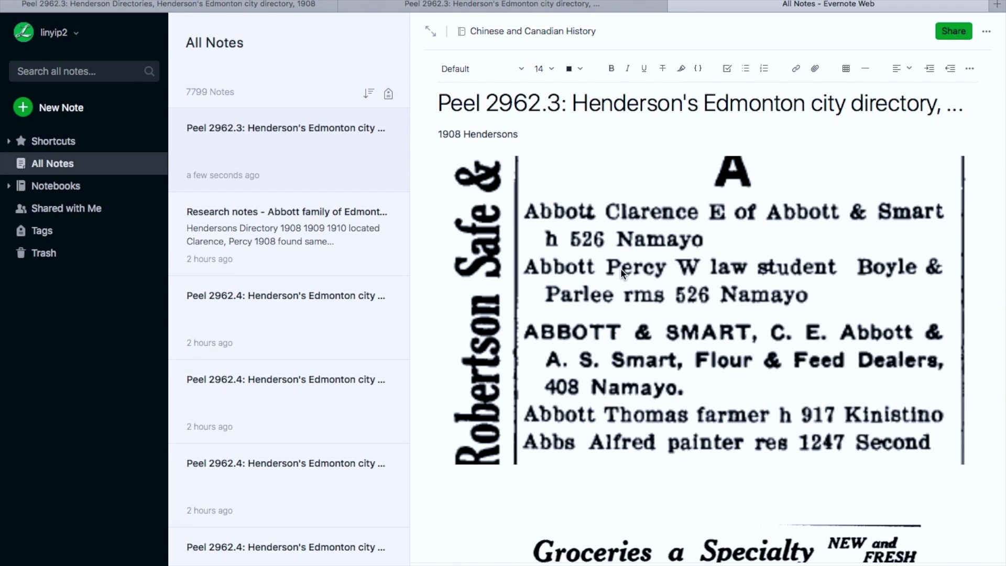
pyautogui.click(308, 175)
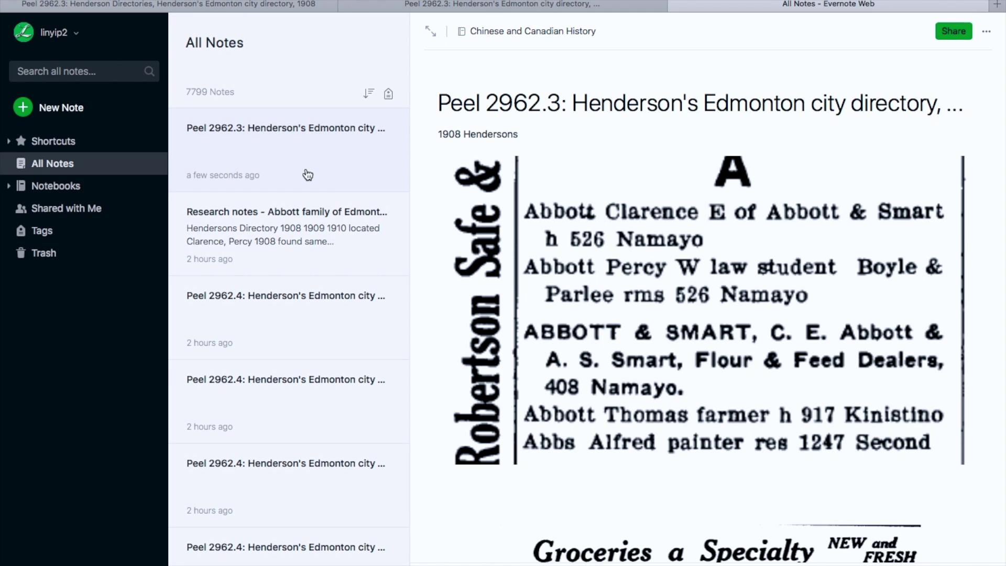
pyautogui.scroll(-6, 637, 269)
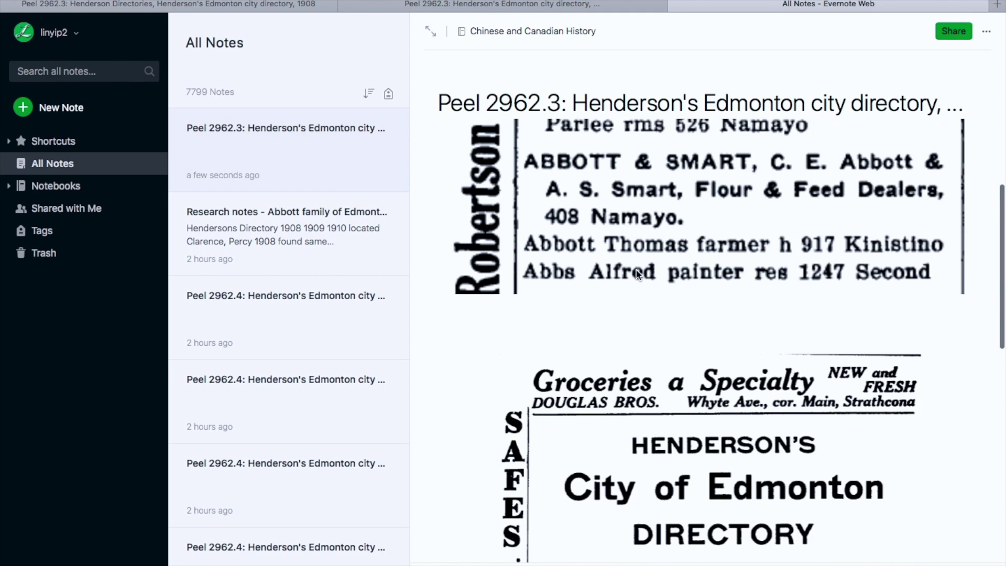
pyautogui.scroll(-4, 636, 269)
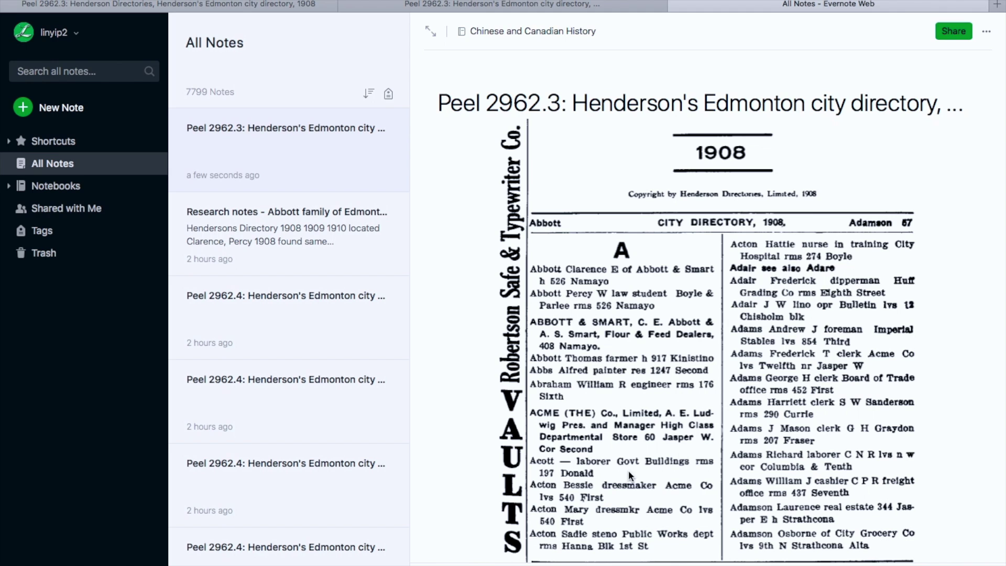
pyautogui.scroll(-10, 606, 414)
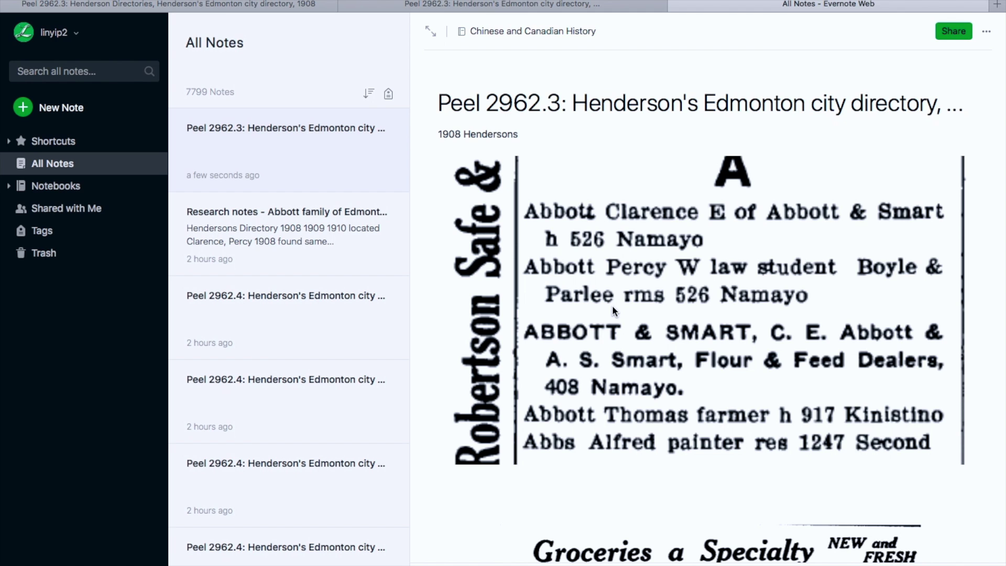
# Step: Switch to the Peel directory reader and search the 1908 Henderson's directory for "Boyle"
pyautogui.click(511, 6)
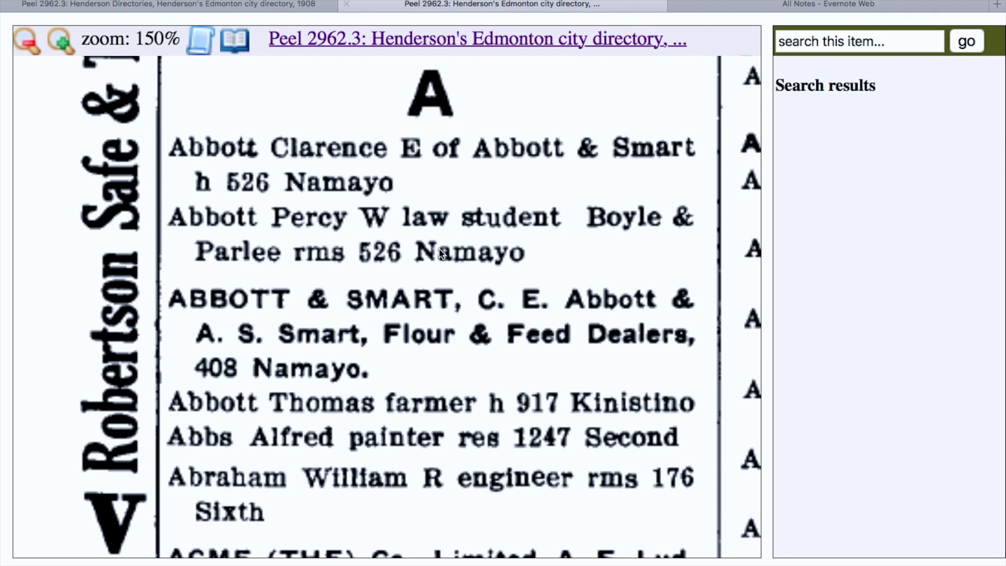
pyautogui.scroll(10, 433, 366)
pyautogui.scroll(-8, 433, 366)
pyautogui.scroll(-4, 433, 363)
pyautogui.scroll(3, 432, 364)
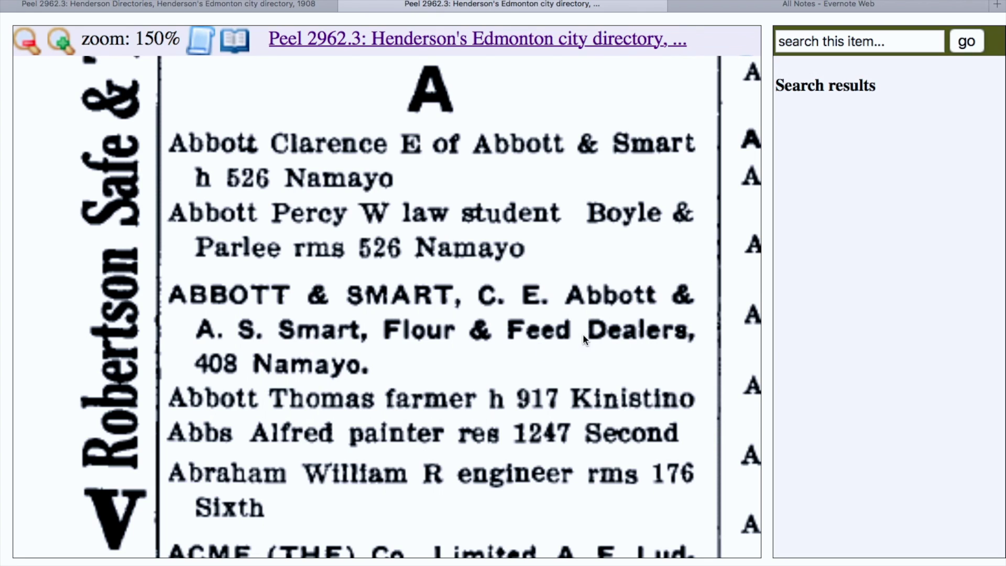
pyautogui.click(886, 38)
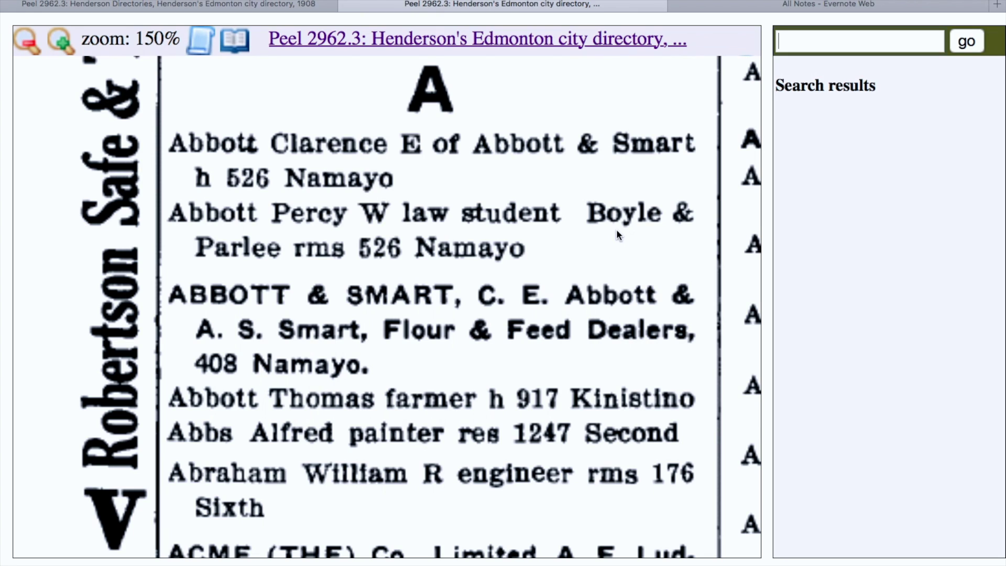
pyautogui.write('Boyle')
pyautogui.click(962, 41)
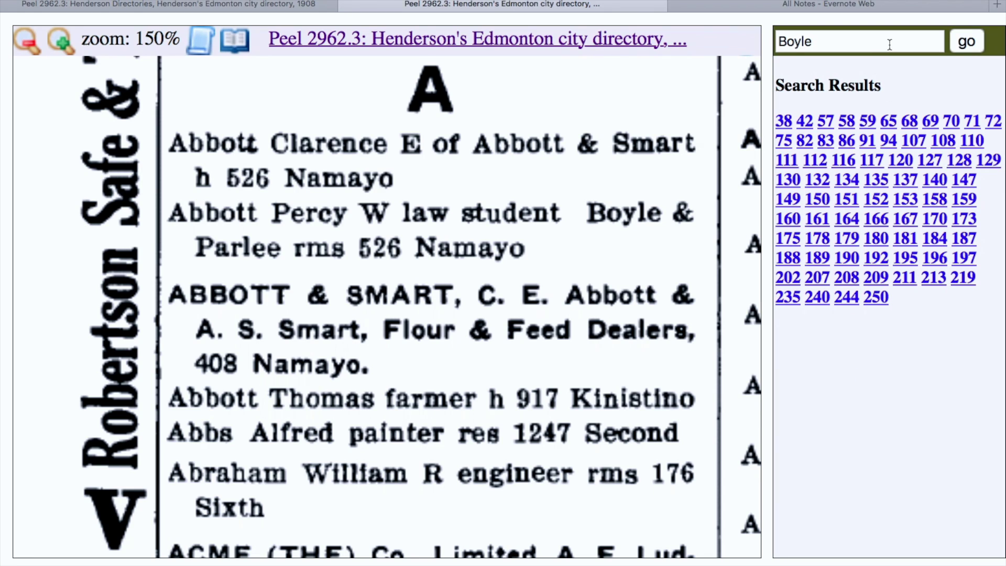
# Step: Search the directory for "Parlee" instead
pyautogui.doubleClick(855, 41)
pyautogui.write('Parlee')
pyautogui.click(967, 42)
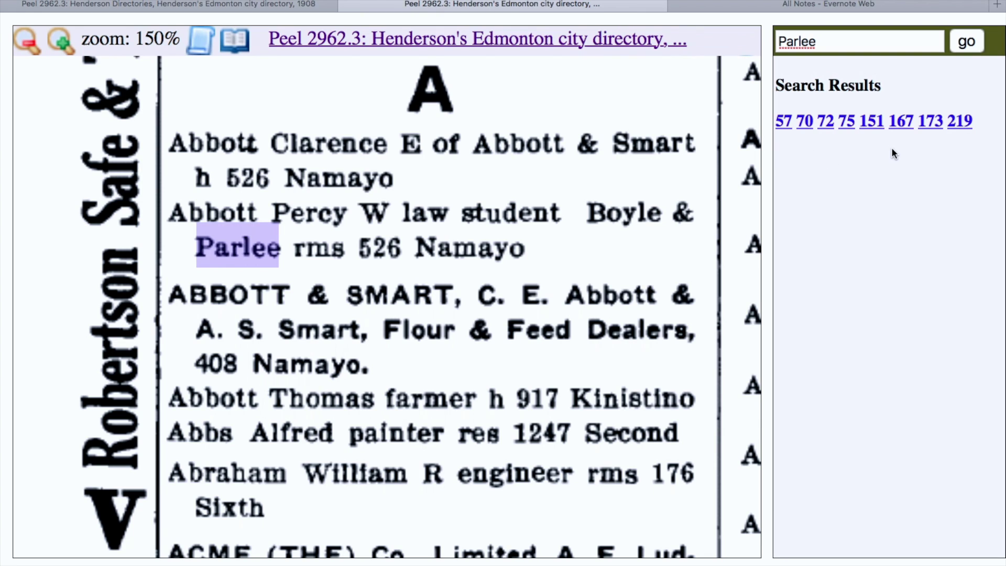
# Step: Open the page 70 search result and locate the Boyle & Parlee barristers listing
pyautogui.click(805, 123)
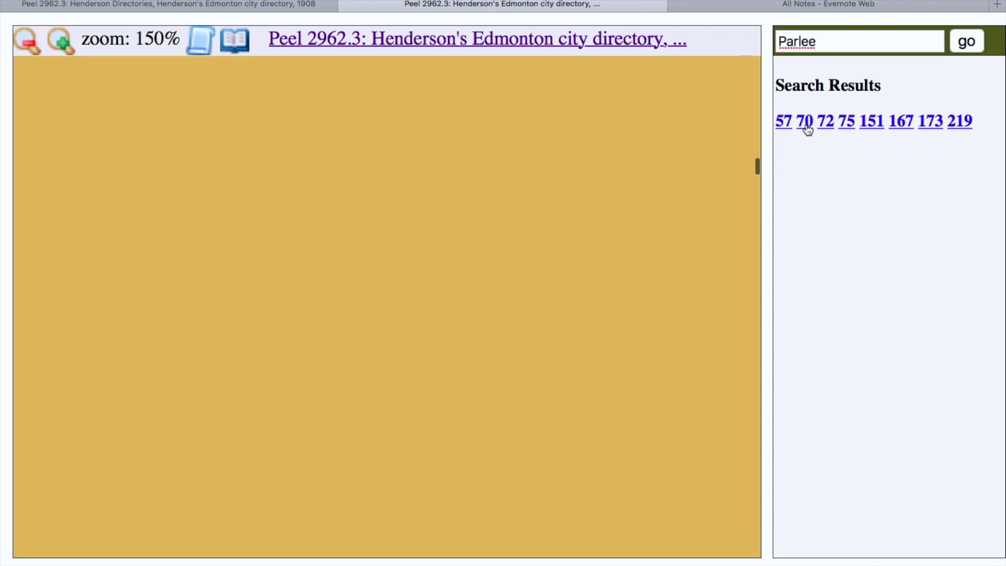
pyautogui.scroll(-8, 316, 391)
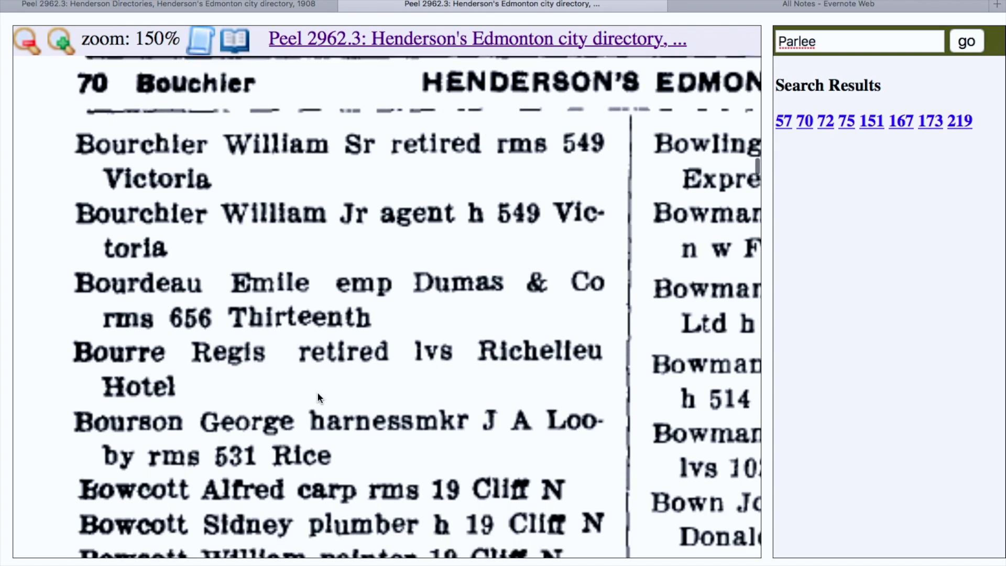
pyautogui.hscroll(5, 316, 392)
pyautogui.scroll(-10, 316, 391)
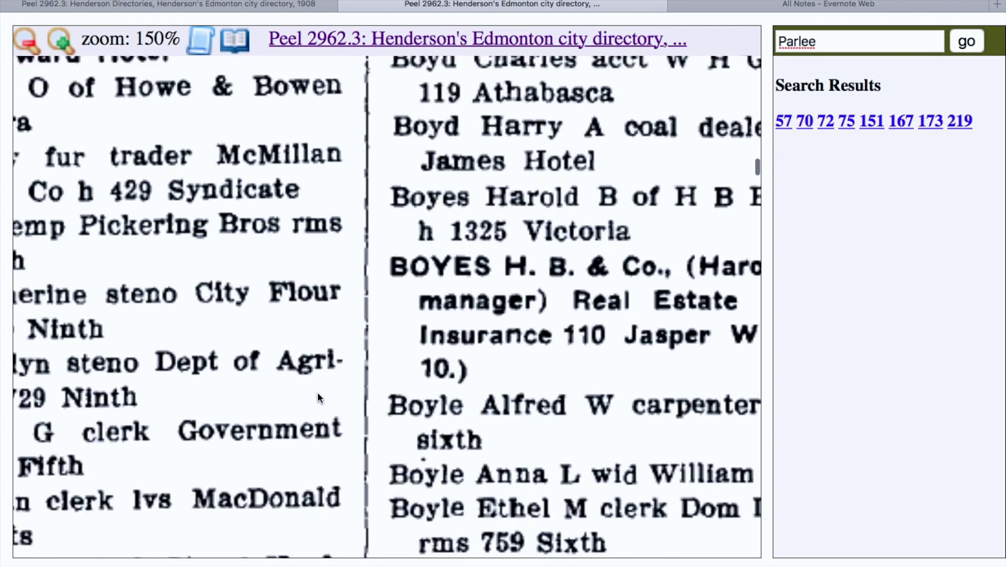
pyautogui.hscroll(4, 318, 394)
pyautogui.scroll(-10, 318, 394)
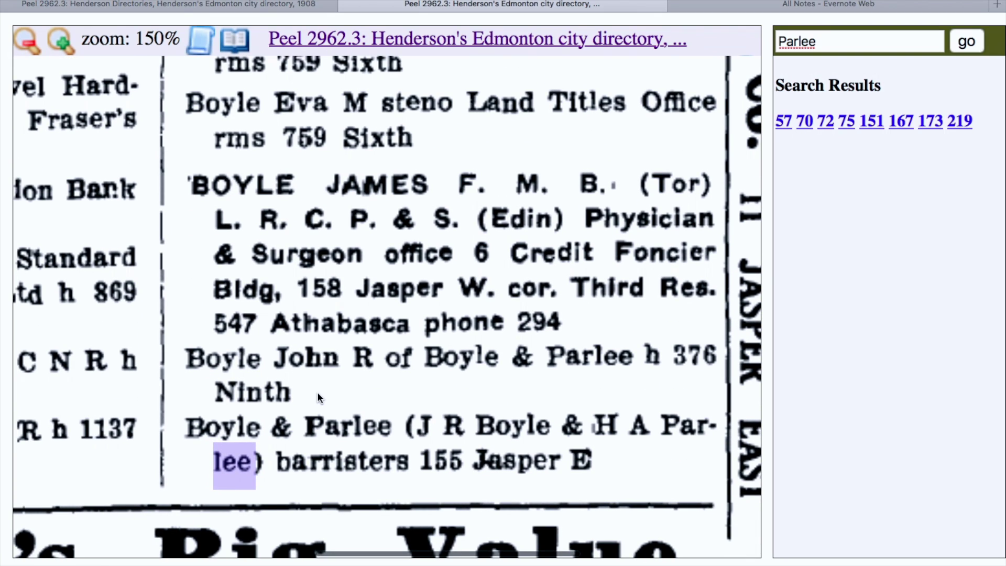
pyautogui.hscroll(2, 318, 394)
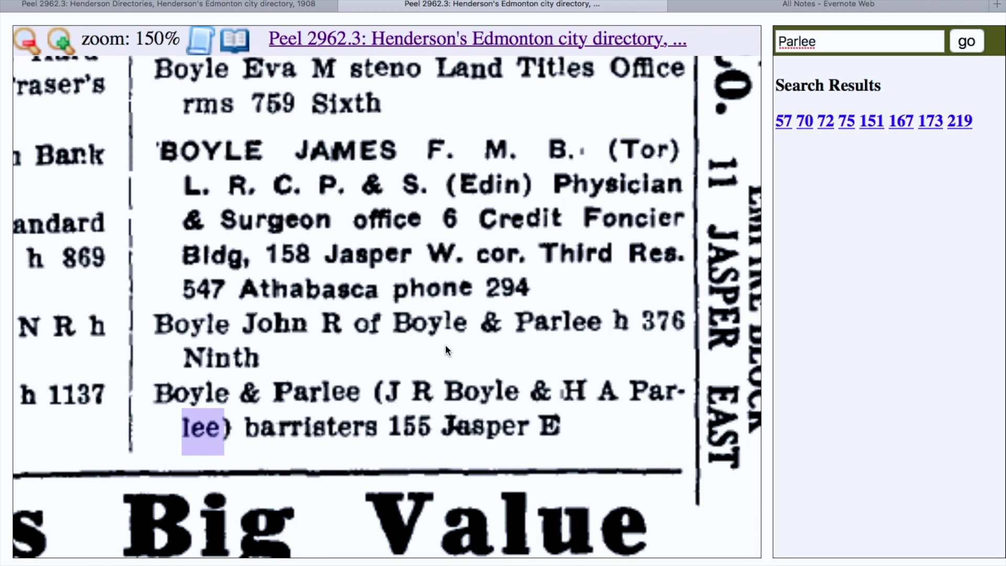
# Step: Clear the directory search term and run the empty search to remove the highlight from the page
pyautogui.click(899, 40)
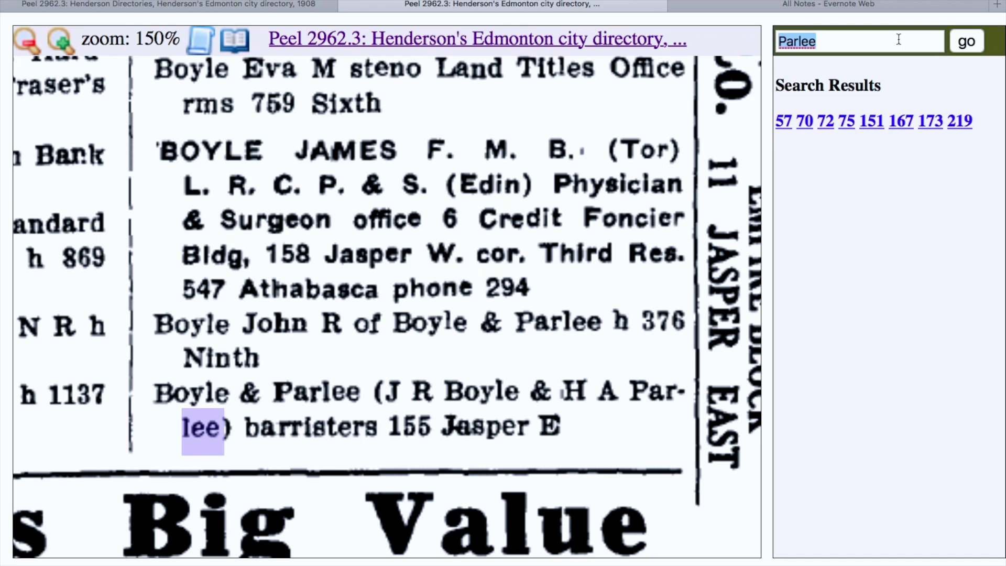
pyautogui.press('BackSpace')
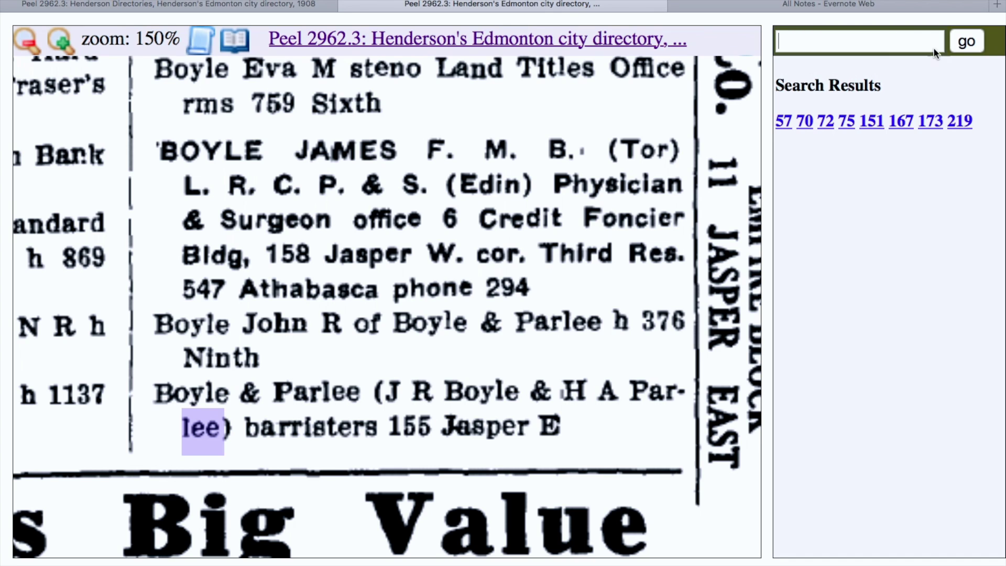
pyautogui.click(969, 42)
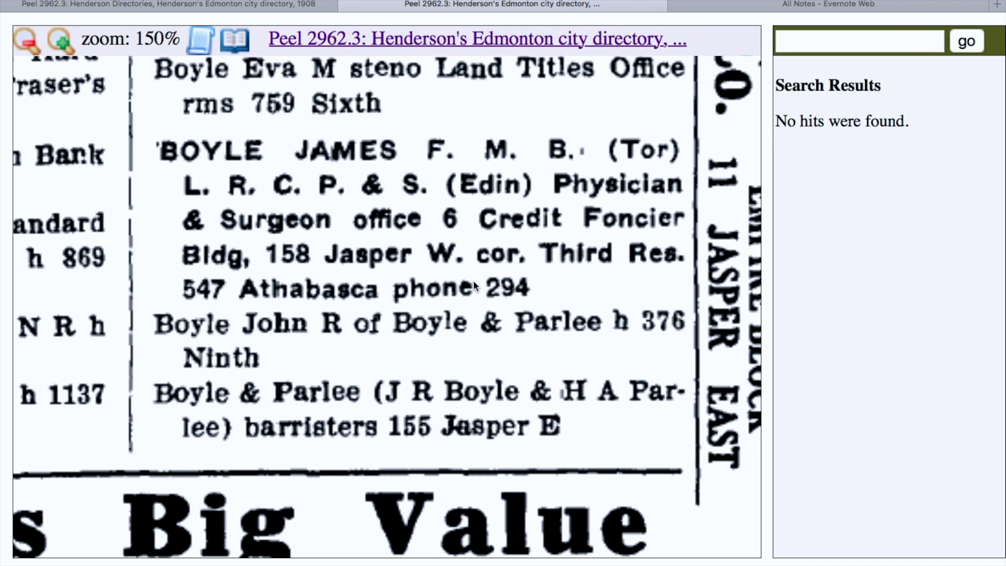
# Step: Examine page 70 from its header down to the Boyle & Parlee listing at the end of the second column
pyautogui.hscroll(-2, 474, 280)
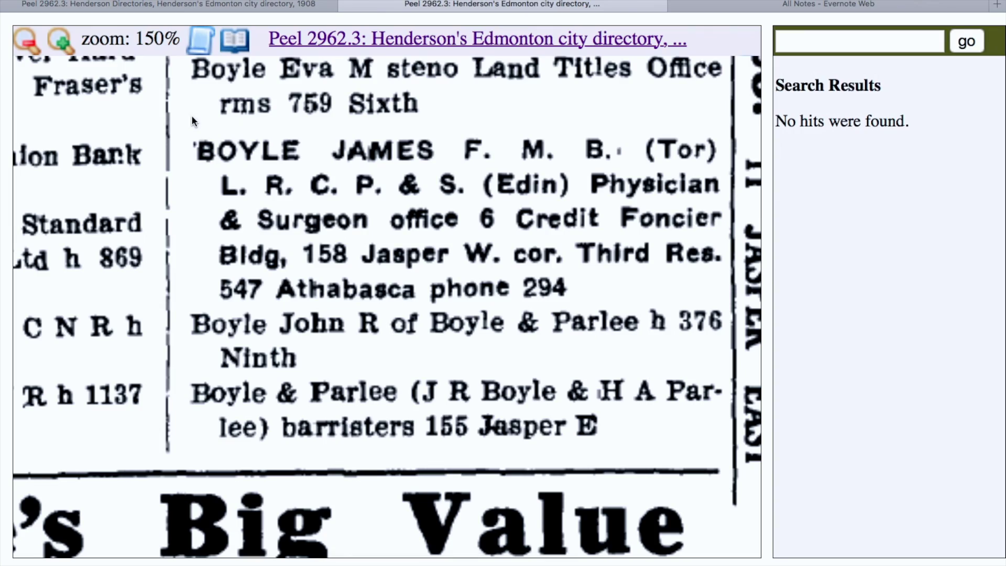
pyautogui.scroll(10, 300, 316)
pyautogui.hscroll(-10, 300, 316)
pyautogui.scroll(6, 300, 316)
pyautogui.scroll(10, 299, 312)
pyautogui.hscroll(8, 298, 312)
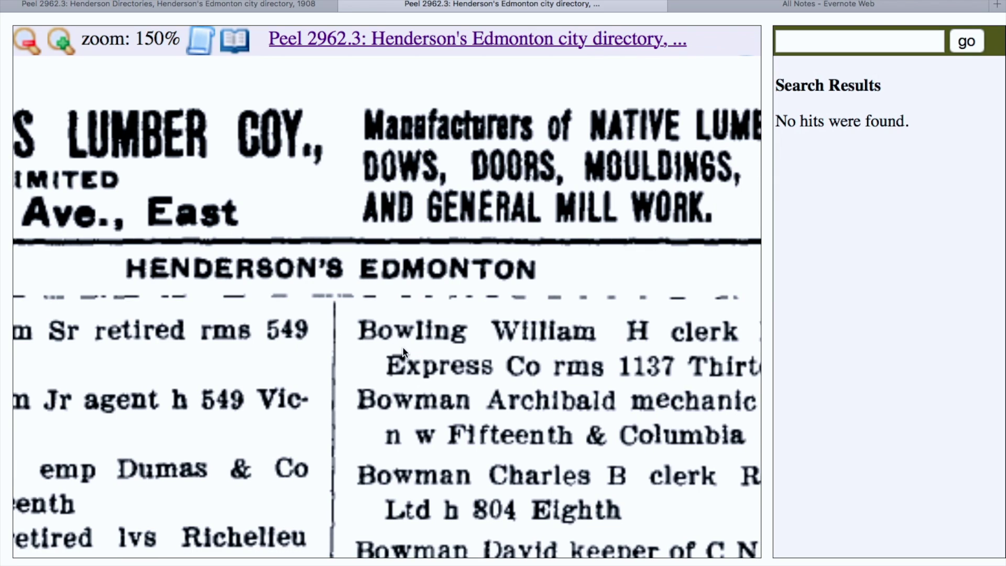
pyautogui.scroll(-11, 402, 347)
pyautogui.hscroll(5, 403, 347)
pyautogui.scroll(-4, 403, 346)
pyautogui.scroll(-10, 401, 347)
pyautogui.hscroll(2, 401, 347)
pyautogui.scroll(-5, 402, 352)
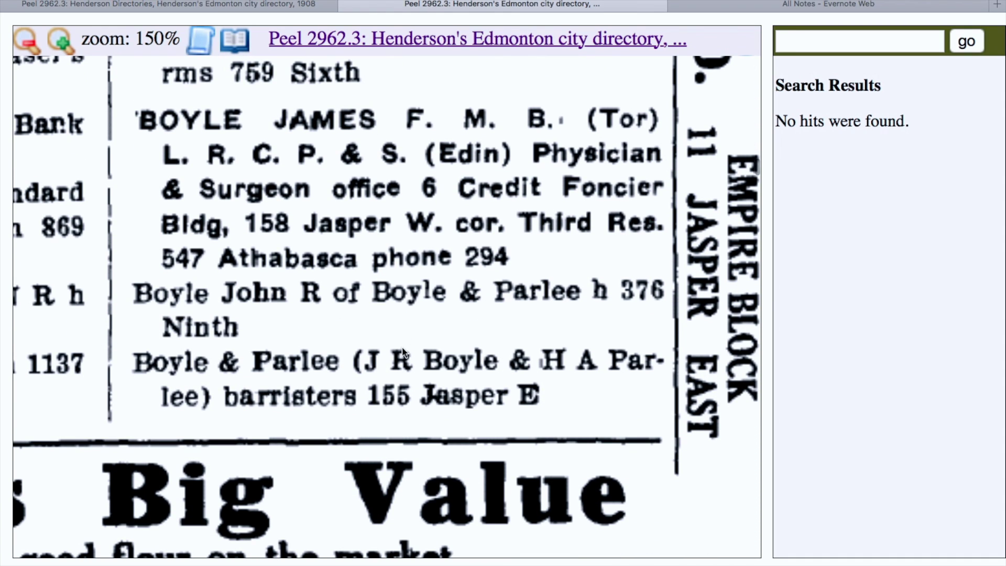
# Step: Compare the law student entry in the Evernote note with the Boyle listings on the directory page
pyautogui.click(802, 5)
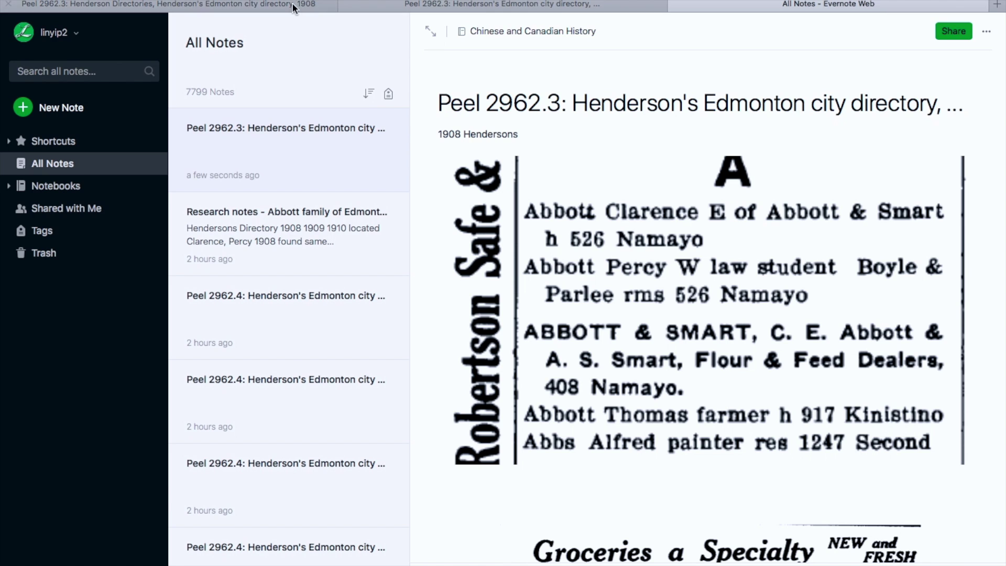
pyautogui.click(433, 5)
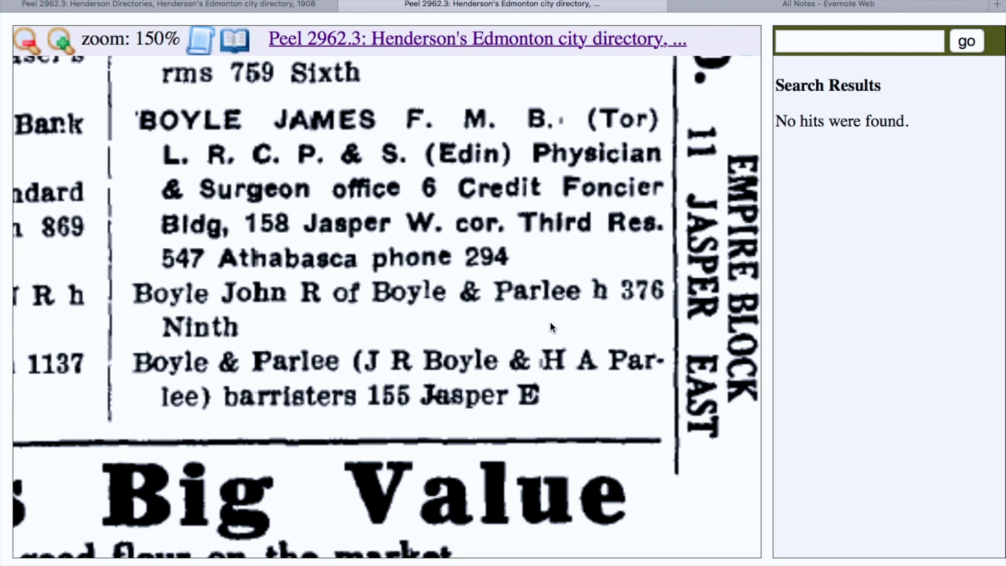
pyautogui.click(895, 6)
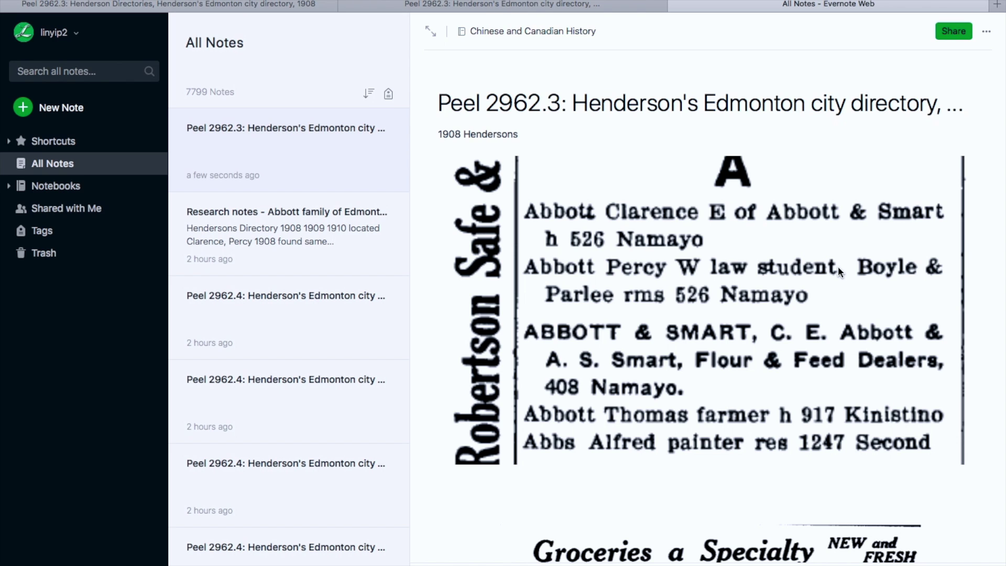
pyautogui.click(527, 6)
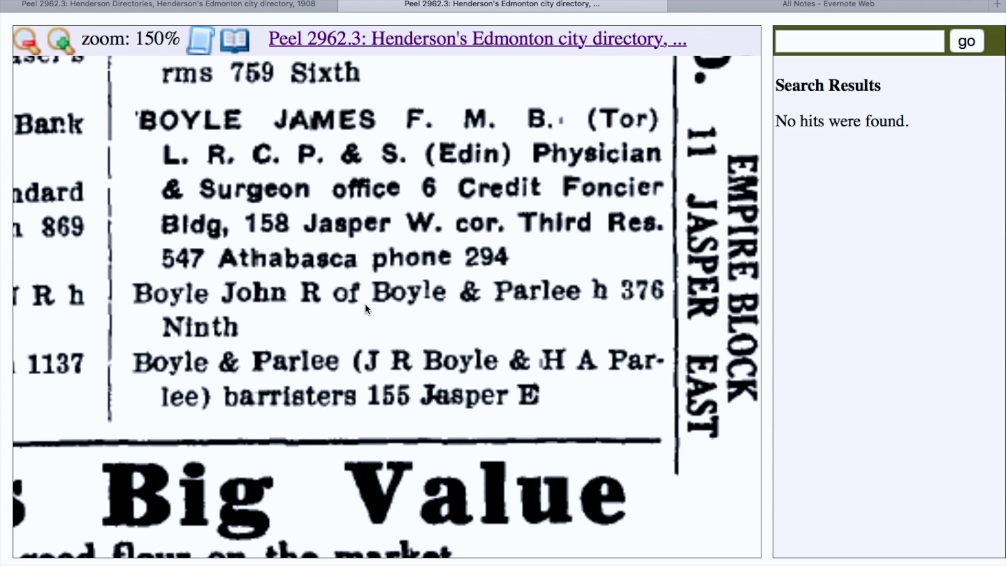
pyautogui.scroll(5, 364, 308)
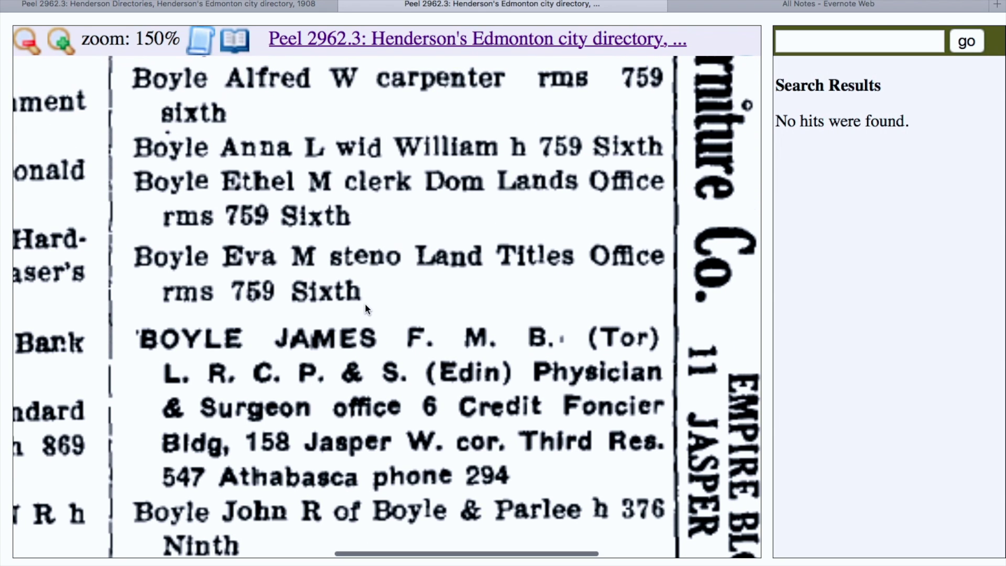
# Step: Save the page image with the Boyle & Parlee listing to Evernote and check for the new clip in the notes
pyautogui.scroll(3, 365, 306)
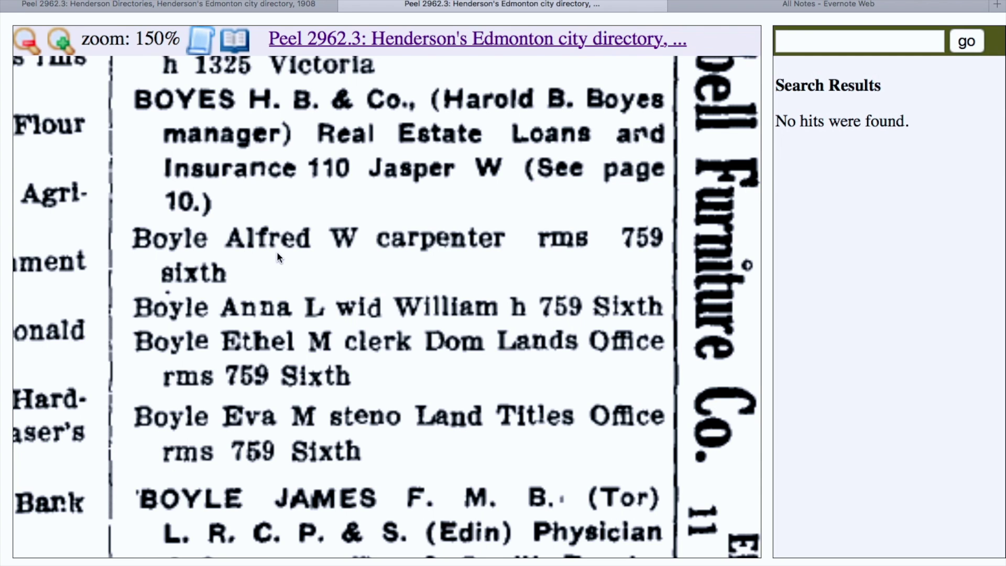
pyautogui.scroll(-3, 277, 254)
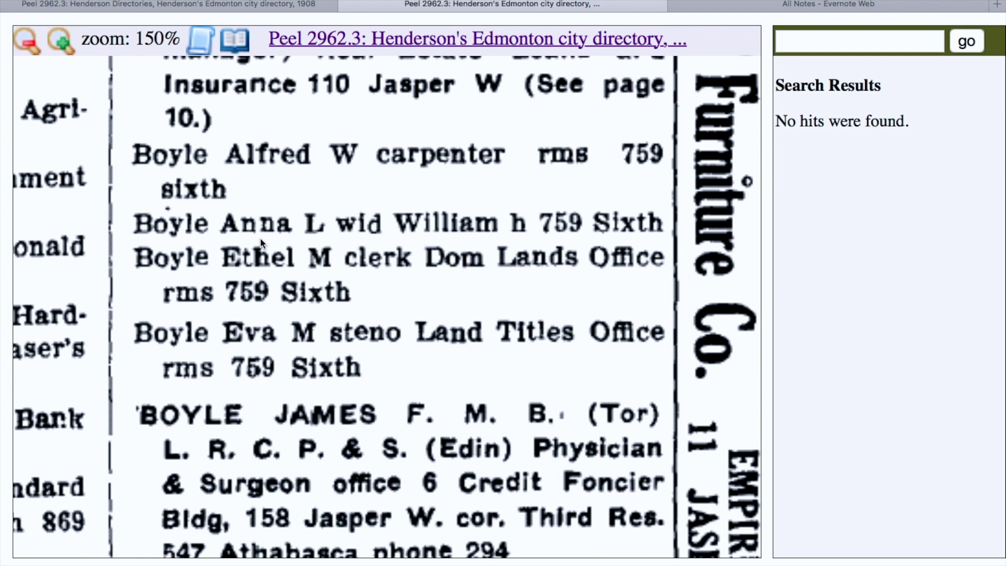
pyautogui.scroll(-6, 260, 240)
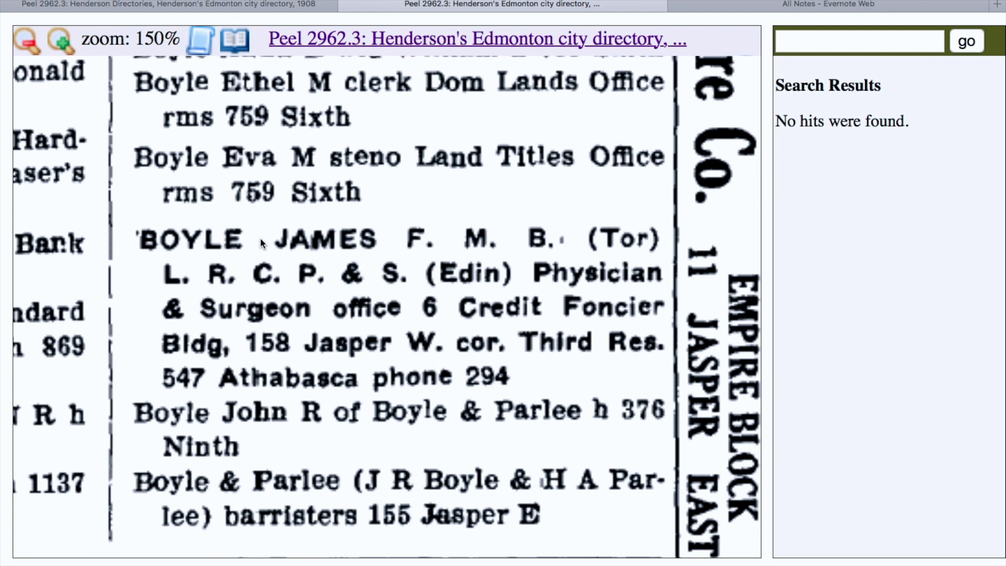
pyautogui.scroll(-2, 261, 243)
pyautogui.scroll(-2, 260, 238)
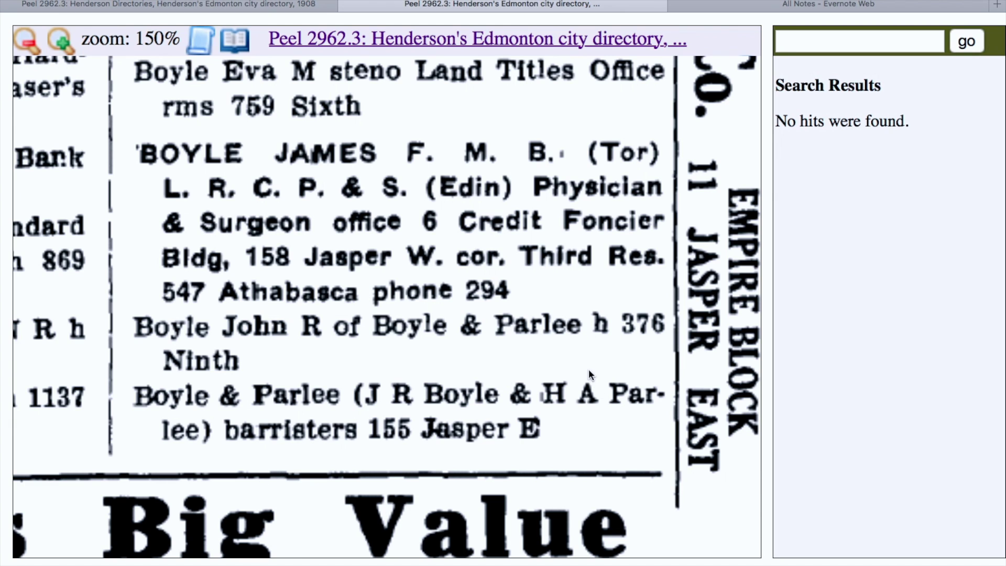
pyautogui.rightClick(550, 316)
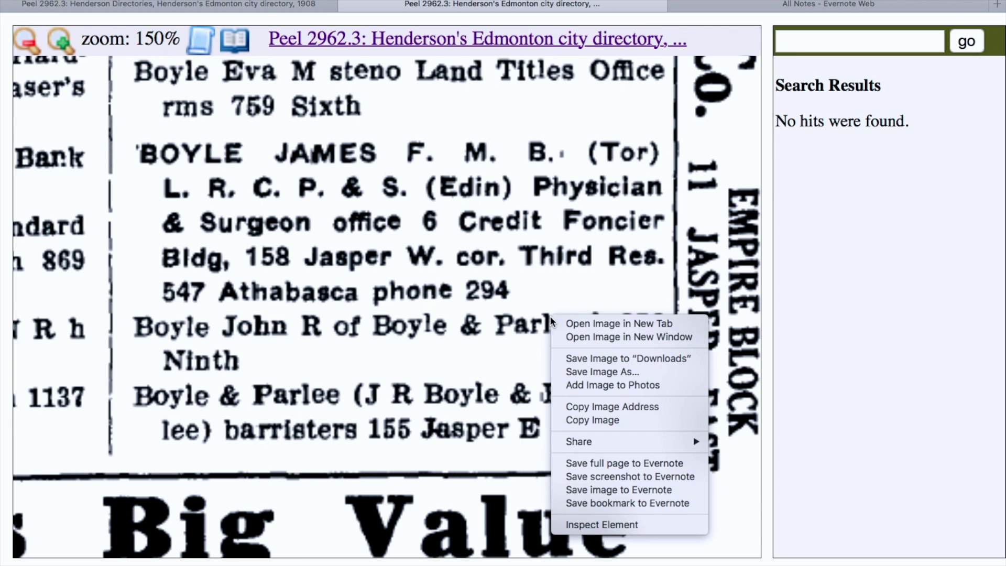
pyautogui.click(662, 489)
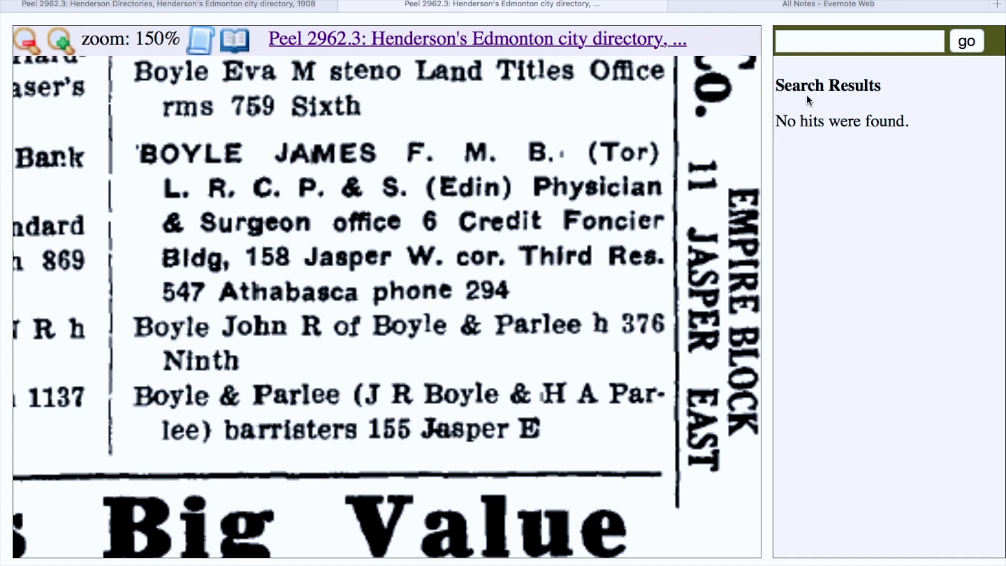
pyautogui.click(809, 8)
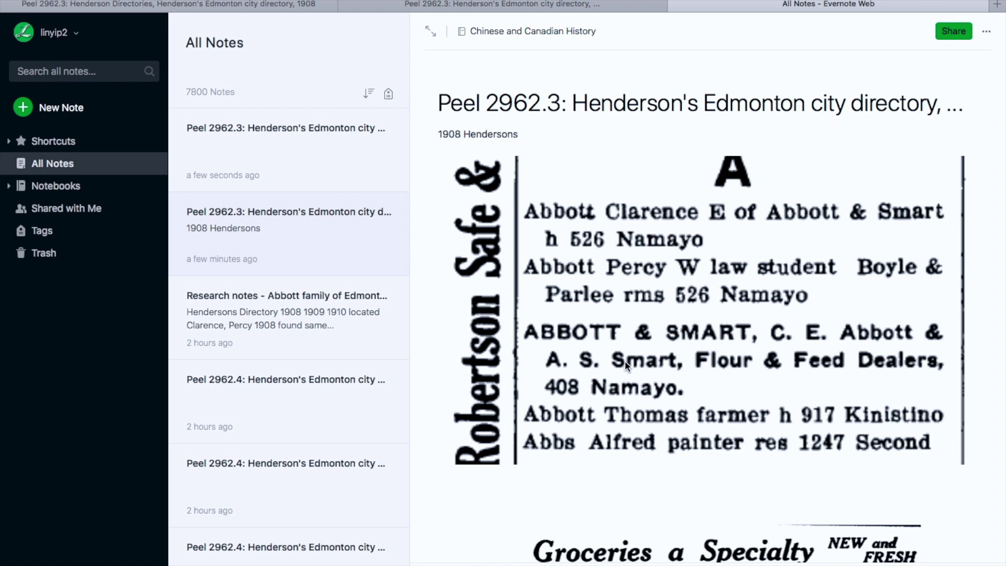
pyautogui.click(548, 5)
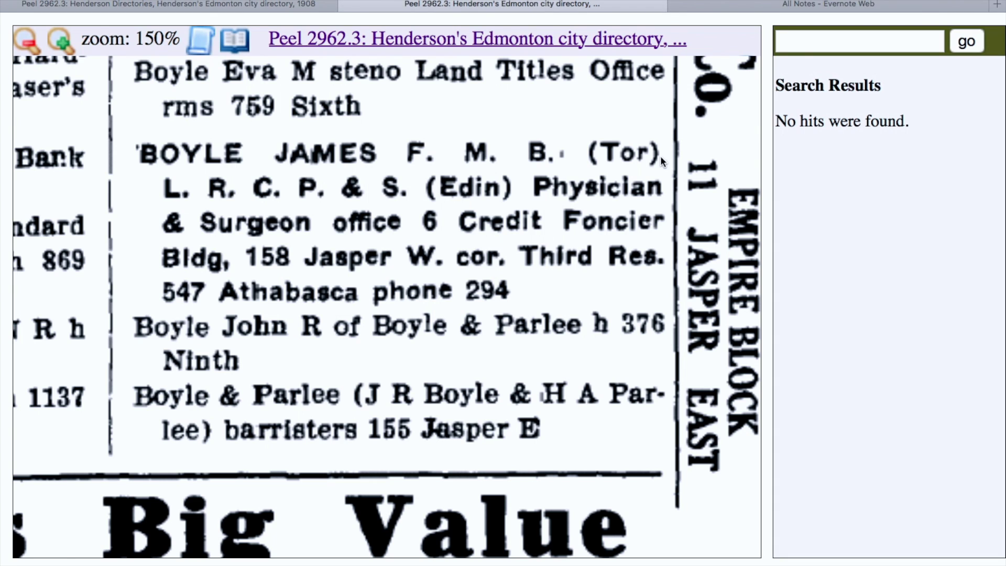
# Step: Search the 1908 directory for "smart" and open the page 193 result
pyautogui.click(820, 42)
pyautogui.write('smart')
pyautogui.click(965, 43)
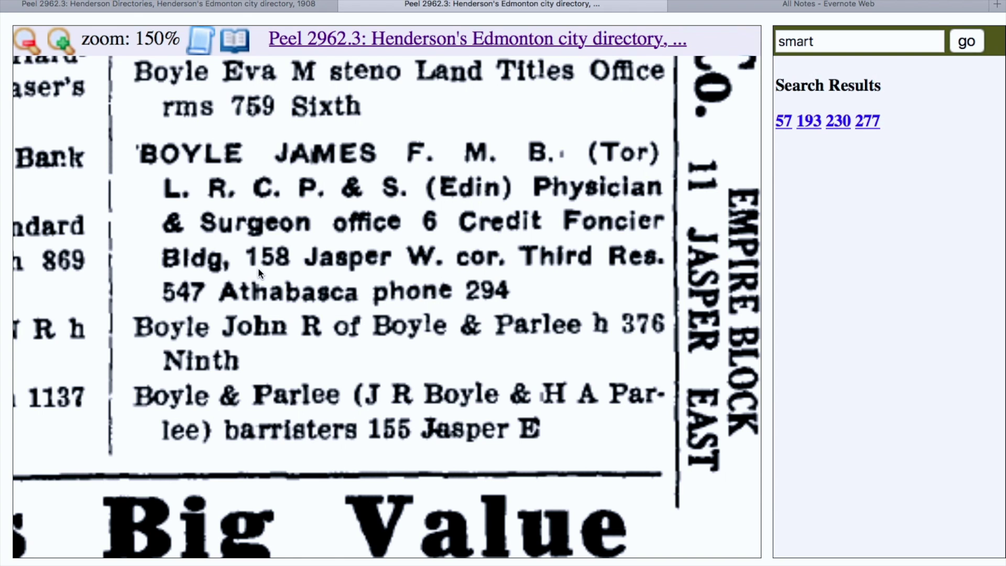
pyautogui.scroll(7, 258, 267)
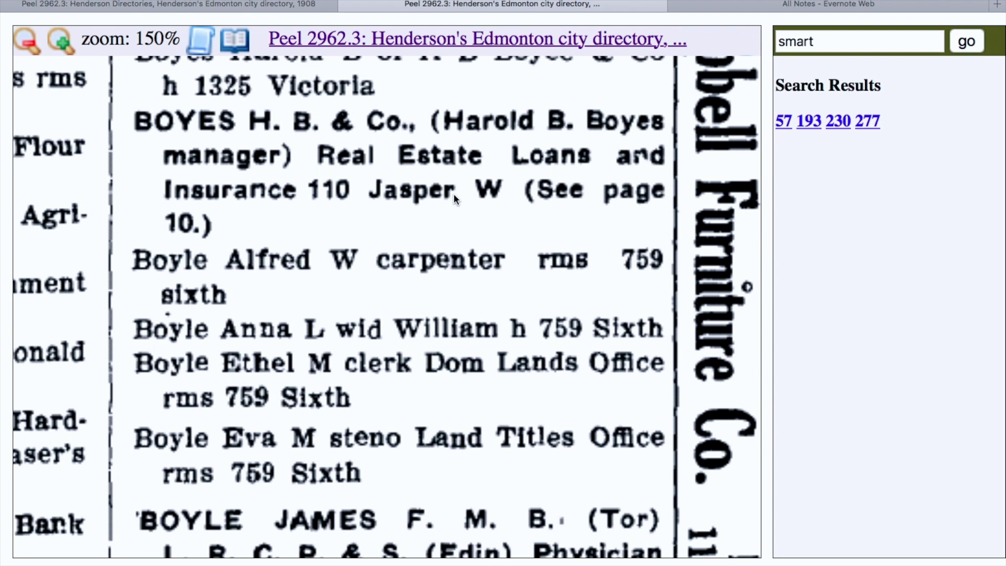
pyautogui.click(809, 122)
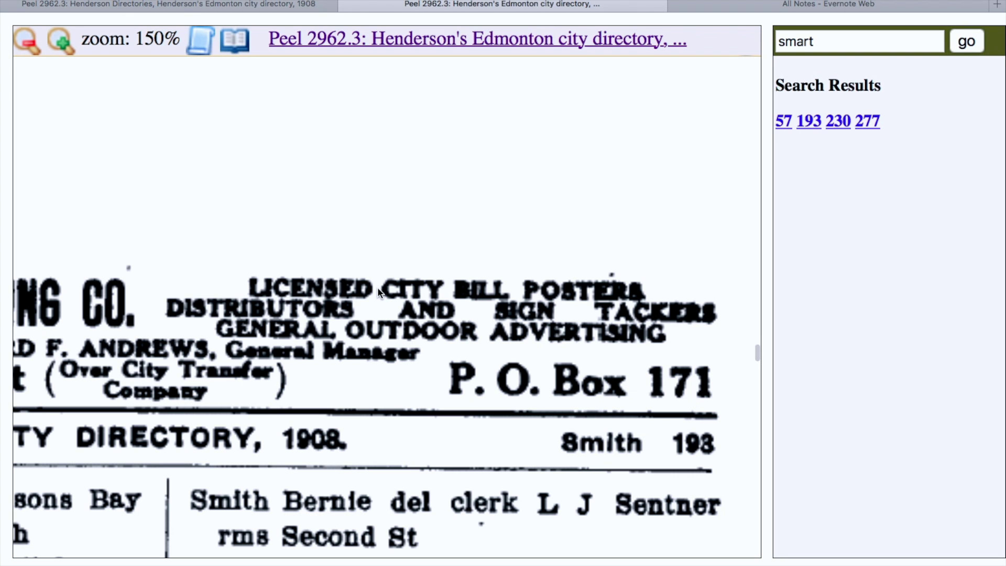
# Step: Examine the Smart listings in the first column of page 193 for the Abbott & Smart partner and others at the same address
pyautogui.scroll(-5, 248, 385)
pyautogui.hscroll(-8, 247, 385)
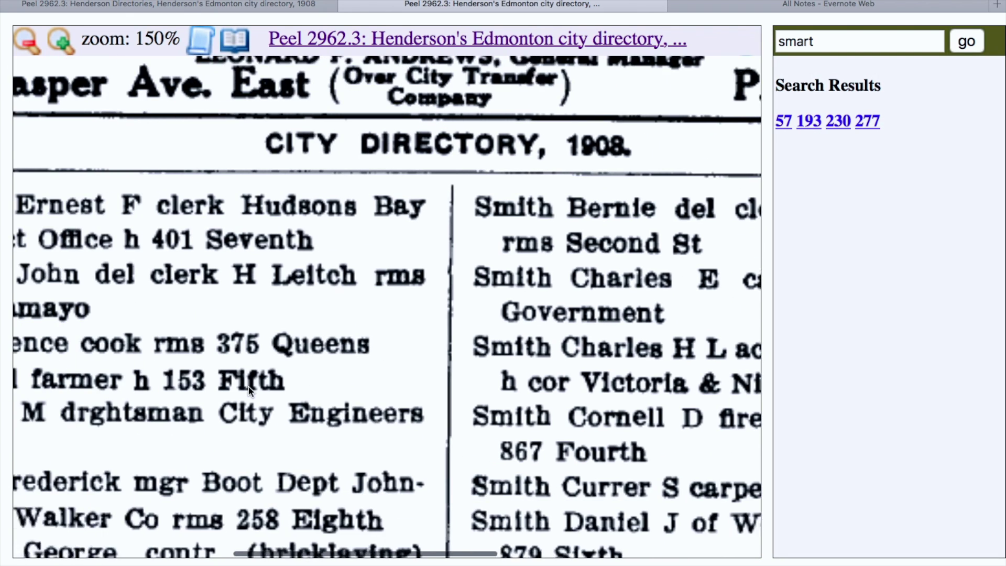
pyautogui.hscroll(3, 247, 385)
pyautogui.scroll(-8, 248, 385)
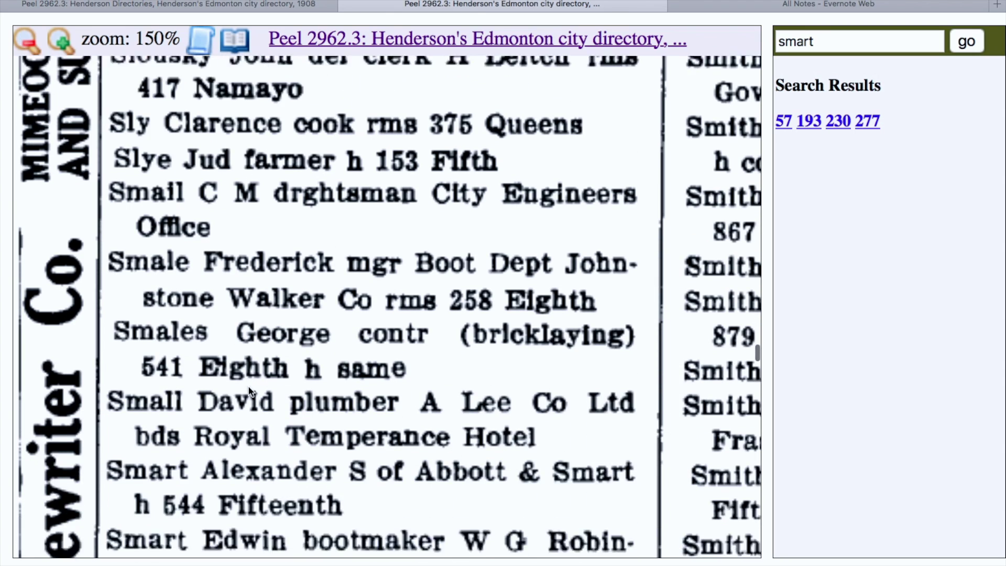
pyautogui.hscroll(5, 247, 385)
pyautogui.hscroll(-6, 247, 385)
pyautogui.scroll(-5, 248, 385)
pyautogui.scroll(-2, 249, 389)
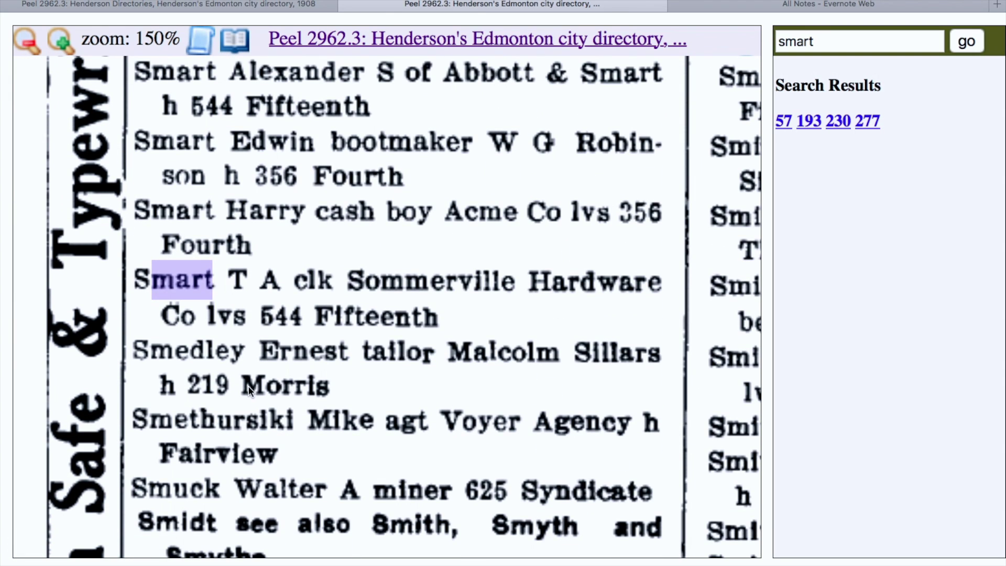
pyautogui.scroll(5, 248, 388)
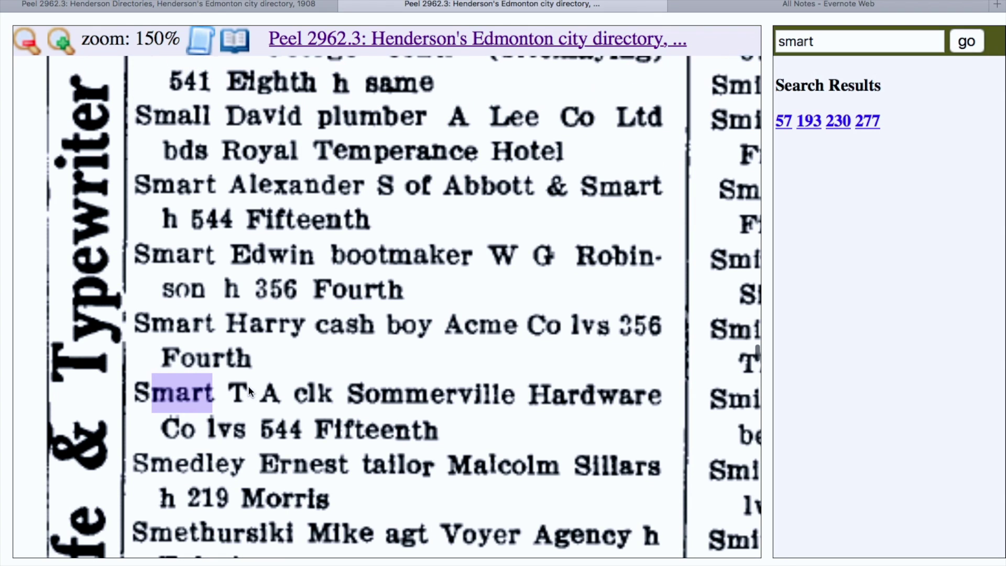
pyautogui.scroll(1, 249, 391)
pyautogui.scroll(-2, 249, 390)
pyautogui.hscroll(1, 249, 390)
pyautogui.scroll(-1, 250, 390)
pyautogui.scroll(1, 250, 391)
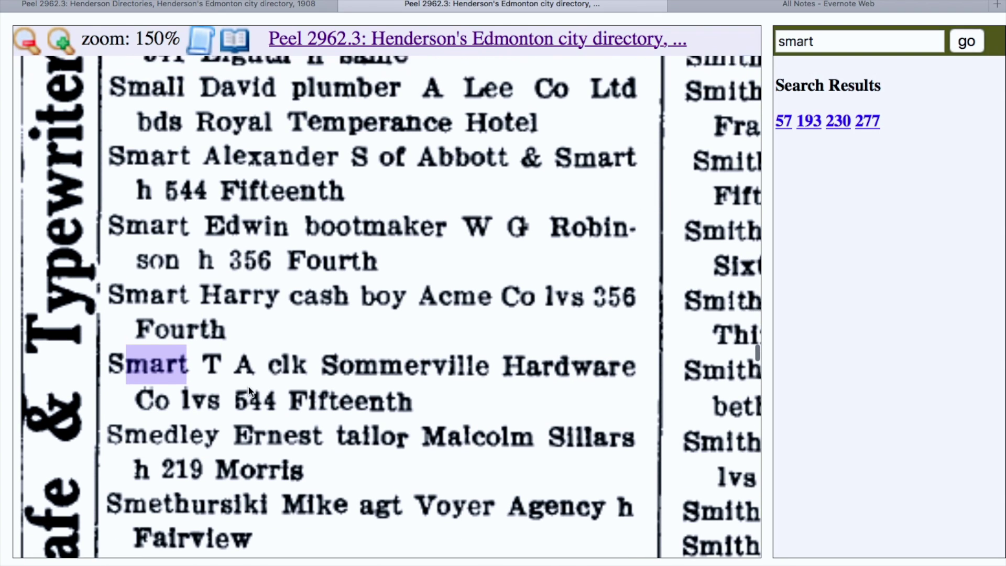
pyautogui.scroll(5, 249, 391)
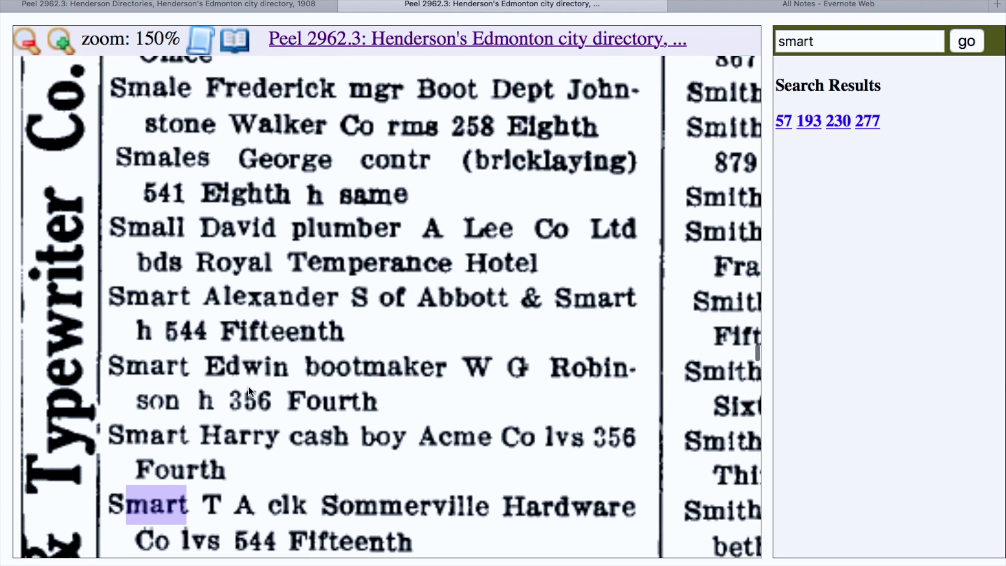
pyautogui.scroll(-4, 249, 391)
pyautogui.hscroll(1, 249, 391)
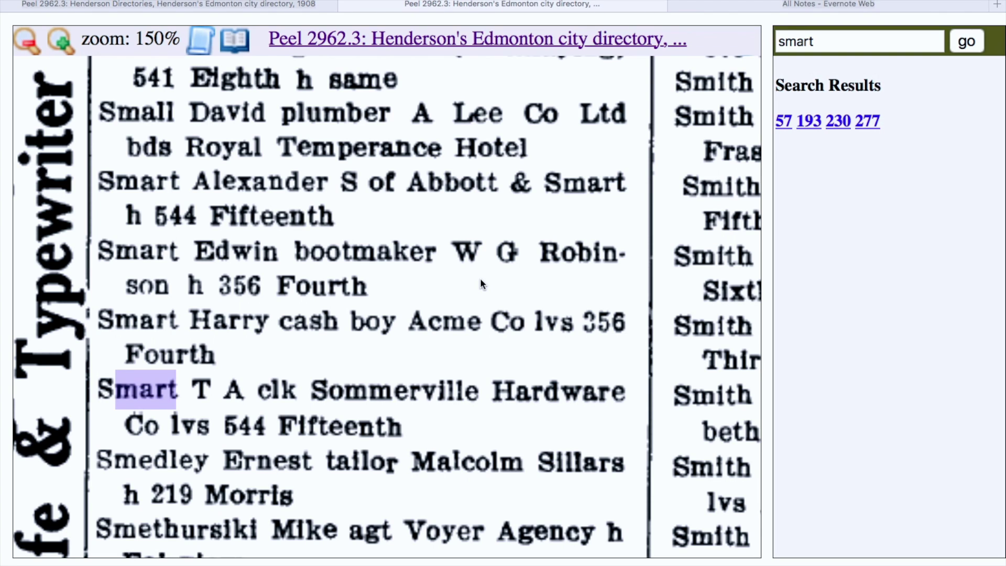
# Step: Save the page 193 image with the Smart listings to Evernote and check for the new clip in the notes
pyautogui.rightClick(472, 317)
pyautogui.click(585, 490)
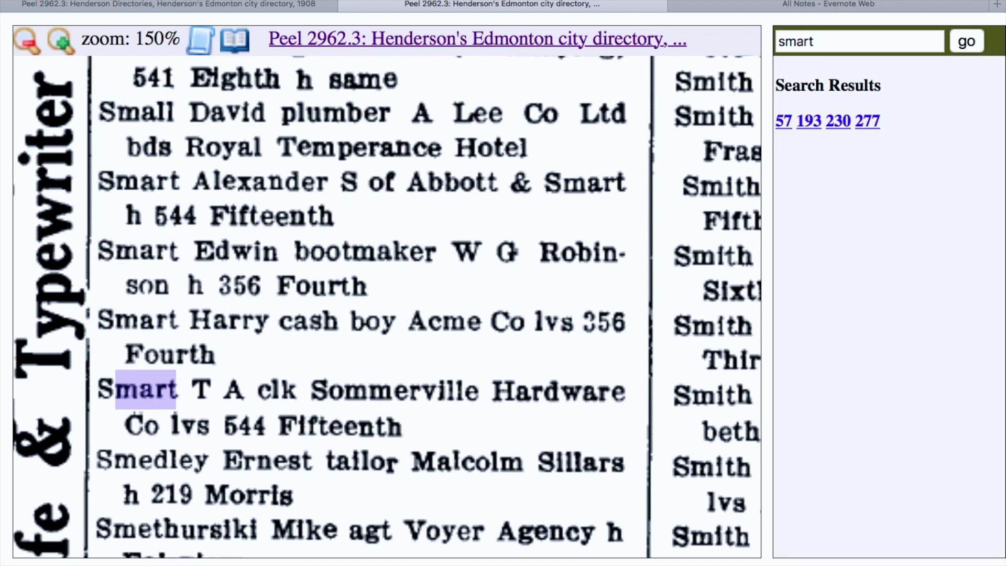
pyautogui.click(875, 4)
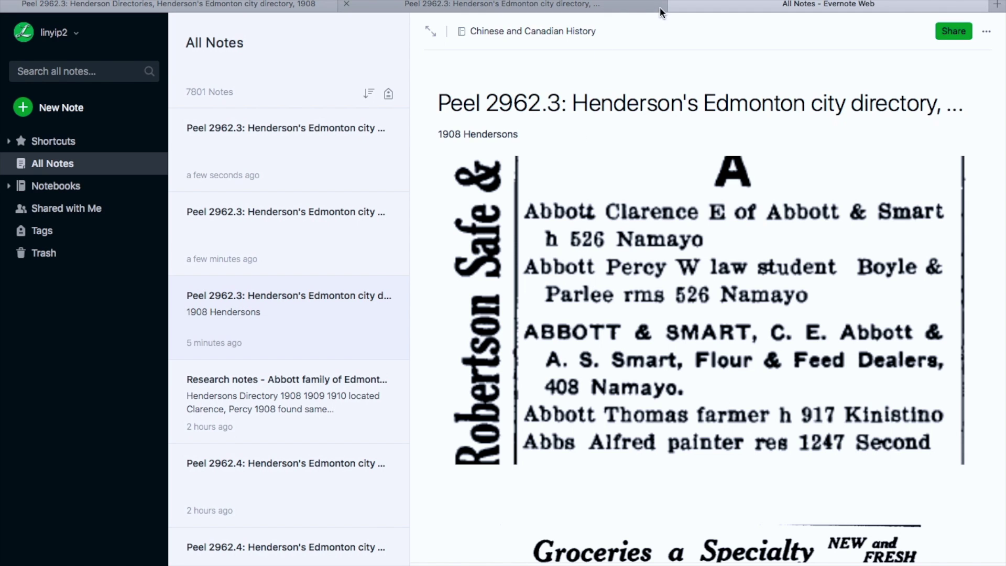
pyautogui.click(613, 6)
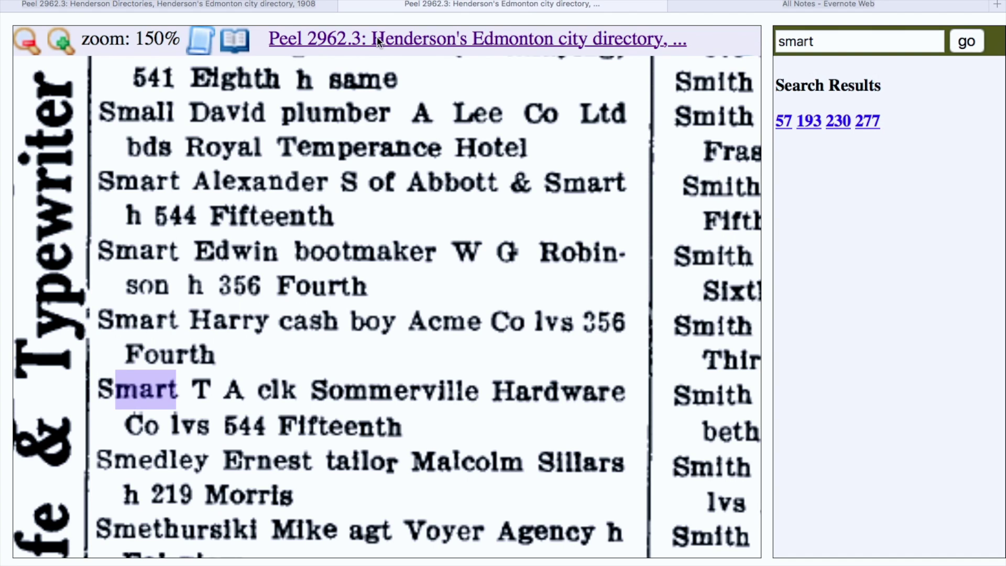
# Step: Close the 1908 directory flipbook and return to the Peel's Prairie Provinces home page
pyautogui.click(347, 4)
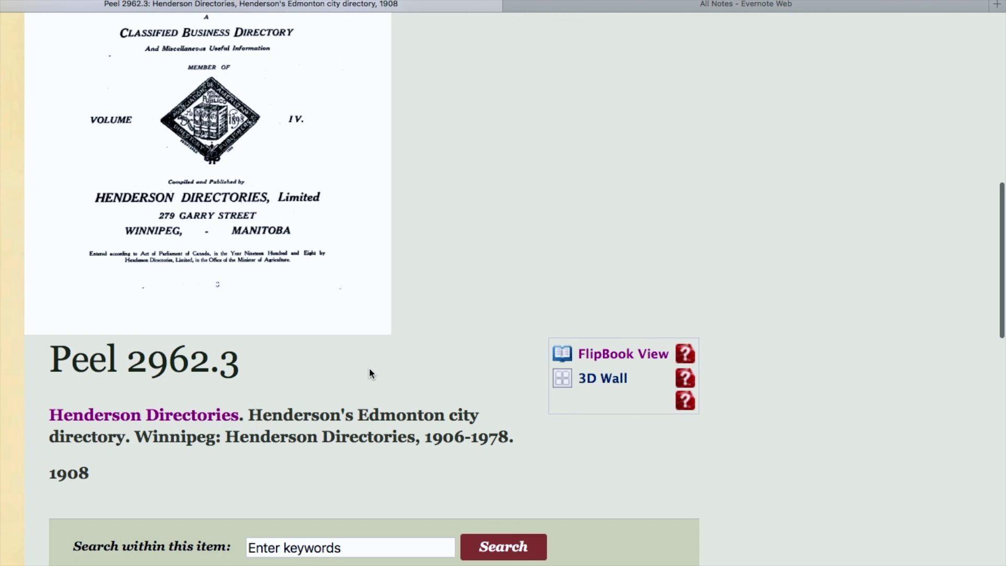
pyautogui.scroll(-10, 369, 368)
pyautogui.scroll(-8, 370, 372)
pyautogui.scroll(20, 370, 372)
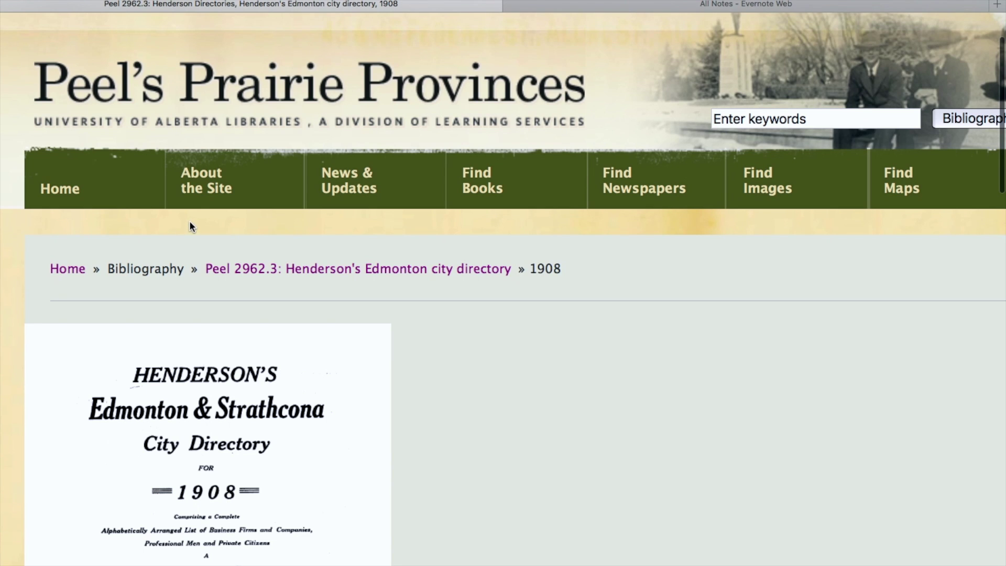
pyautogui.click(68, 269)
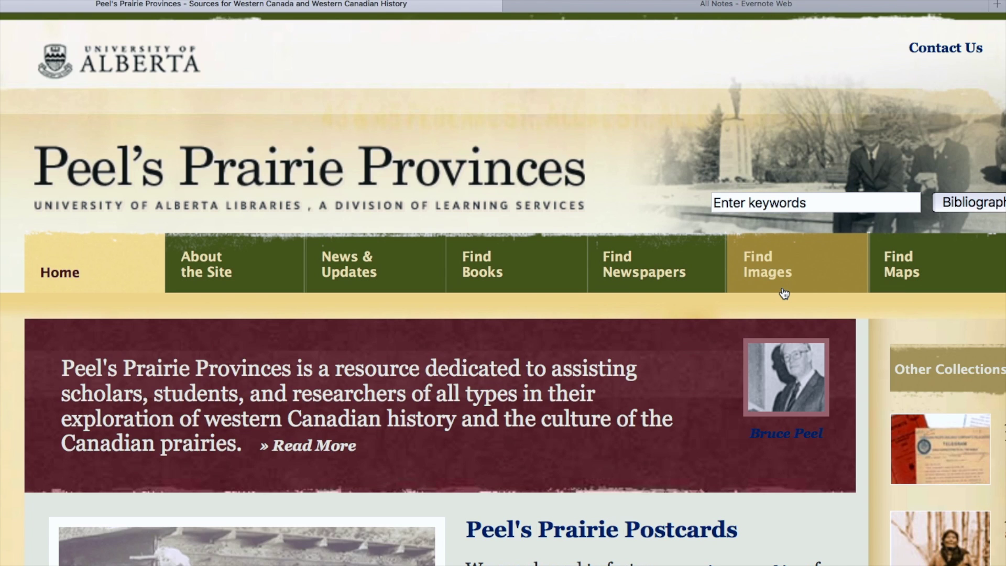
# Step: Reduce the page zoom so the whole site navigation fits, and open the Featured Collections page
pyautogui.press('super+minus')
pyautogui.press('super+minus')
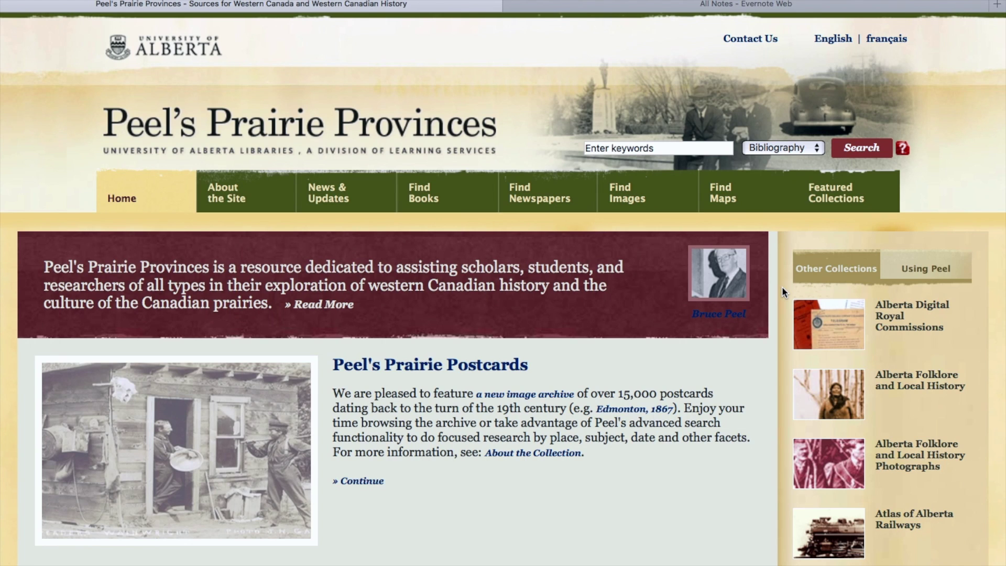
pyautogui.press('super+plus')
pyautogui.click(906, 231)
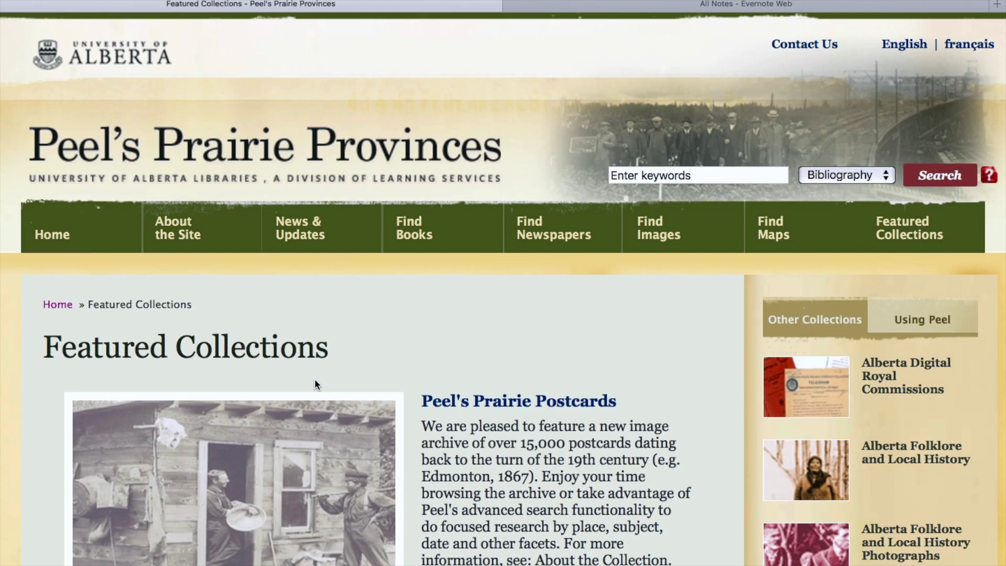
# Step: Open the Henderson's Directories collection and go to its Edmonton directories under Alberta
pyautogui.scroll(-12, 315, 379)
pyautogui.scroll(1, 264, 137)
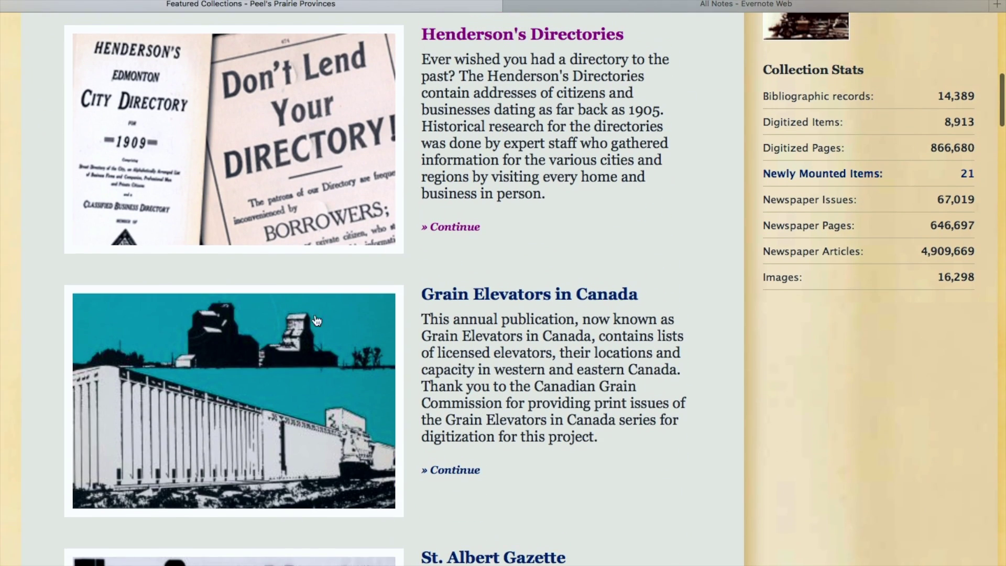
pyautogui.click(265, 138)
pyautogui.scroll(-8, 268, 283)
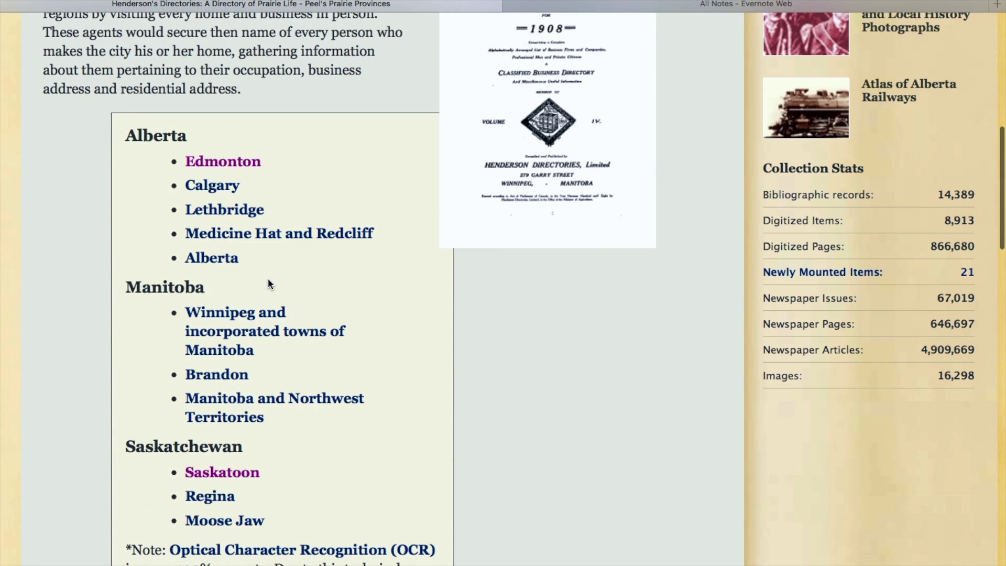
pyautogui.click(239, 162)
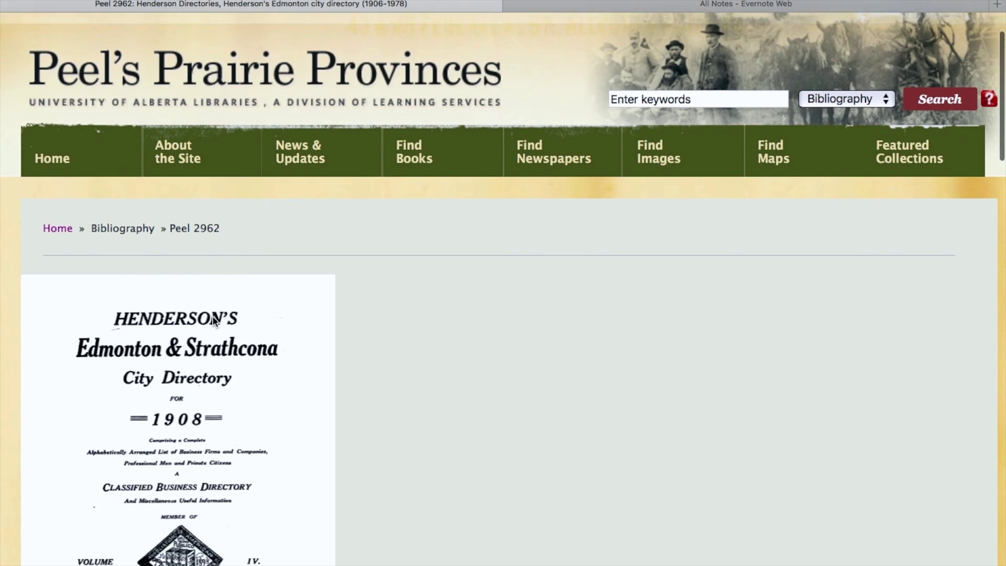
# Step: Open the 1909 directory from the Edmonton table of contents in a new browser tab
pyautogui.scroll(-15, 213, 320)
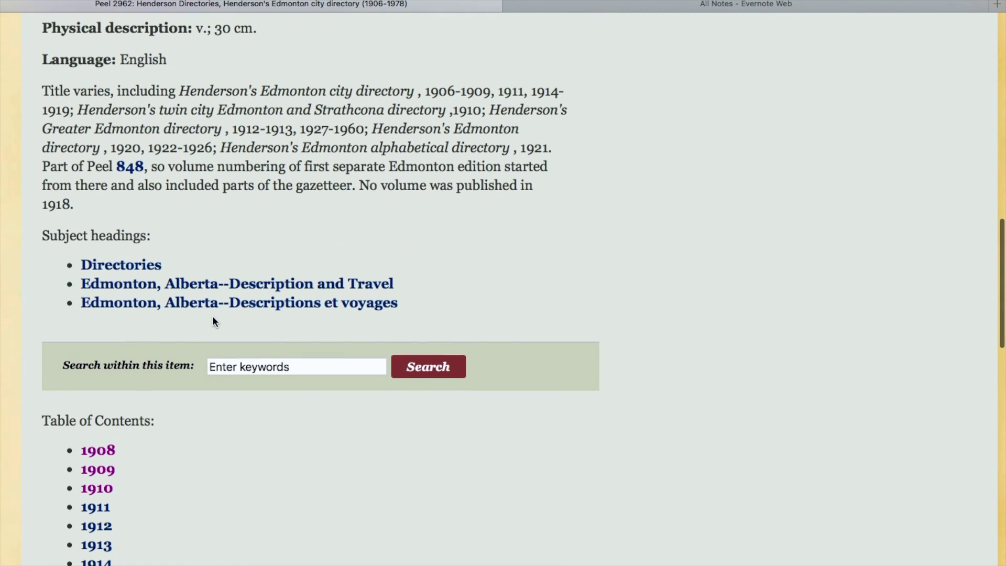
pyautogui.rightClick(99, 468)
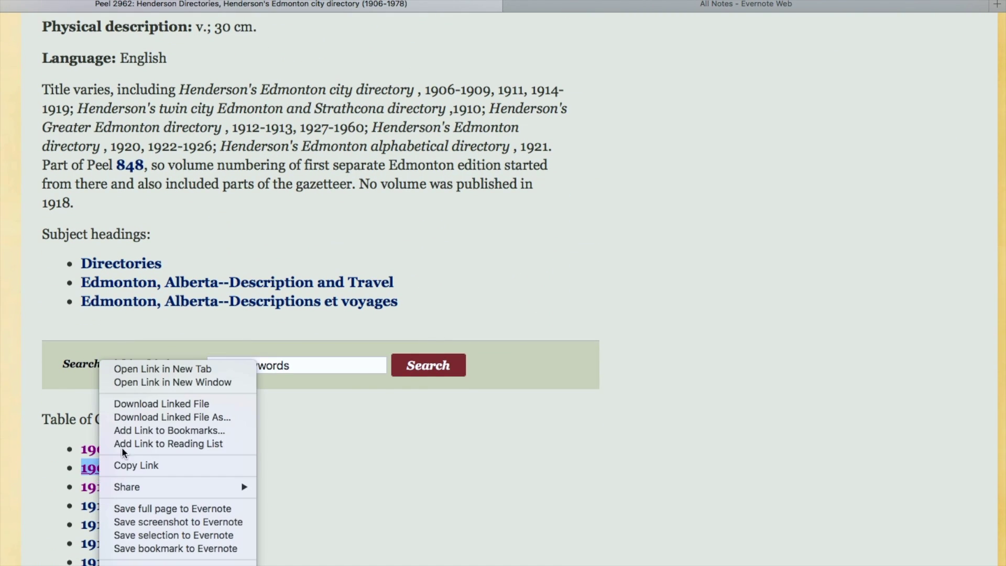
pyautogui.click(196, 370)
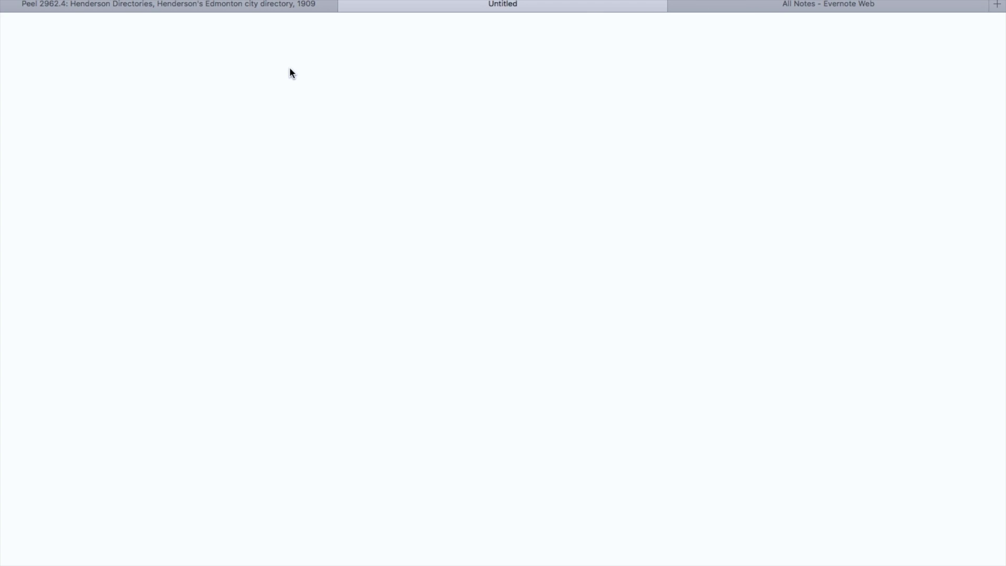
# Step: Open the 1909 Edmonton directory in FlipBook View
pyautogui.scroll(-5, 122, 435)
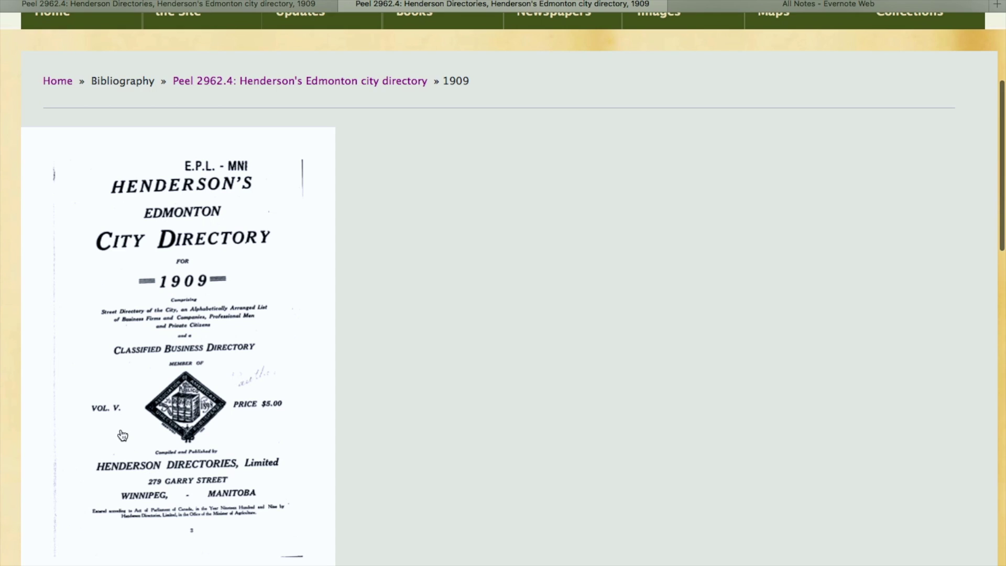
pyautogui.scroll(-1, 512, 442)
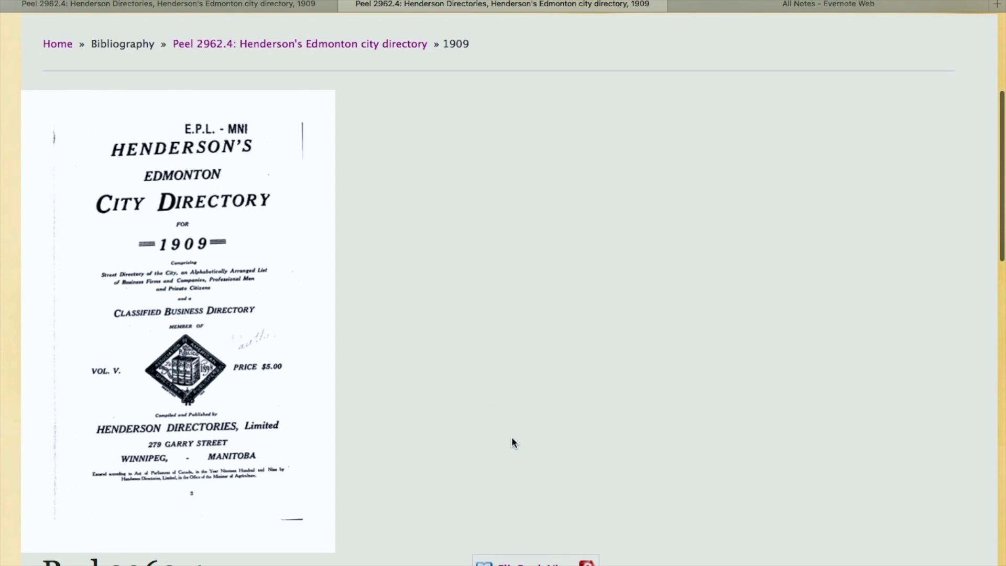
pyautogui.click(551, 558)
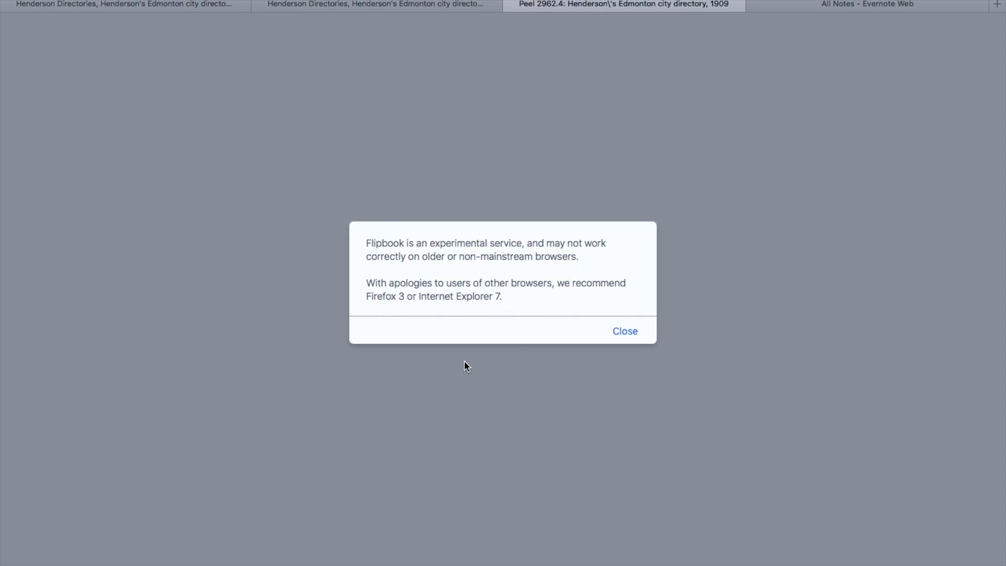
# Step: Dismiss the Flipbook compatibility notice and page forward to the 1909 directory's Contents page
pyautogui.click(626, 332)
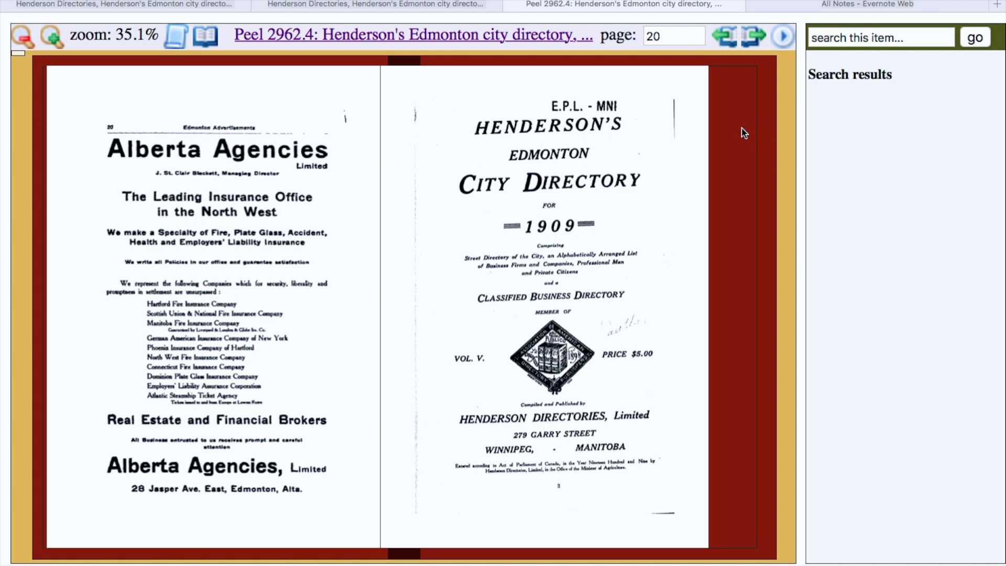
pyautogui.click(756, 38)
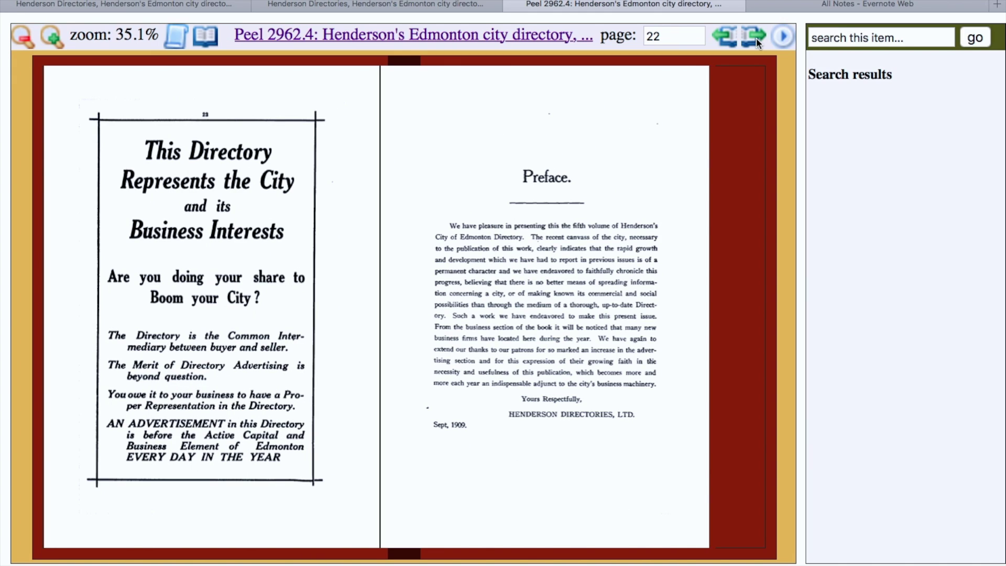
pyautogui.click(756, 38)
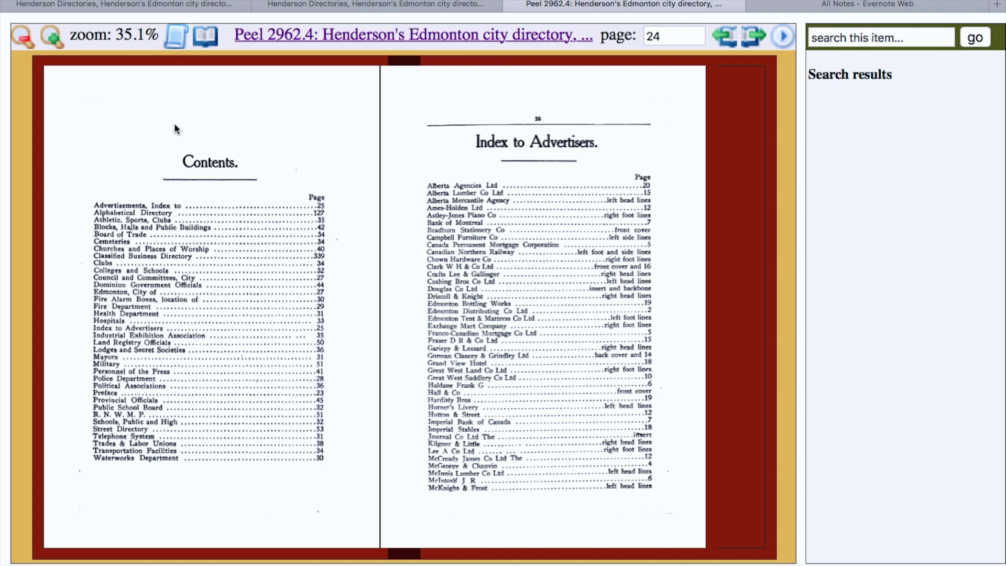
# Step: Enlarge the Contents page to 100% and read through the sections and their starting page numbers
pyautogui.click(51, 34)
pyautogui.click(51, 34)
pyautogui.click(51, 33)
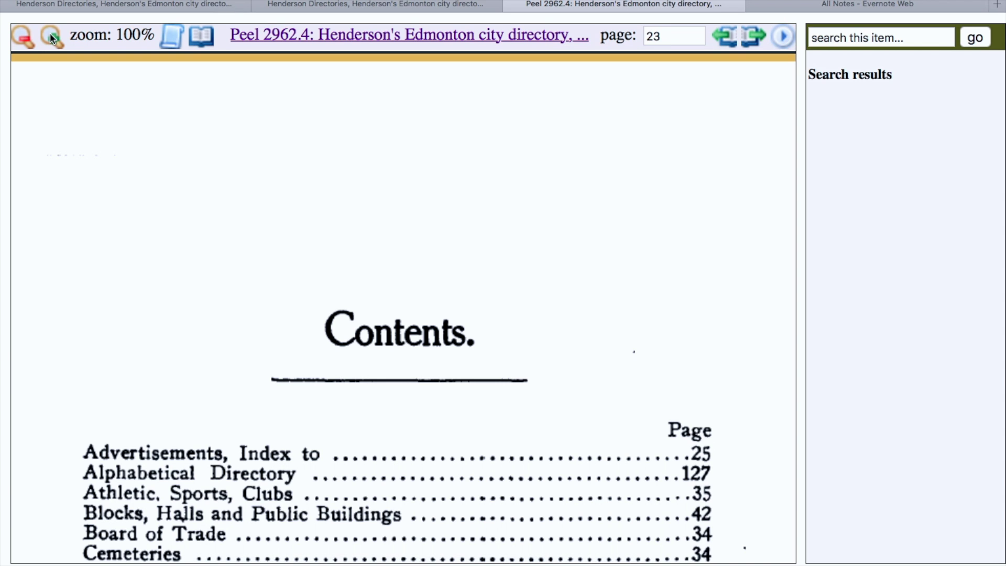
pyautogui.scroll(-8, 322, 389)
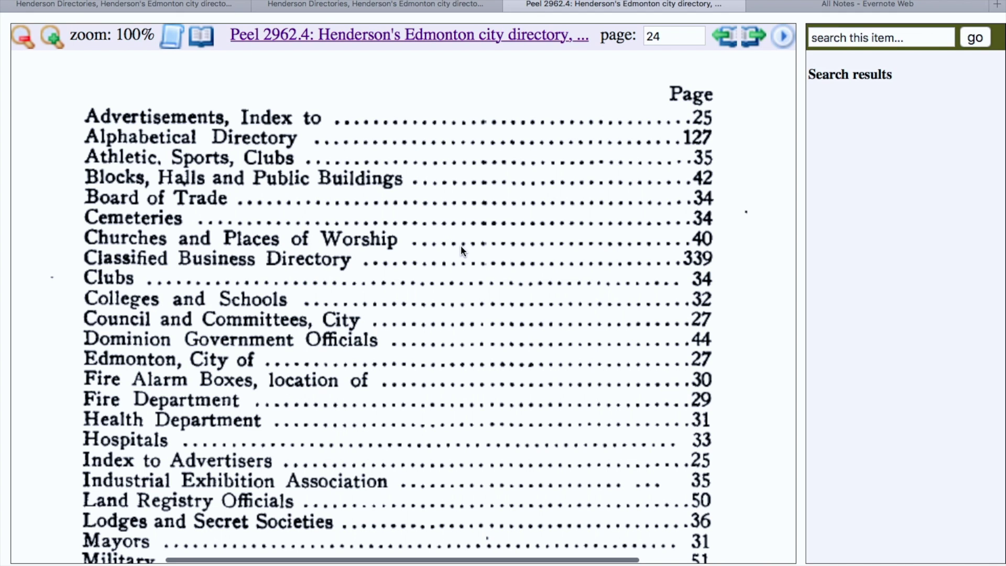
pyautogui.scroll(-7, 461, 250)
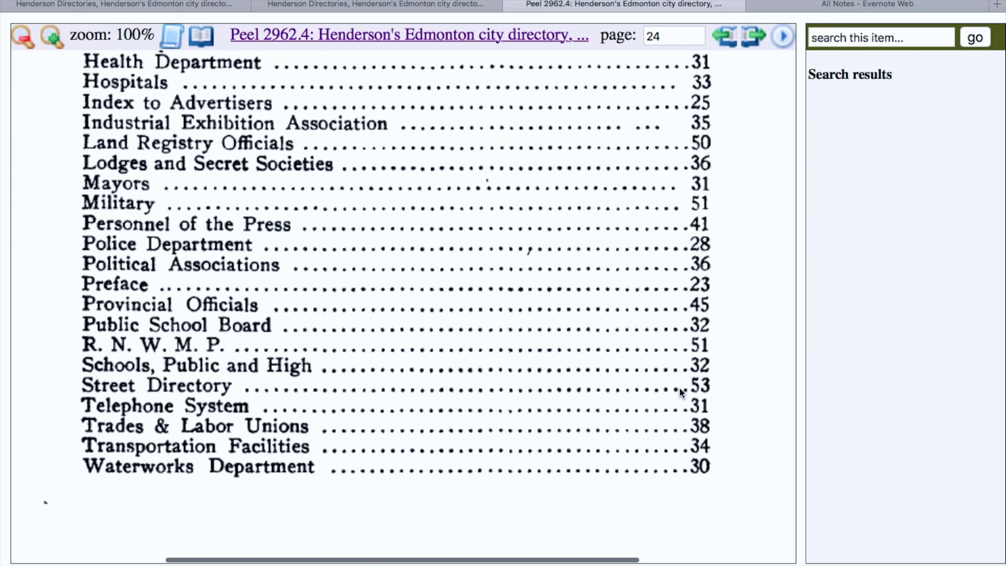
pyautogui.scroll(1, 628, 292)
pyautogui.scroll(5, 627, 293)
pyautogui.scroll(-7, 627, 293)
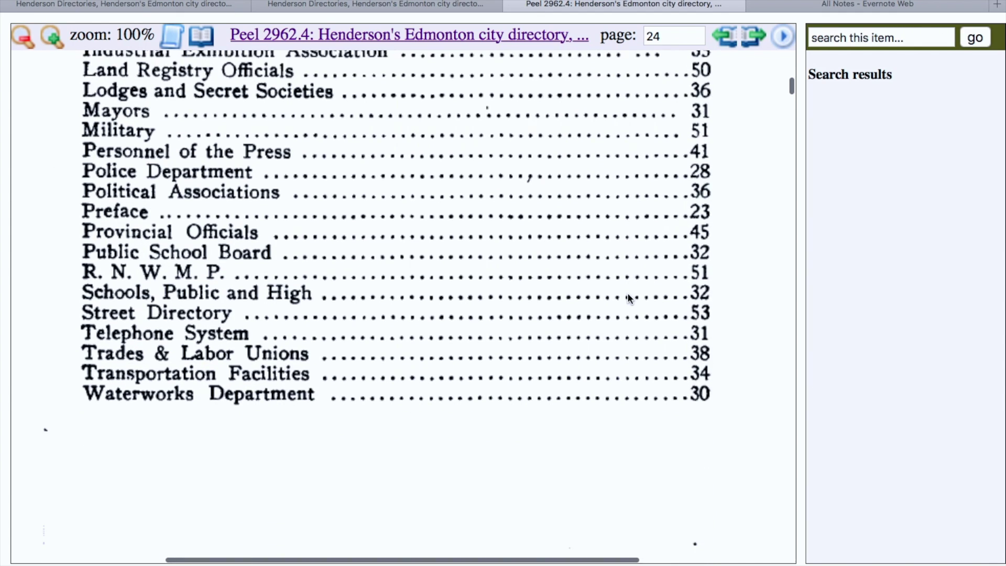
pyautogui.scroll(8, 628, 292)
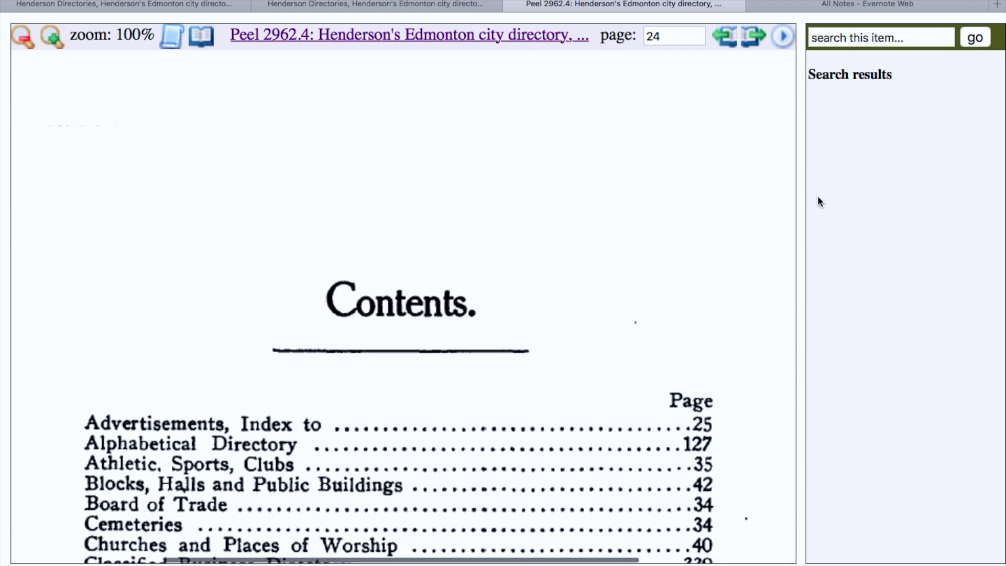
# Step: Go to page 127, where the alphabetical directory starts, and stop the automatic page flipping
pyautogui.doubleClick(662, 35)
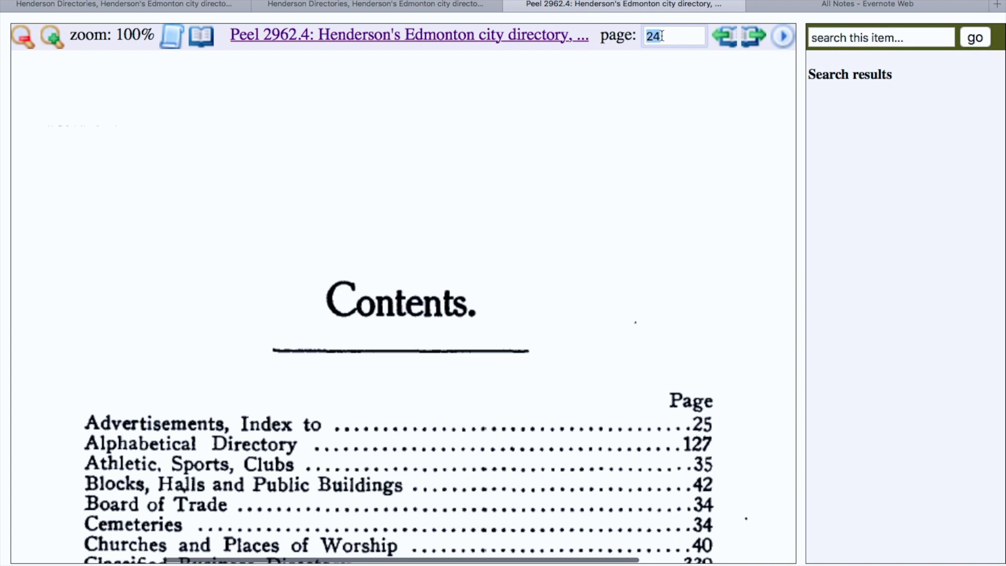
pyautogui.write('127')
pyautogui.click(783, 36)
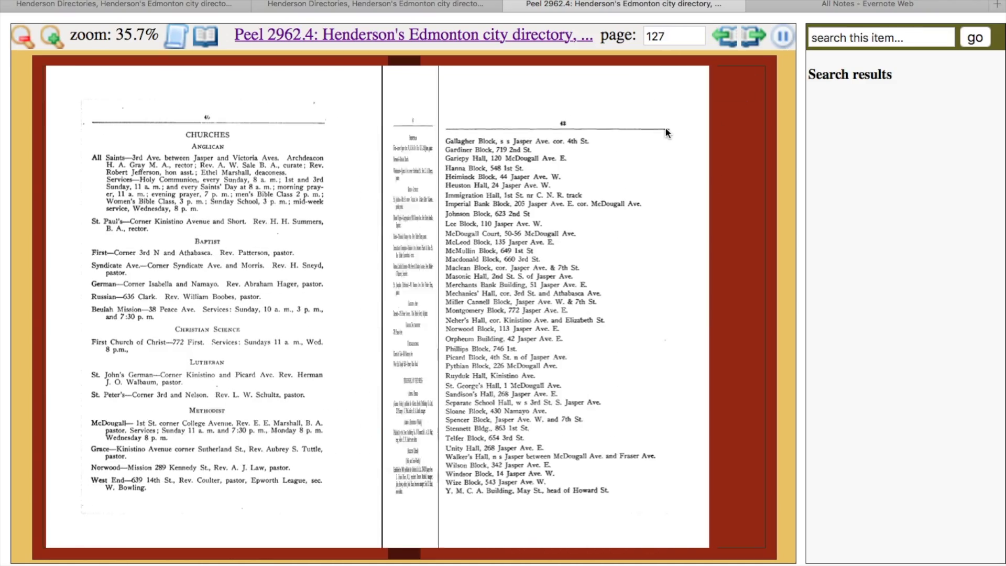
pyautogui.click(756, 39)
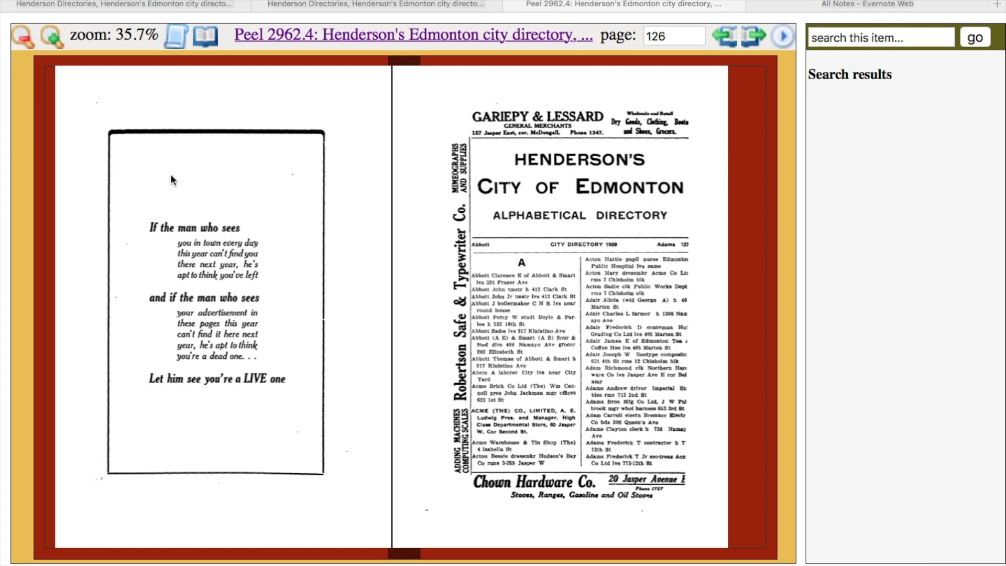
# Step: Enlarge the directory page to 150% and locate the Abbott entries at the start of the letter A
pyautogui.click(50, 36)
pyautogui.click(50, 37)
pyautogui.scroll(-20, 443, 312)
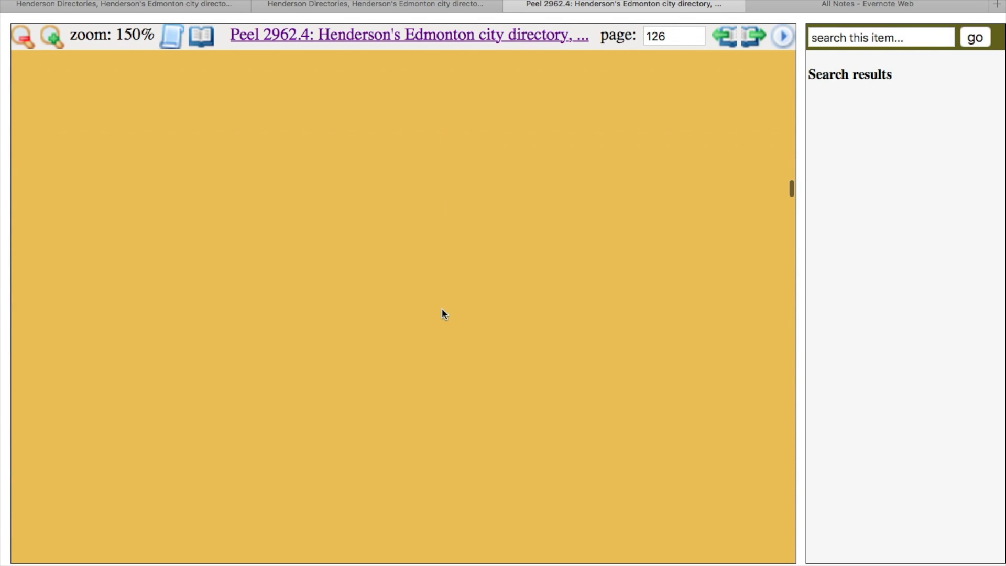
pyautogui.scroll(-10, 445, 314)
pyautogui.scroll(-6, 442, 309)
pyautogui.hscroll(-5, 442, 308)
pyautogui.scroll(1, 442, 313)
pyautogui.hscroll(-1, 442, 313)
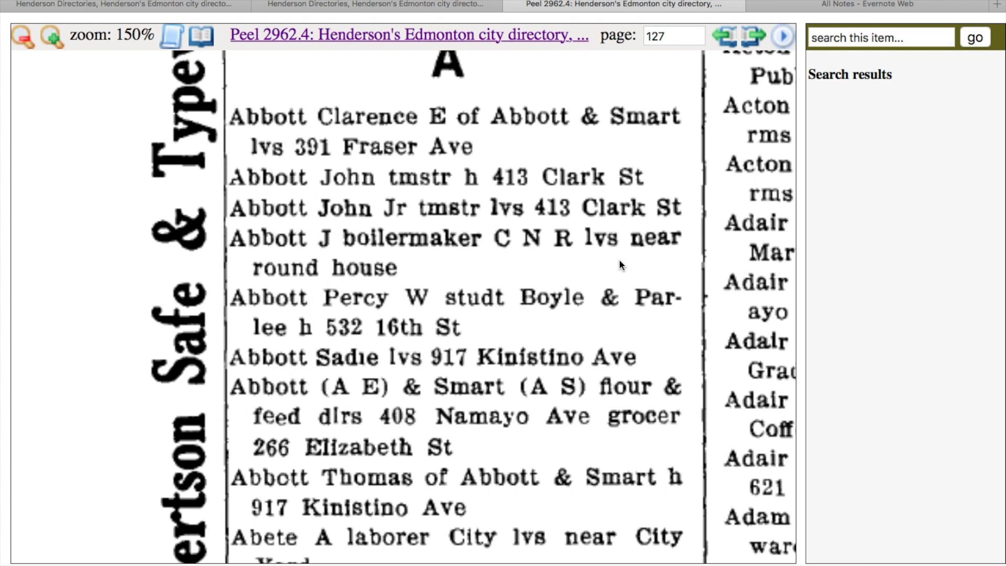
# Step: Examine the occupations and addresses in the 1909 Abbott entries, including the Abbott & Smart firm
pyautogui.scroll(-3, 541, 283)
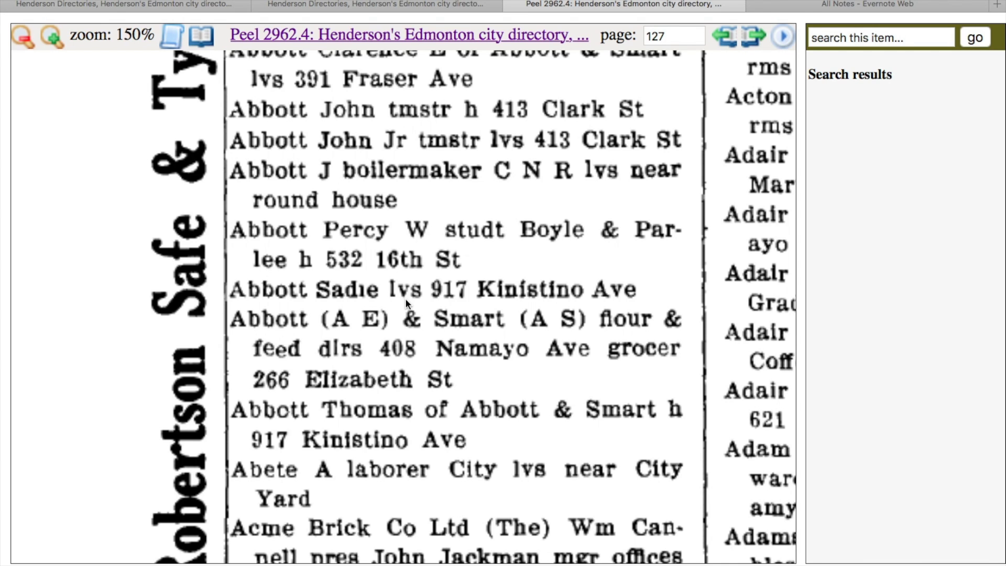
pyautogui.scroll(-3, 414, 246)
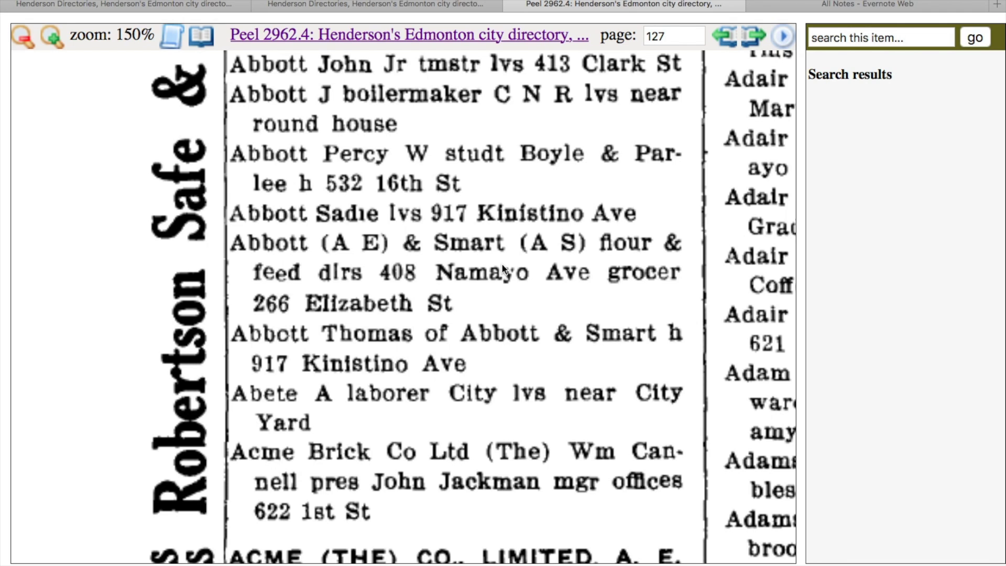
pyautogui.scroll(-2, 424, 267)
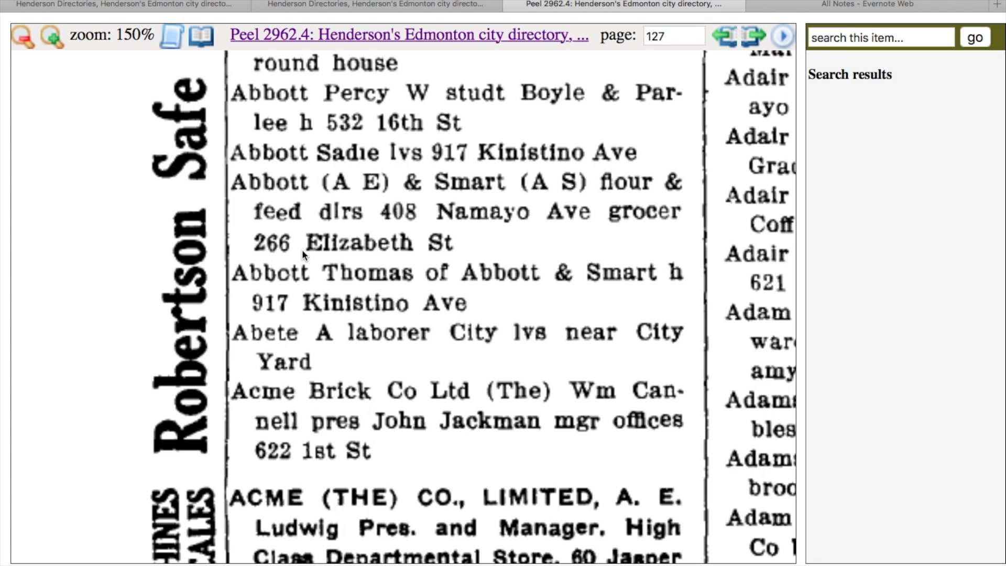
pyautogui.scroll(-3, 302, 250)
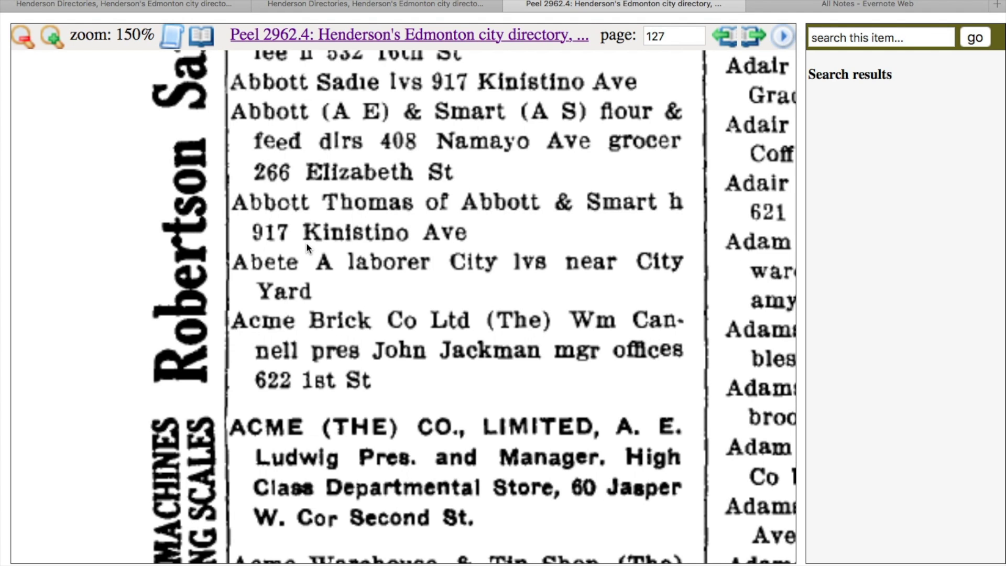
pyautogui.scroll(12, 306, 242)
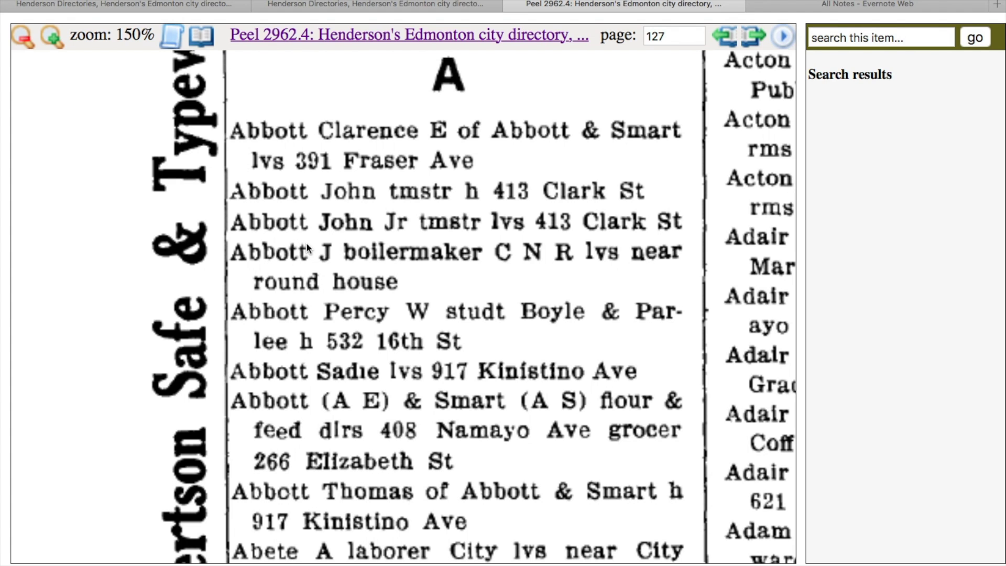
pyautogui.scroll(-10, 297, 317)
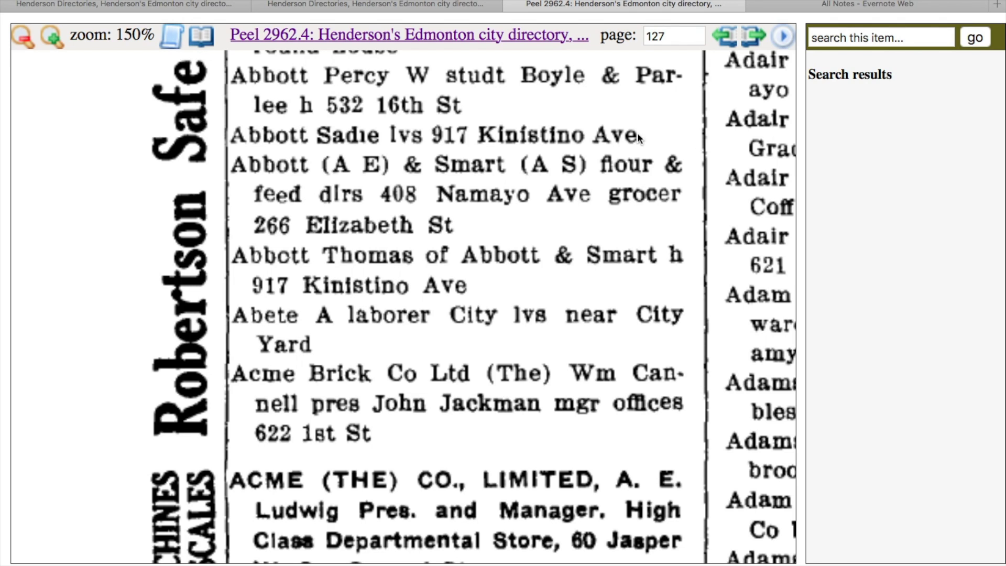
# Step: Switch to Evernote to compare the 1908 Abbott clipping with the 1909 entries, and return to the 1909 directory
pyautogui.click(926, 3)
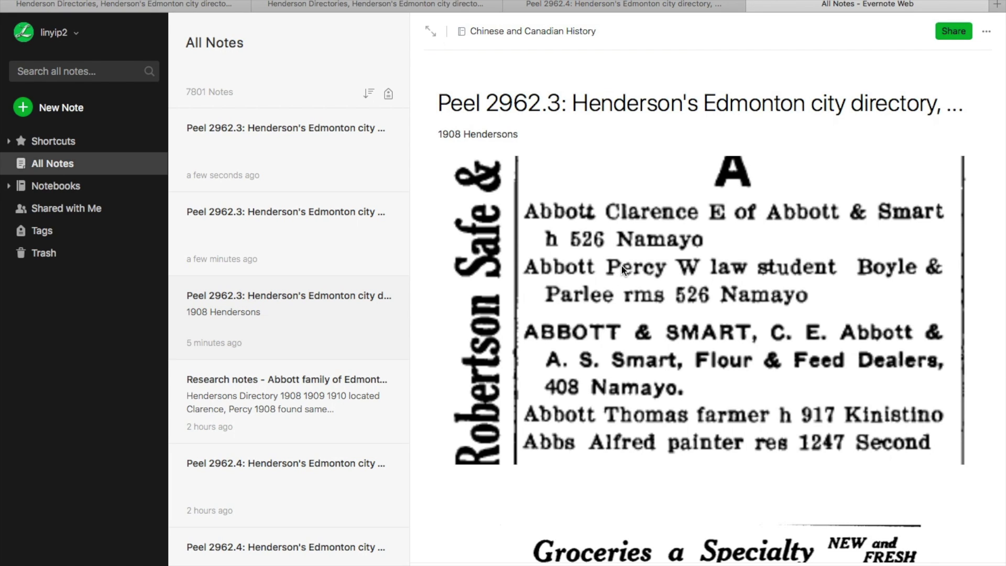
pyautogui.scroll(-2, 621, 265)
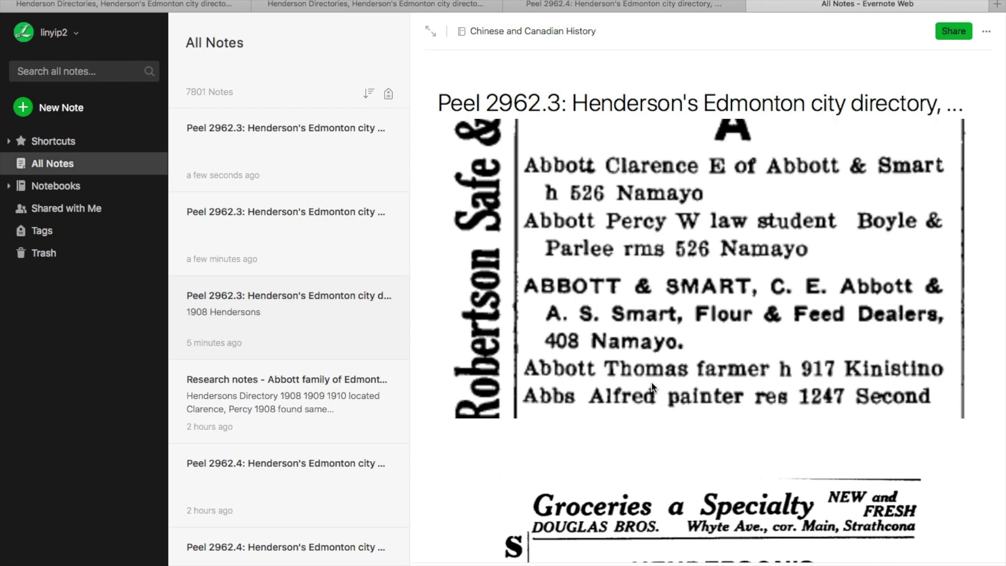
pyautogui.click(633, 3)
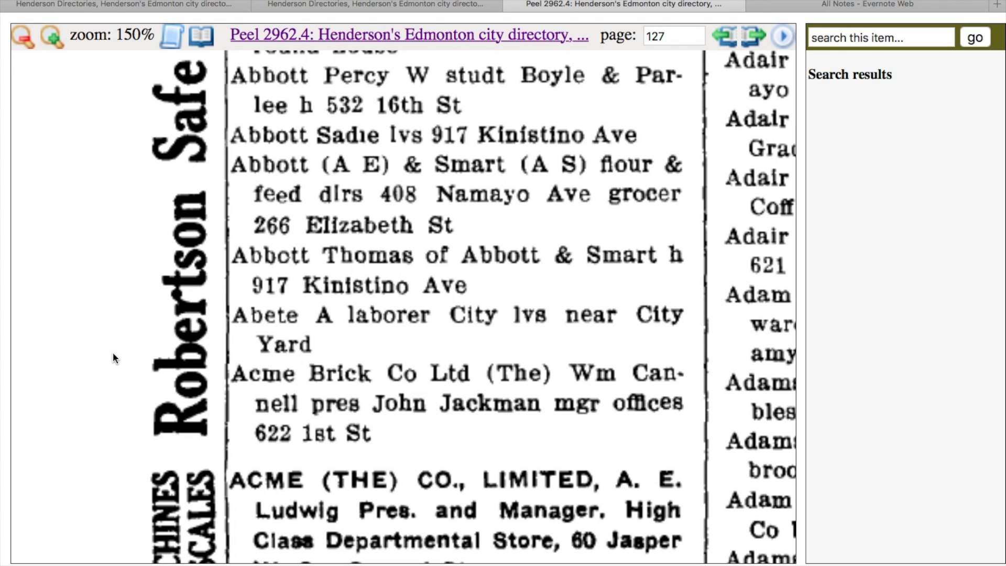
# Step: Clip directory page 127 to Evernote and capture a screenshot of the area containing all its Abbott entries
pyautogui.scroll(1, 113, 354)
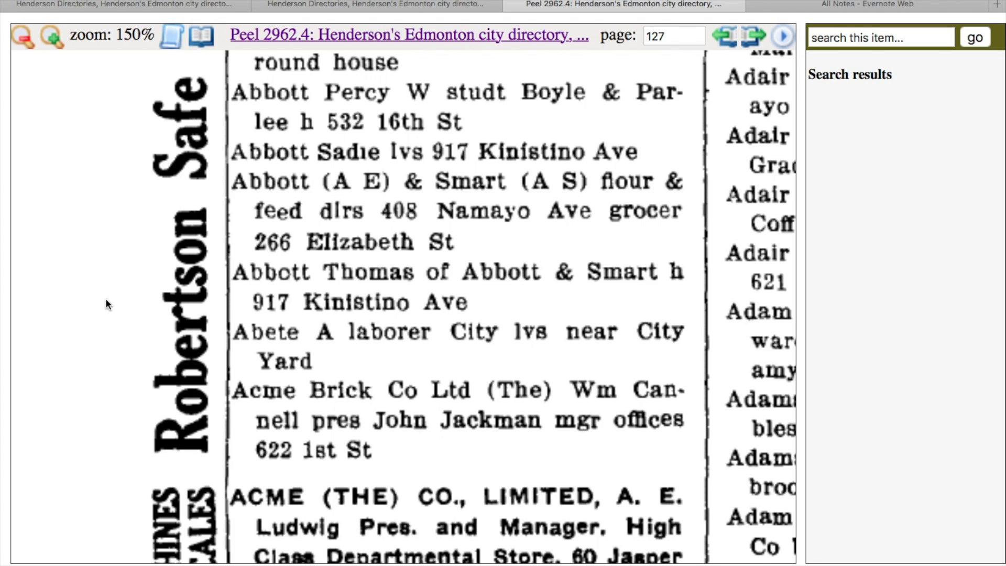
pyautogui.scroll(1, 106, 304)
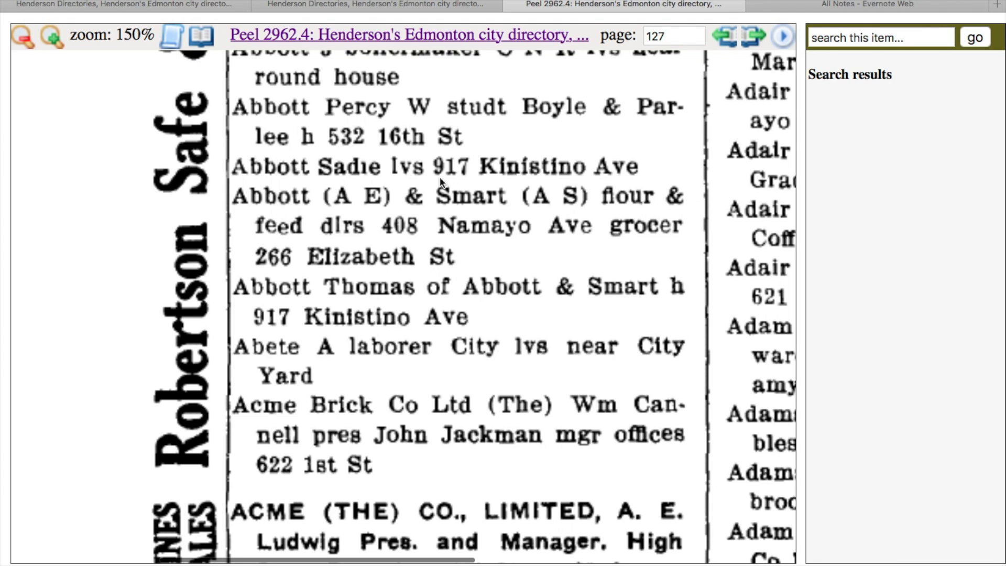
pyautogui.scroll(5, 441, 180)
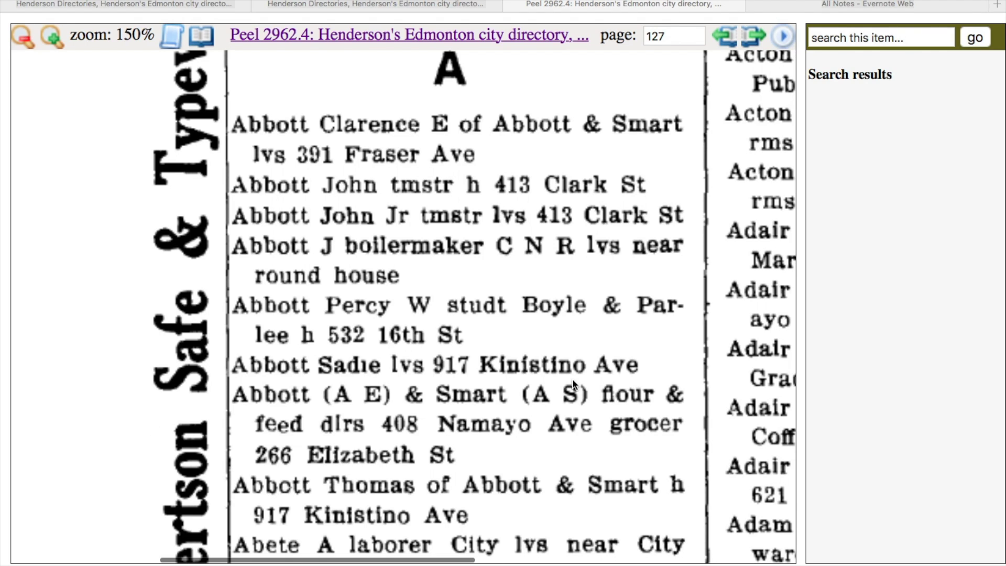
pyautogui.rightClick(614, 460)
pyautogui.click(709, 547)
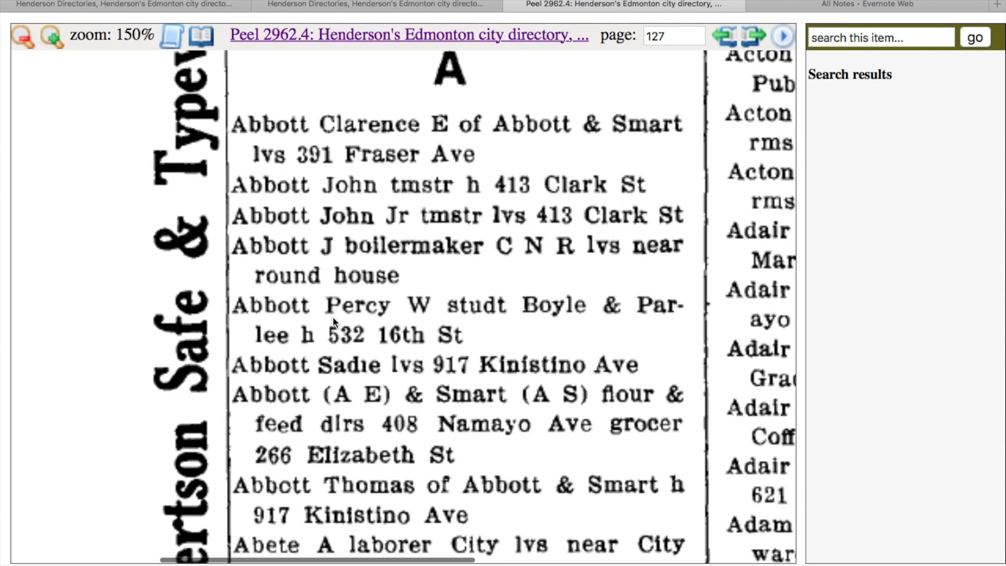
pyautogui.press('super+shift+4')
pyautogui.moveTo(154, 90); pyautogui.dragTo(741, 537)
# Step: Switch to Evernote and open the newly clipped Peel 2962.4 note
pyautogui.click(880, 6)
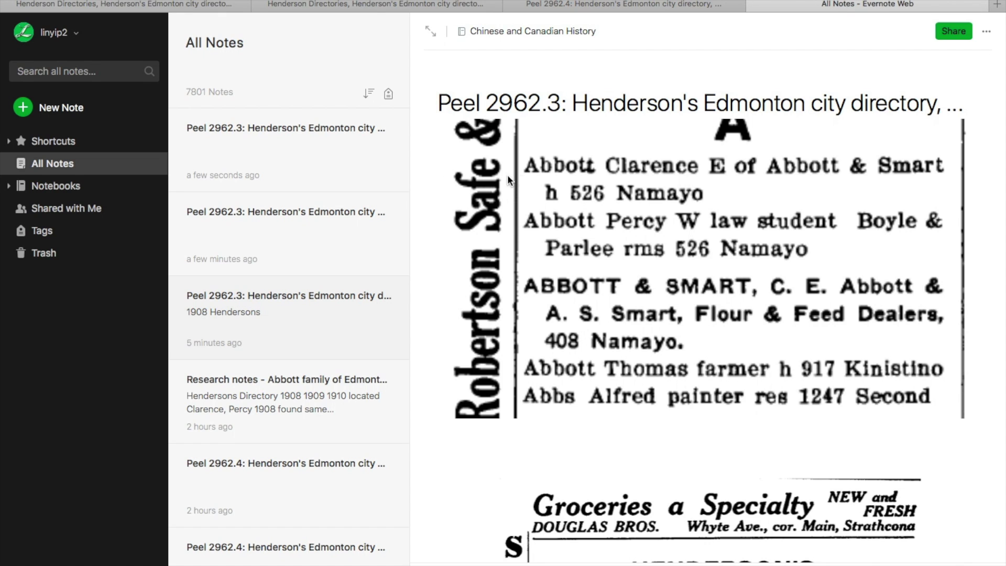
pyautogui.click(326, 139)
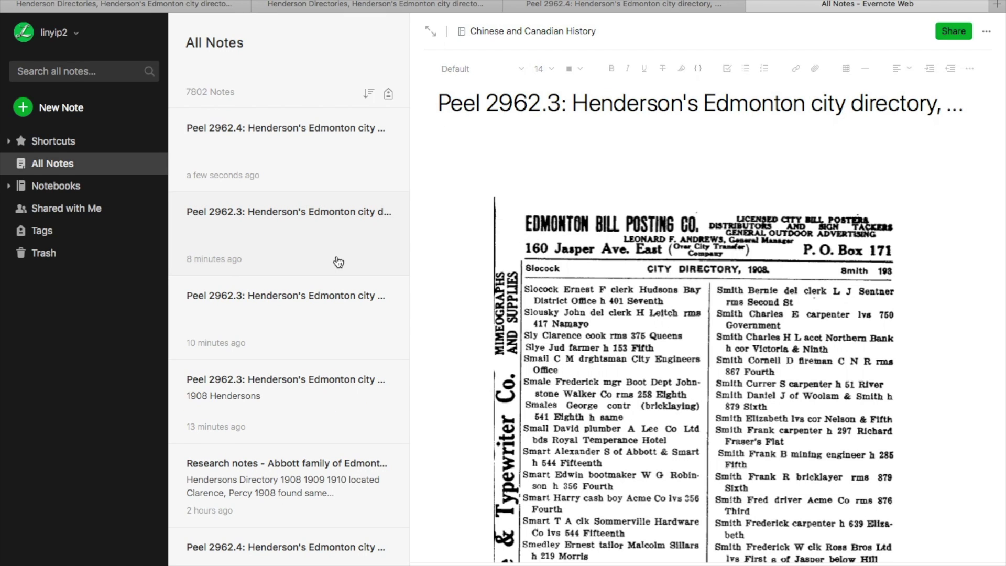
pyautogui.click(325, 153)
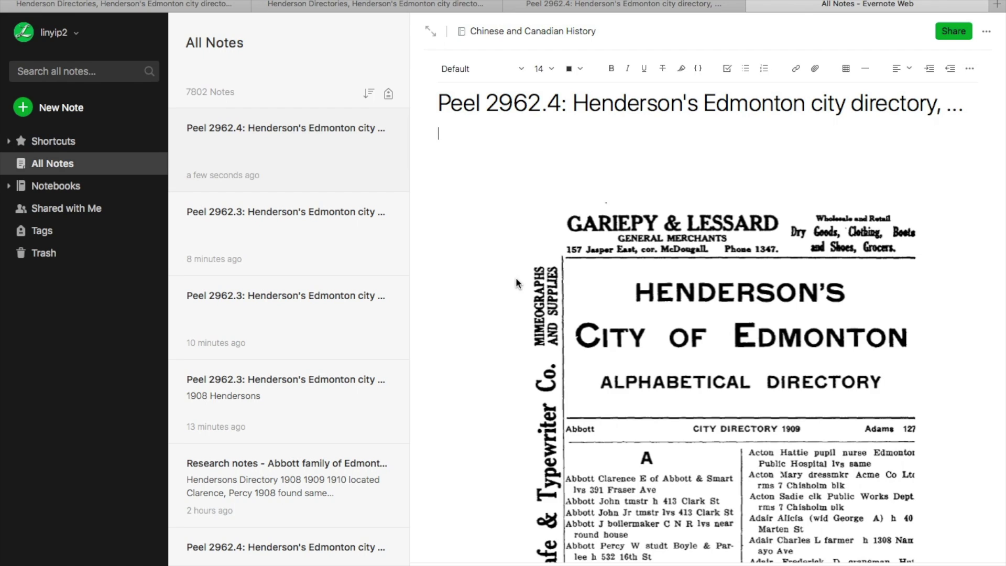
# Step: Label the note "1909" above the clipped page and insert the desktop image "Screen Shot 2018-11-14 at 6.32.04 PM" beneath it
pyautogui.click(519, 137)
pyautogui.write('1909')
pyautogui.press('Return')
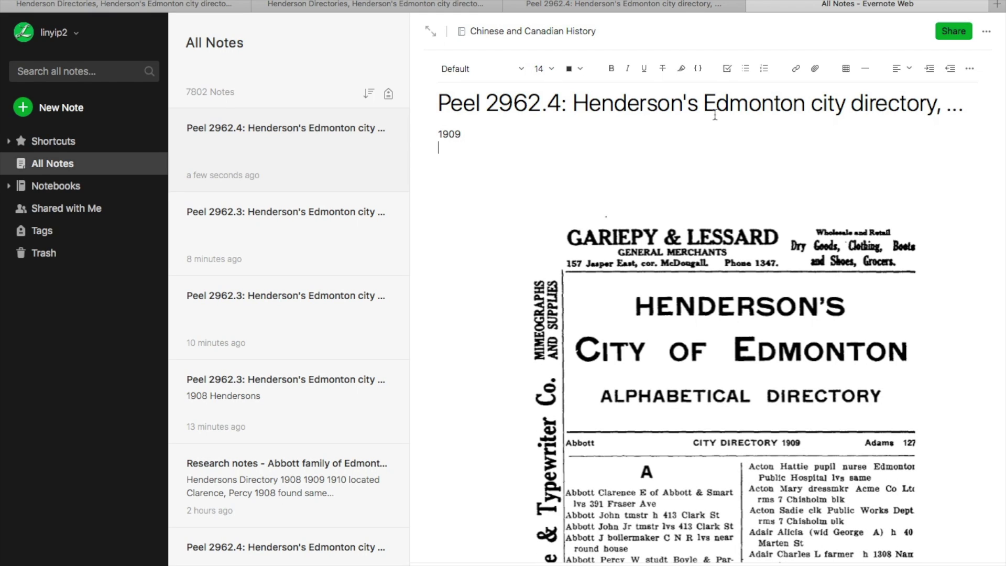
pyautogui.click(815, 69)
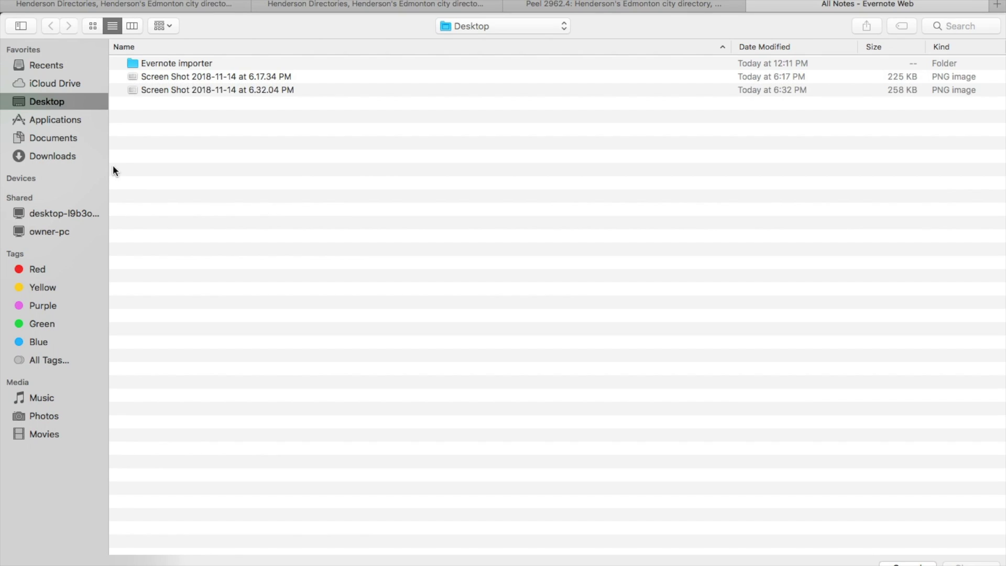
pyautogui.doubleClick(202, 89)
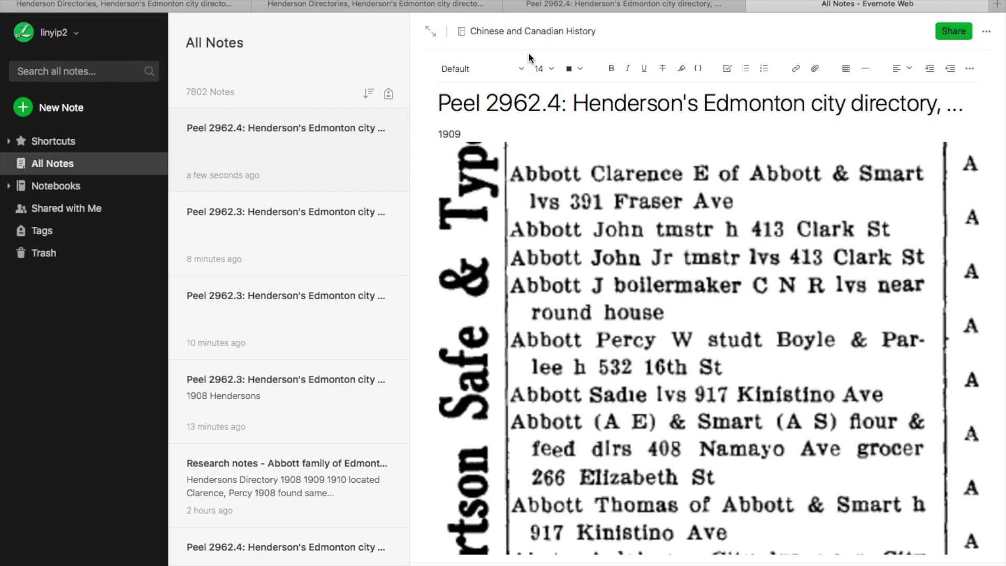
# Step: Return to the 1909 directory and search it for "Abbott"
pyautogui.click(571, 5)
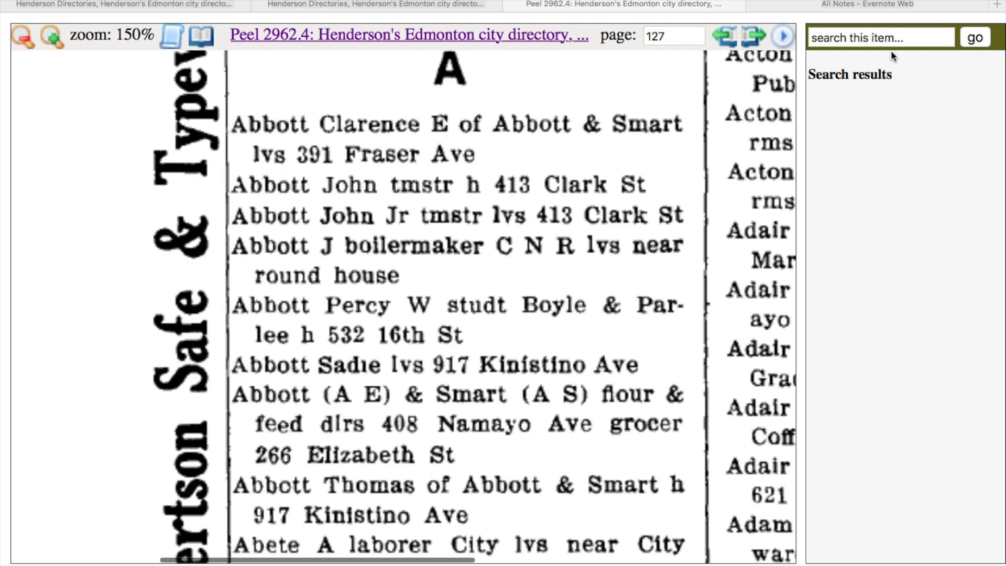
pyautogui.click(915, 40)
pyautogui.click(915, 41)
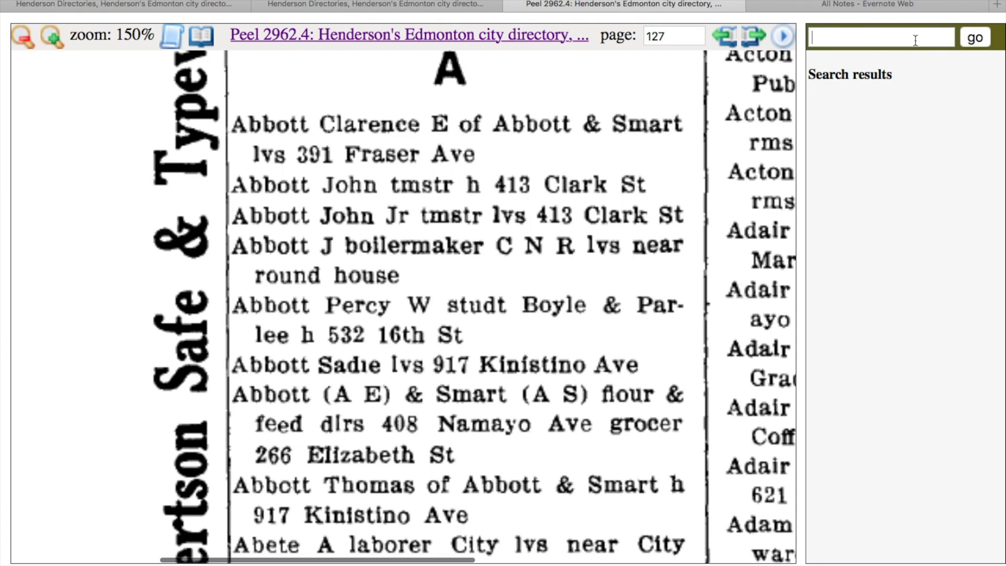
pyautogui.click(883, 36)
pyautogui.write('Abbott')
pyautogui.click(976, 38)
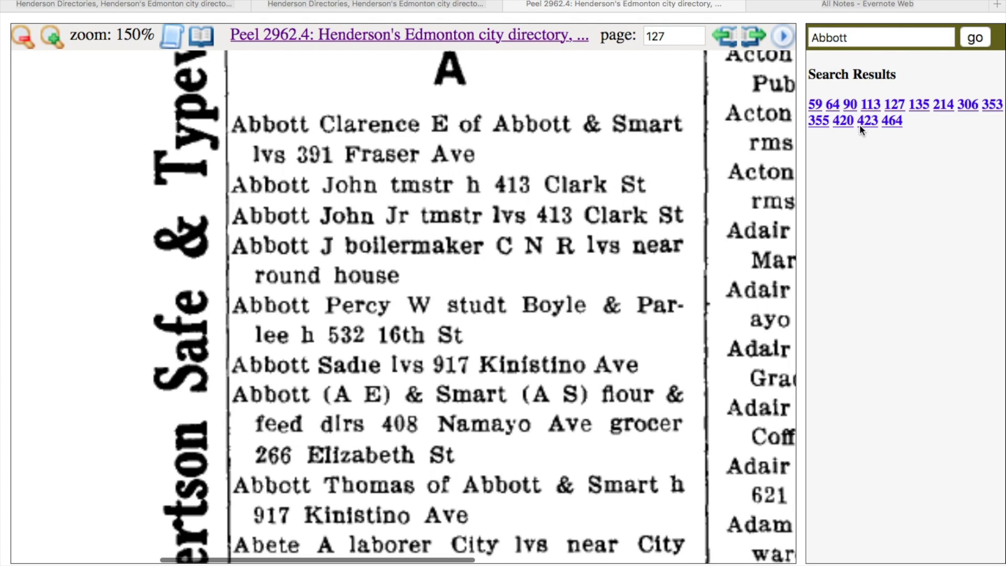
# Step: Open the Abbott search result on page 59 and save its page image to Evernote
pyautogui.click(815, 106)
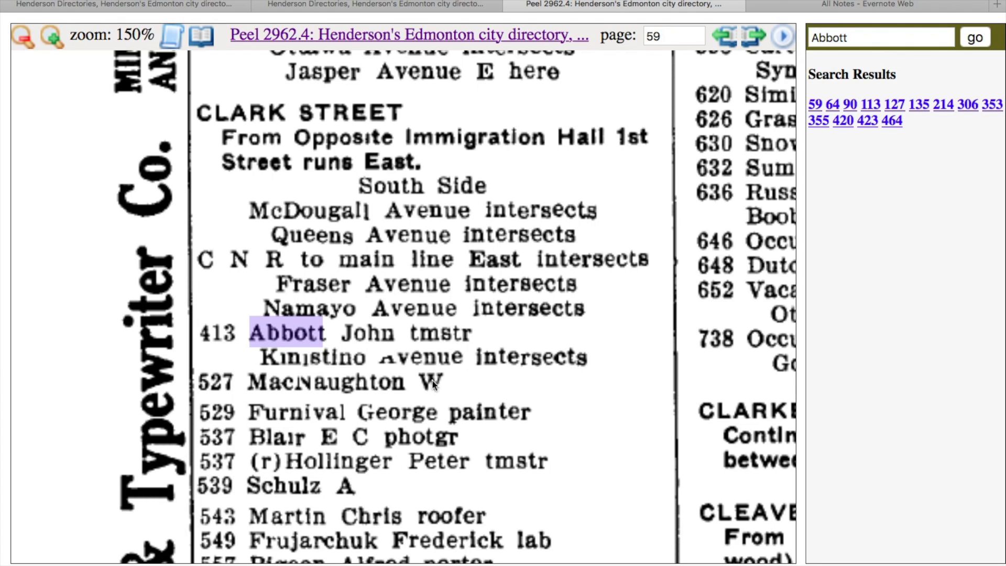
pyautogui.rightClick(629, 347)
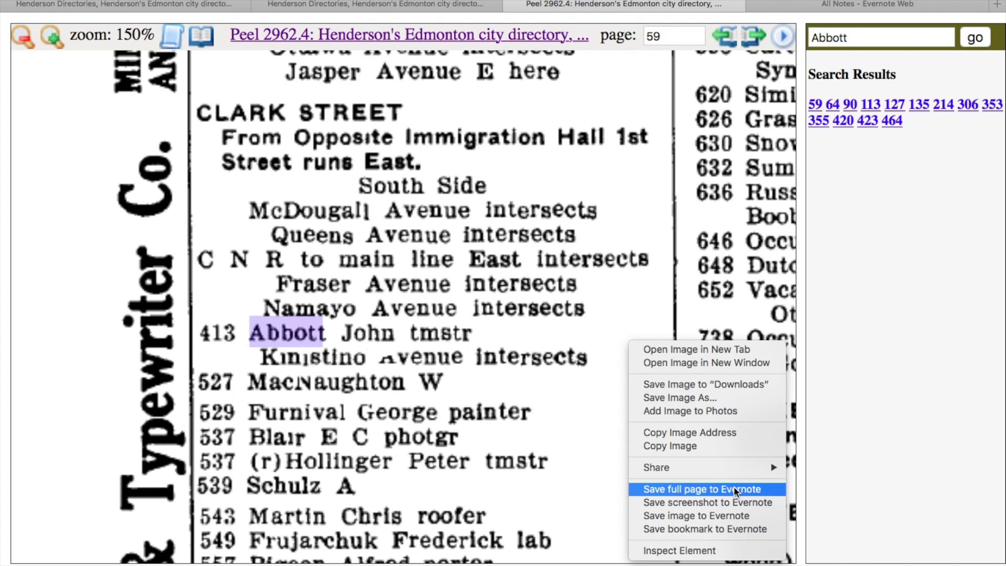
pyautogui.click(747, 515)
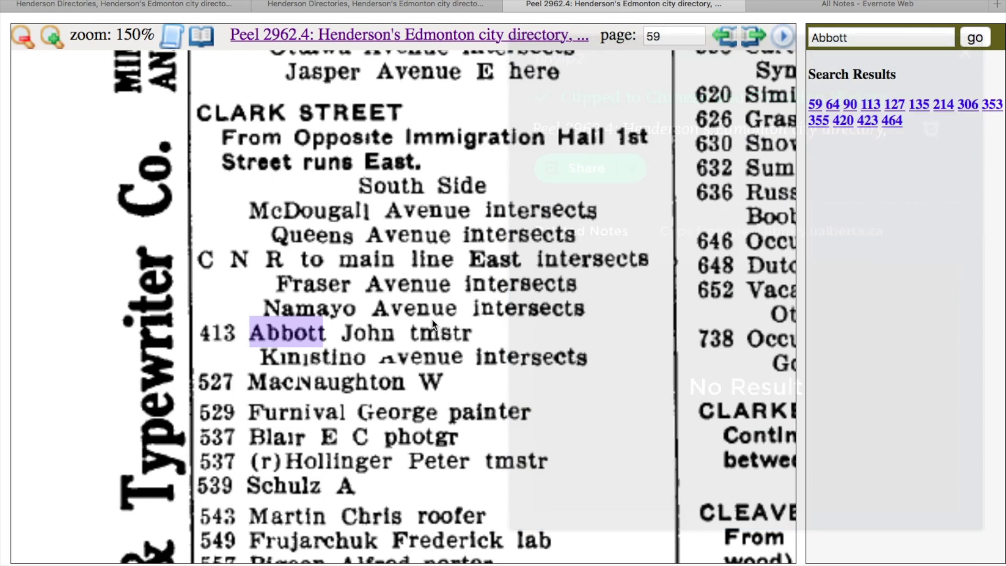
# Step: Open the Abbott search result on page 64 and locate the highlighted Abbott & Smart entry
pyautogui.click(833, 104)
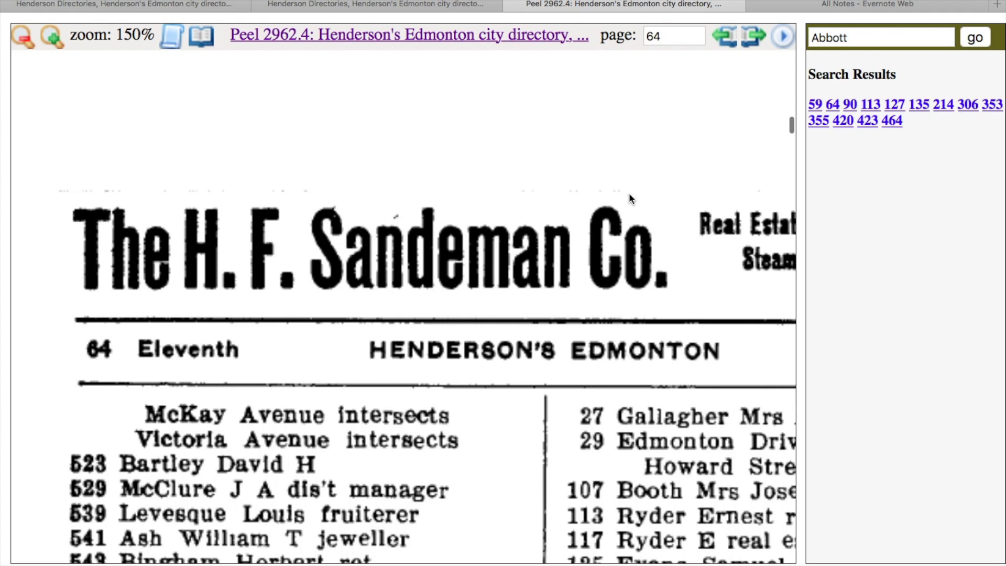
pyautogui.scroll(-10, 520, 253)
pyautogui.hscroll(5, 519, 251)
pyautogui.scroll(-5, 515, 248)
pyautogui.hscroll(-5, 516, 248)
pyautogui.scroll(-4, 515, 248)
pyautogui.scroll(4, 516, 249)
pyautogui.scroll(-10, 516, 248)
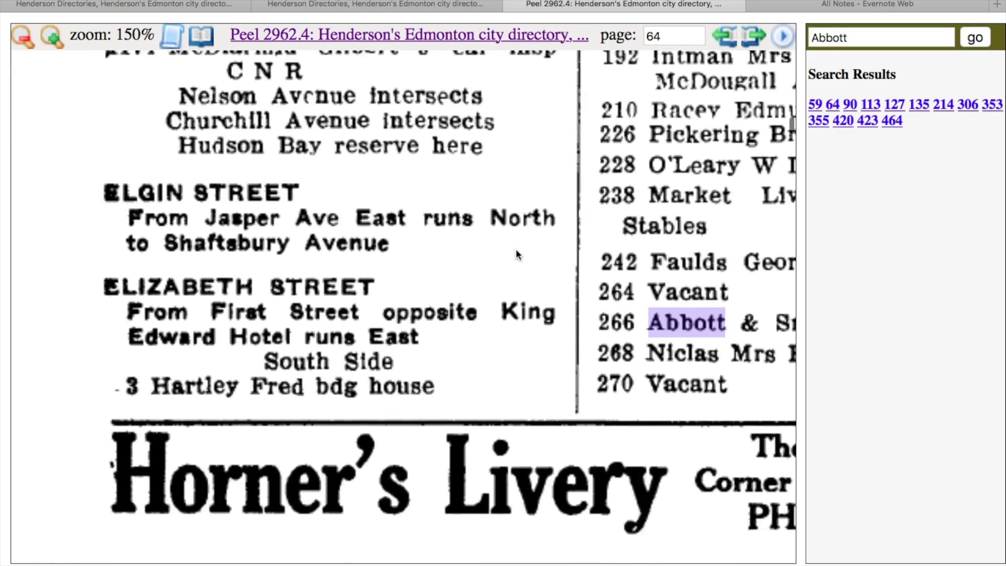
pyautogui.hscroll(7, 516, 251)
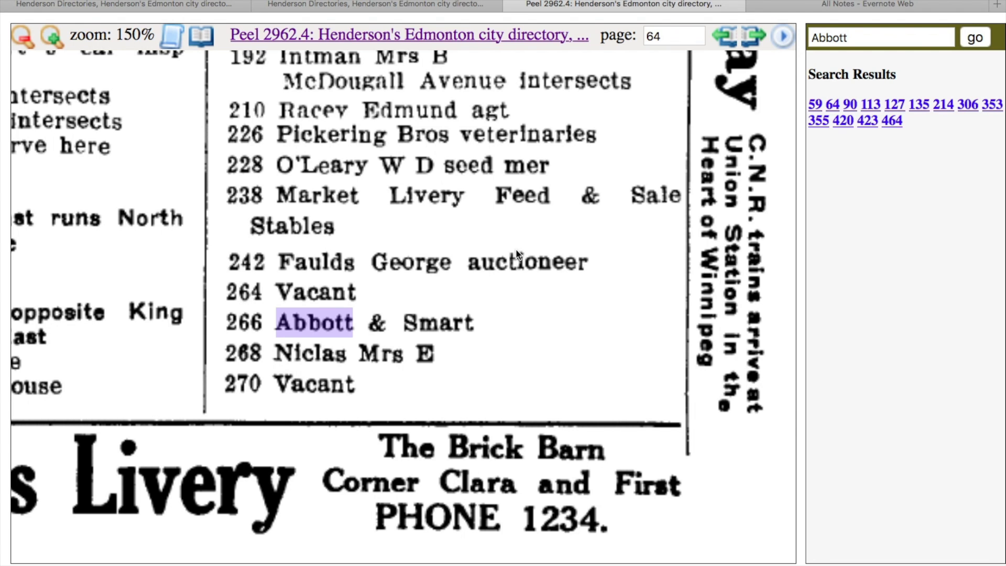
# Step: Check which street heading covers the Abbott & Smart entry at 266, and save the page 64 image to Evernote
pyautogui.scroll(9, 606, 263)
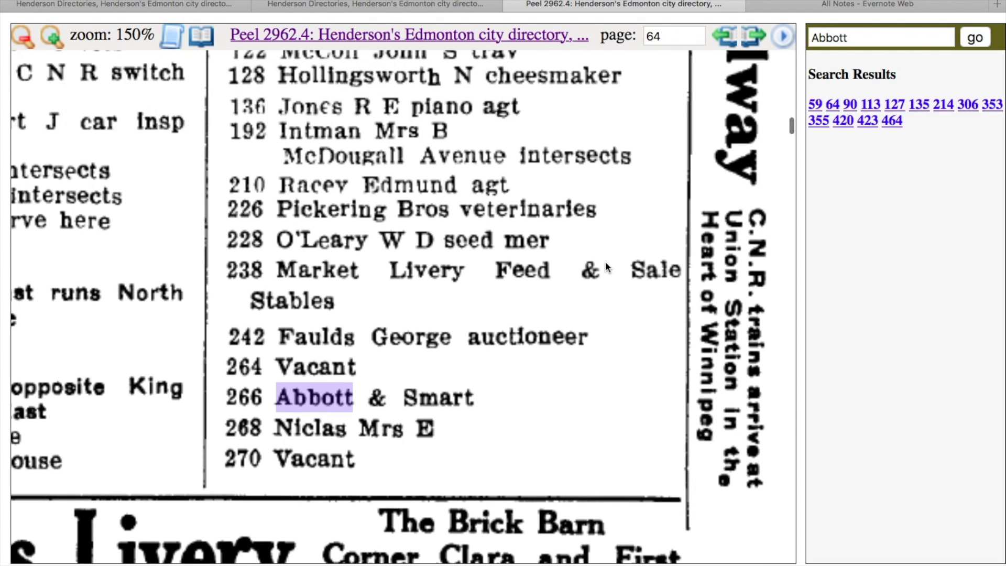
pyautogui.scroll(11, 605, 267)
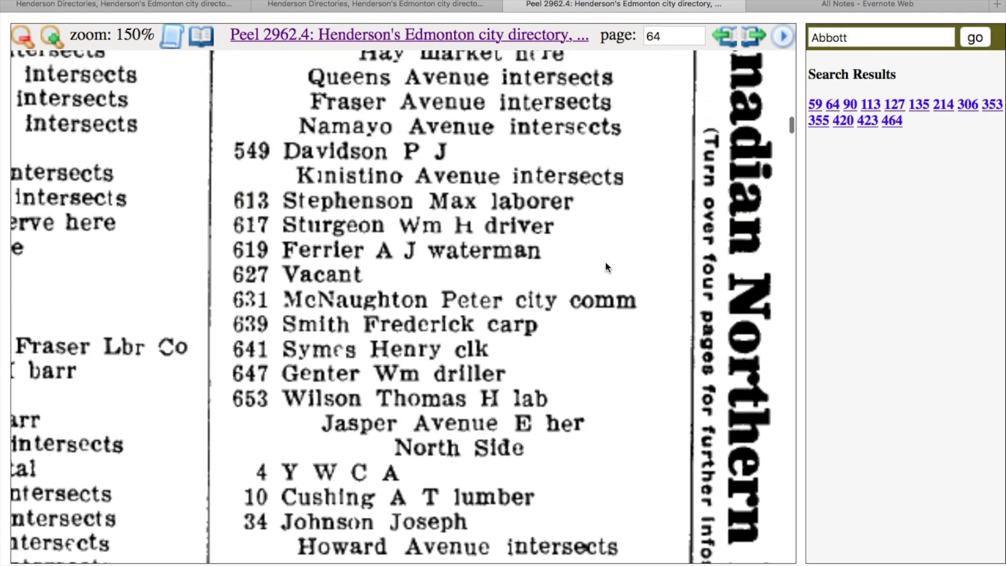
pyautogui.hscroll(-10, 605, 261)
pyautogui.hscroll(2, 384, 317)
pyautogui.scroll(-7, 384, 318)
pyautogui.scroll(-10, 384, 319)
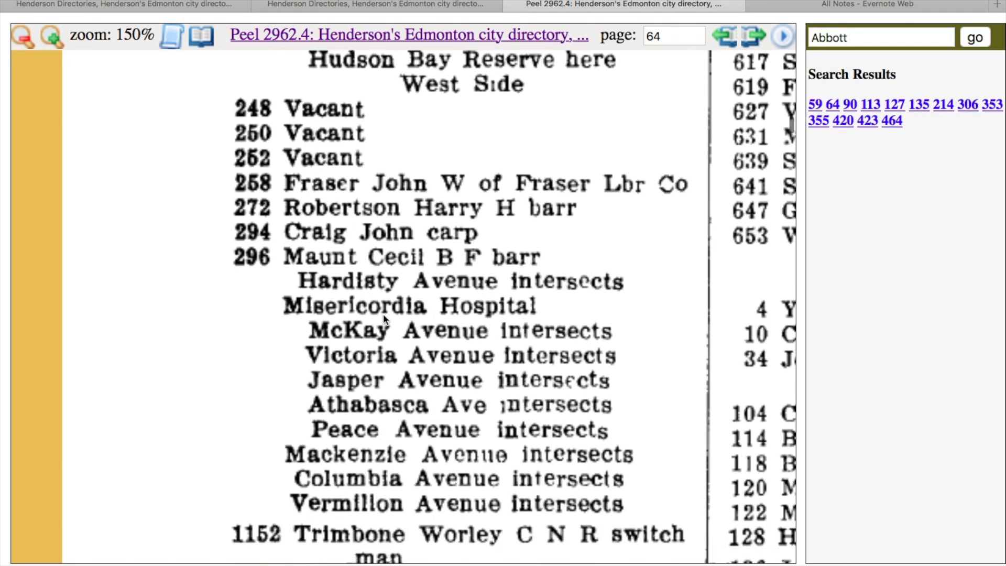
pyautogui.scroll(-2, 383, 315)
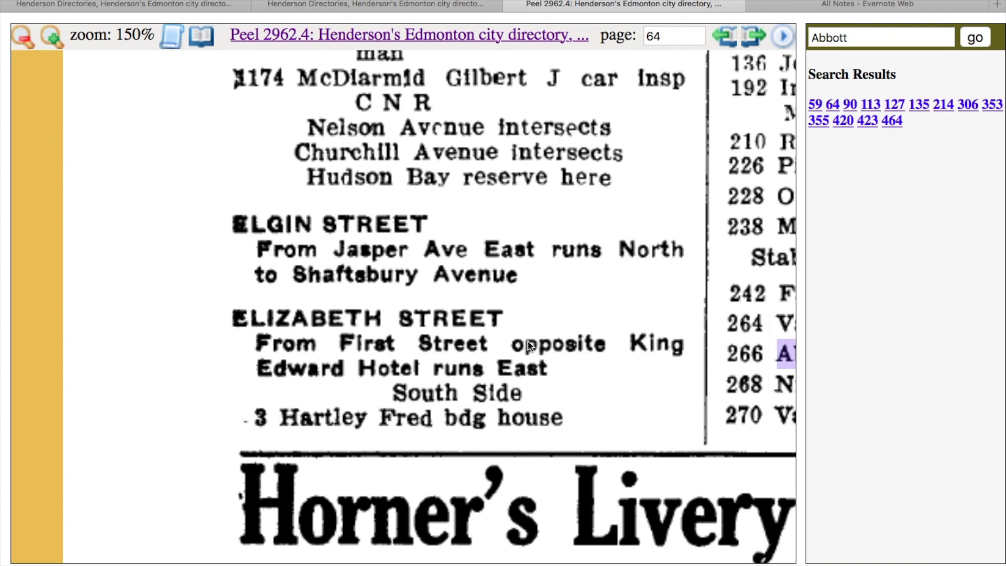
pyautogui.hscroll(5, 530, 345)
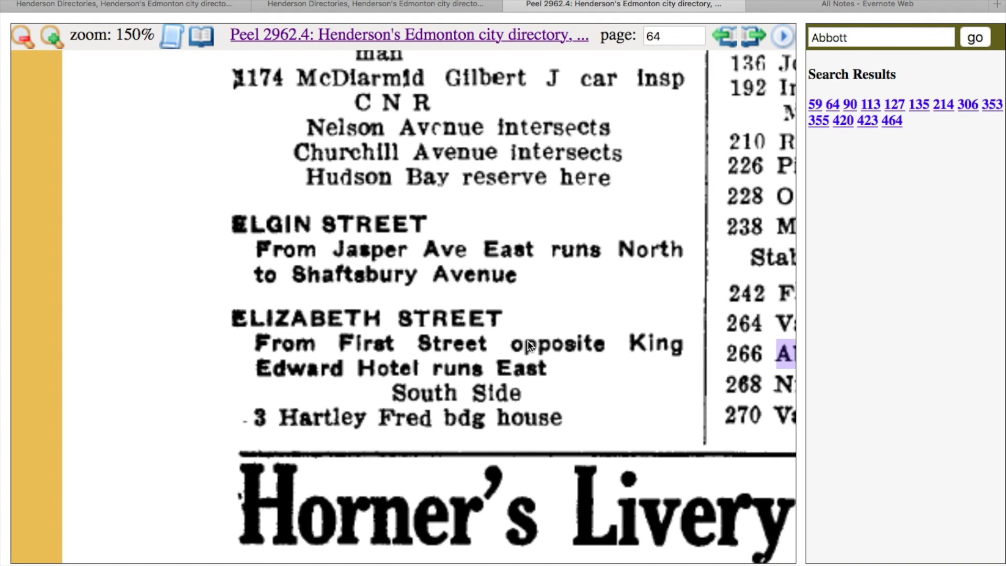
pyautogui.hscroll(4, 415, 325)
pyautogui.scroll(-1, 409, 325)
pyautogui.hscroll(-1, 404, 325)
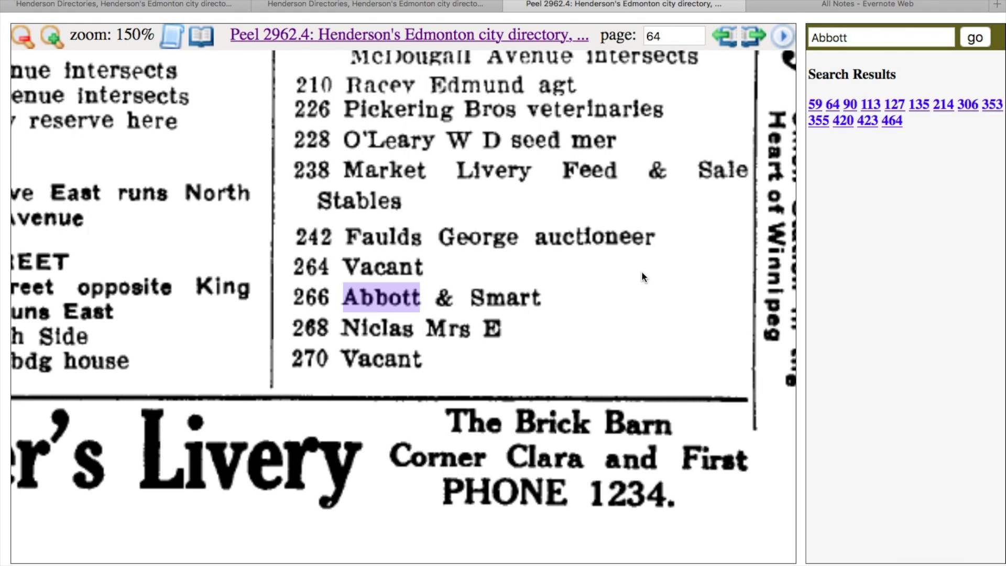
pyautogui.rightClick(612, 244)
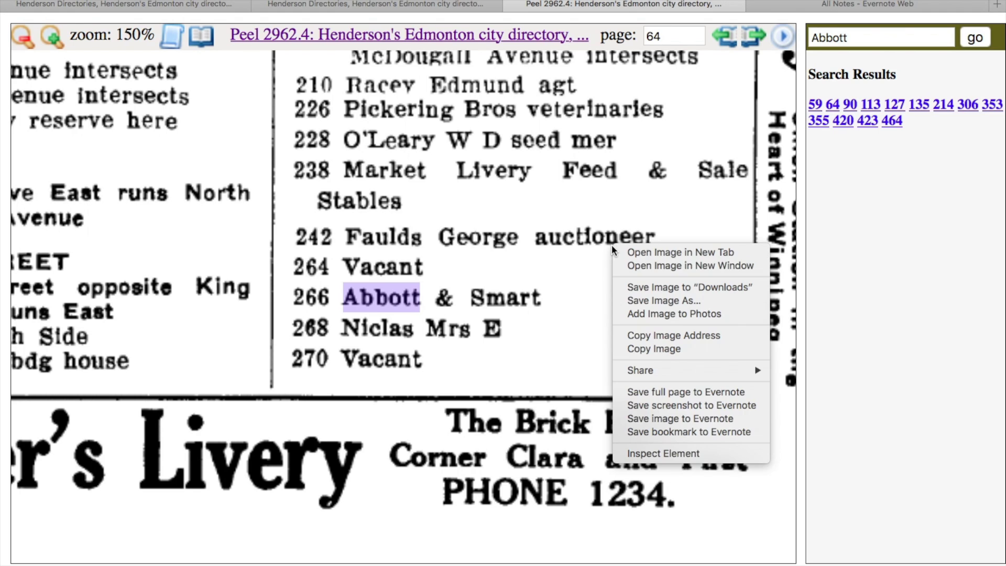
pyautogui.click(714, 420)
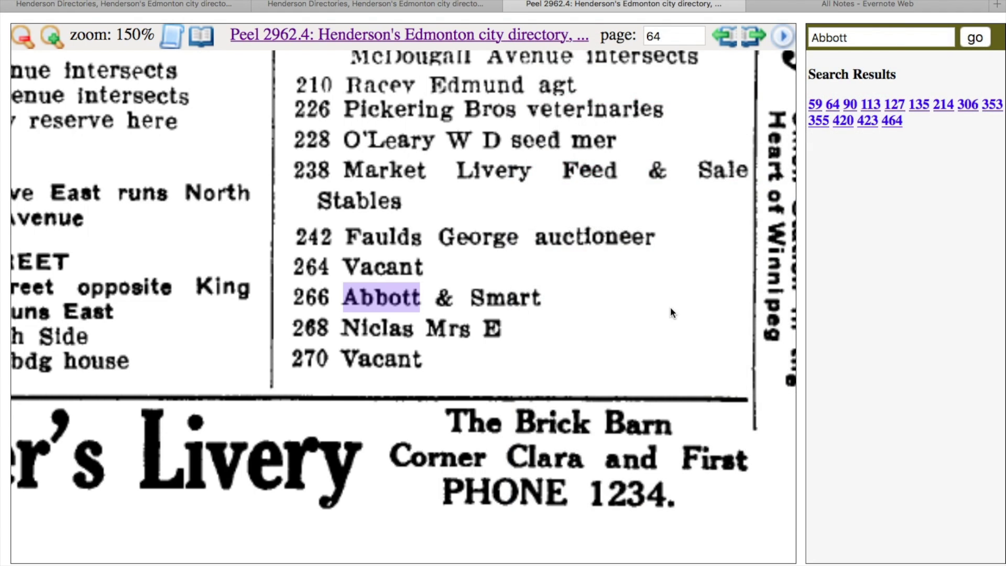
# Step: Open the Abbott search result on page 90 and find the highlighted grocer entry and its street heading
pyautogui.click(852, 106)
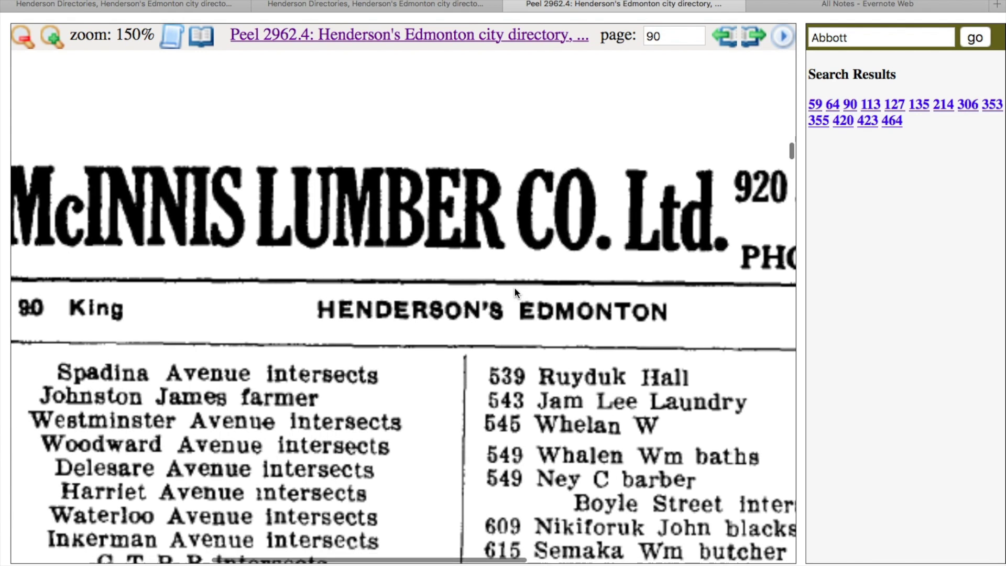
pyautogui.hscroll(3, 515, 291)
pyautogui.scroll(10, 515, 290)
pyautogui.hscroll(-7, 515, 288)
pyautogui.scroll(-10, 514, 287)
pyautogui.scroll(-4, 514, 287)
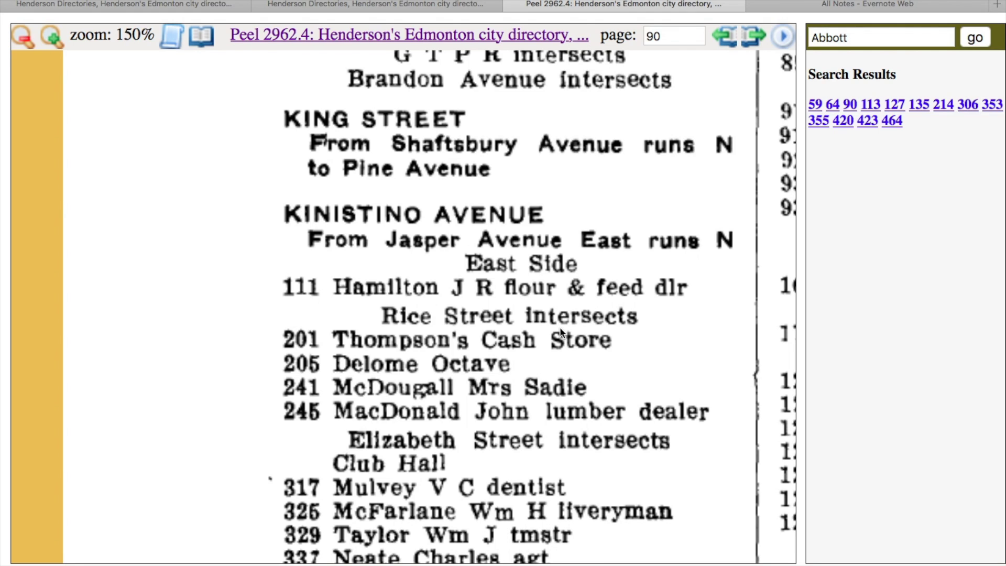
pyautogui.hscroll(10, 559, 327)
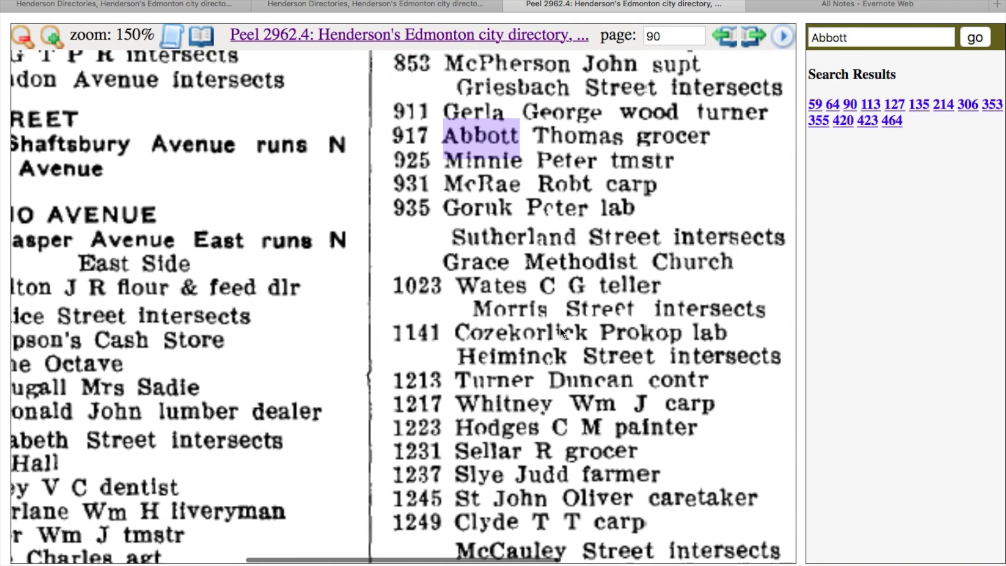
pyautogui.hscroll(2, 559, 327)
pyautogui.scroll(1, 560, 327)
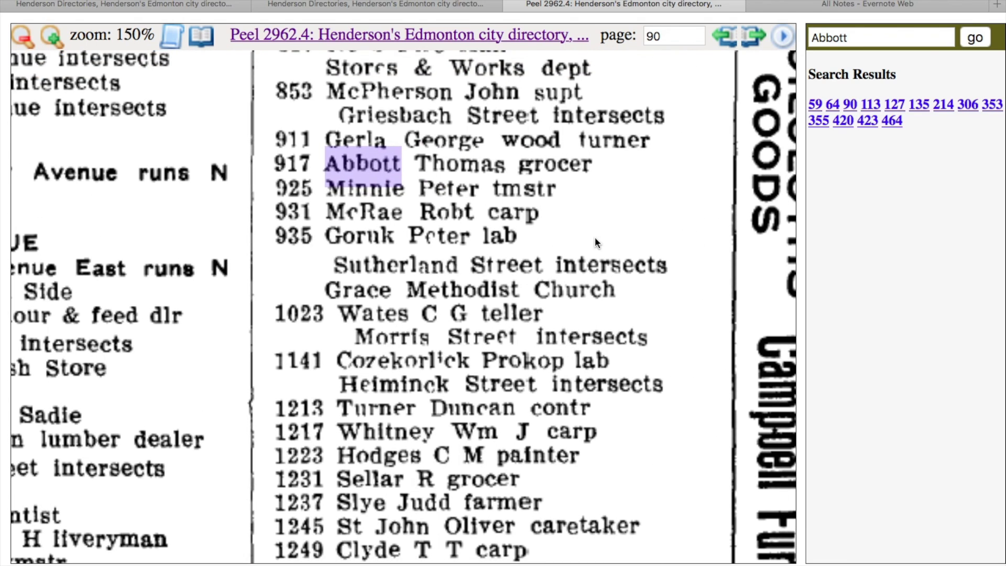
# Step: Review the listings around the highlighted grocer entry at 917 and save the page 90 image to Evernote
pyautogui.scroll(2, 595, 238)
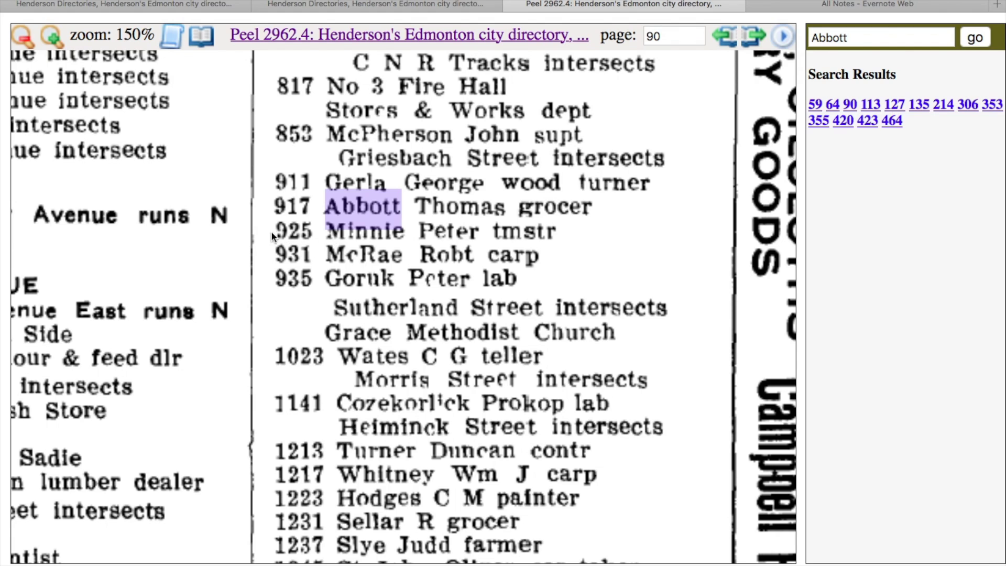
pyautogui.hscroll(-6, 319, 213)
pyautogui.hscroll(11, 319, 212)
pyautogui.hscroll(-5, 319, 213)
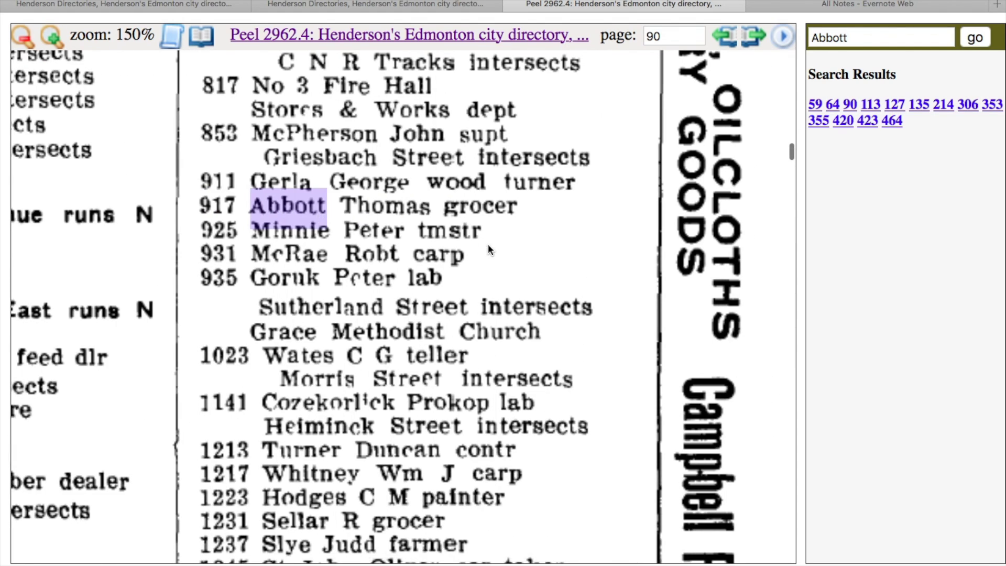
pyautogui.scroll(2, 489, 244)
pyautogui.scroll(4, 488, 244)
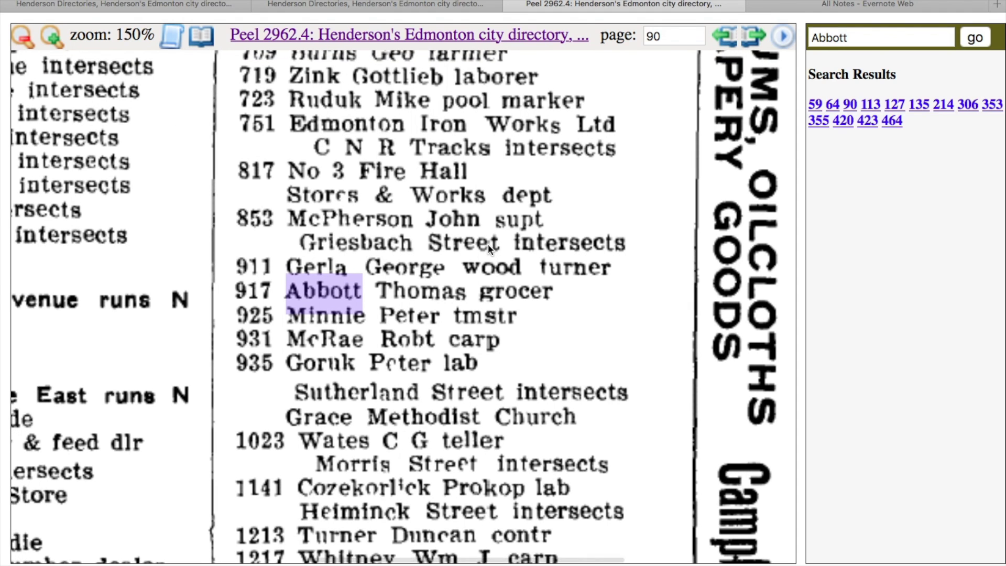
pyautogui.scroll(2, 488, 243)
pyautogui.scroll(1, 488, 245)
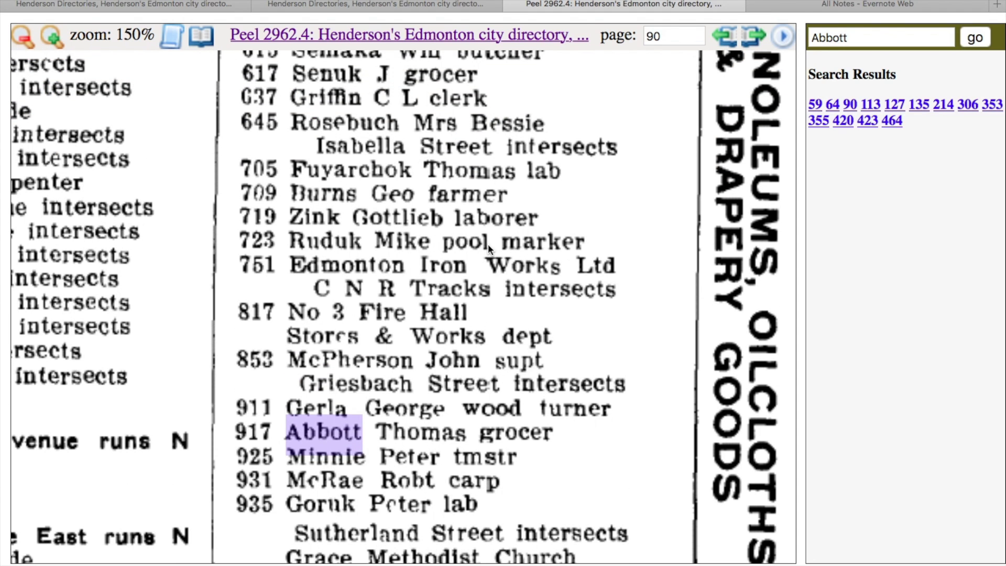
pyautogui.scroll(-5, 488, 244)
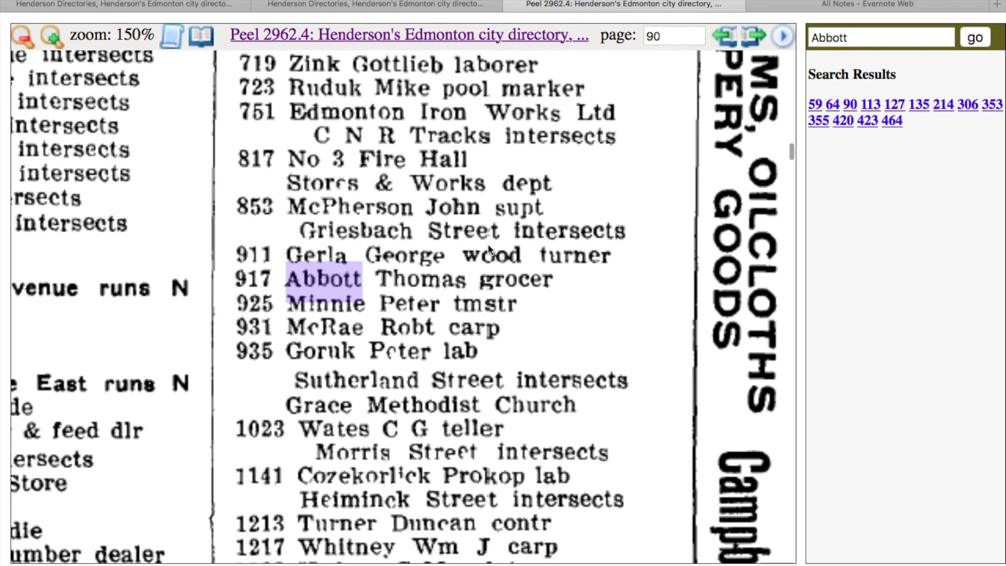
pyautogui.rightClick(489, 246)
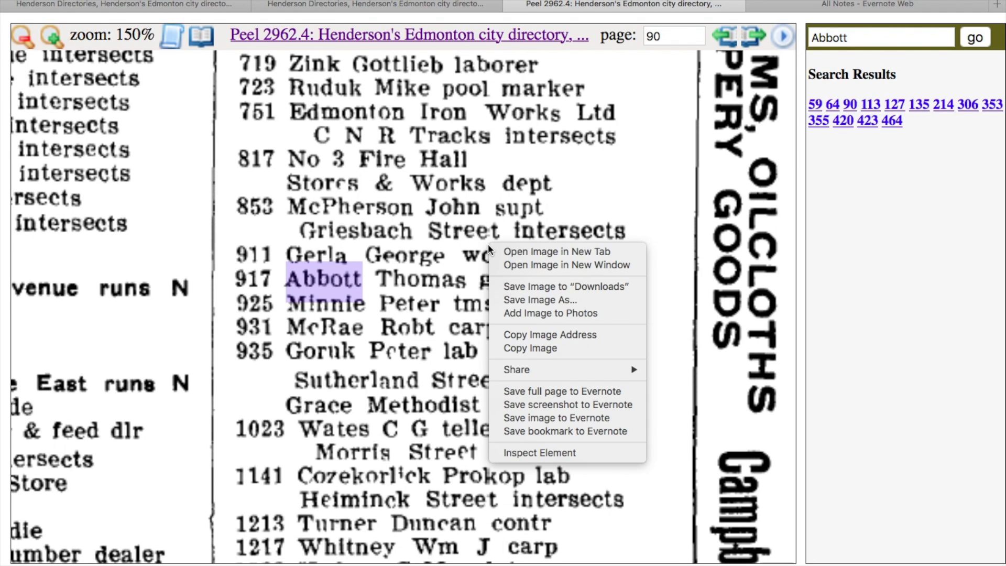
pyautogui.click(597, 418)
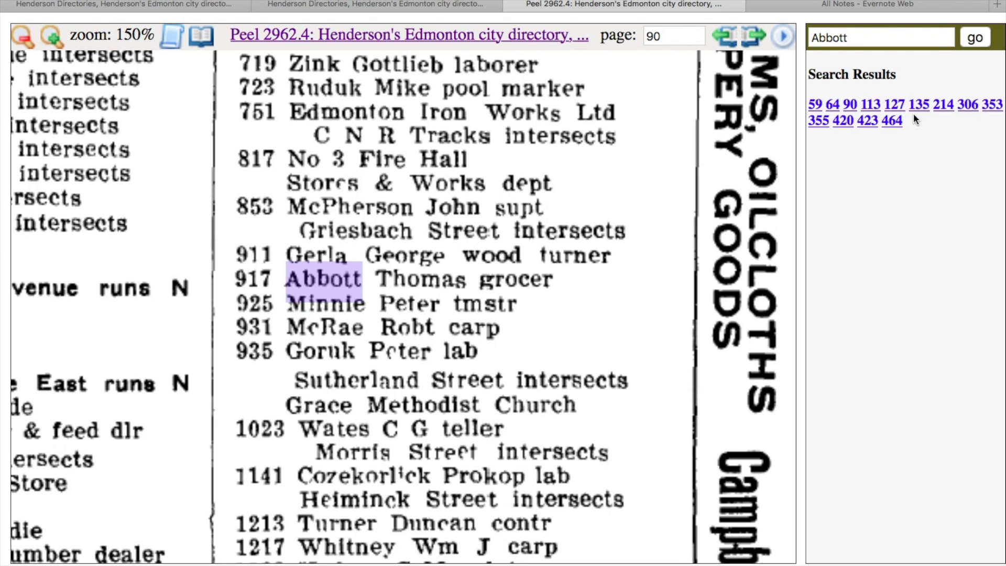
# Step: Open the Abbott search result on page 113 and examine its street headings and the highlighted barrister entry
pyautogui.click(872, 107)
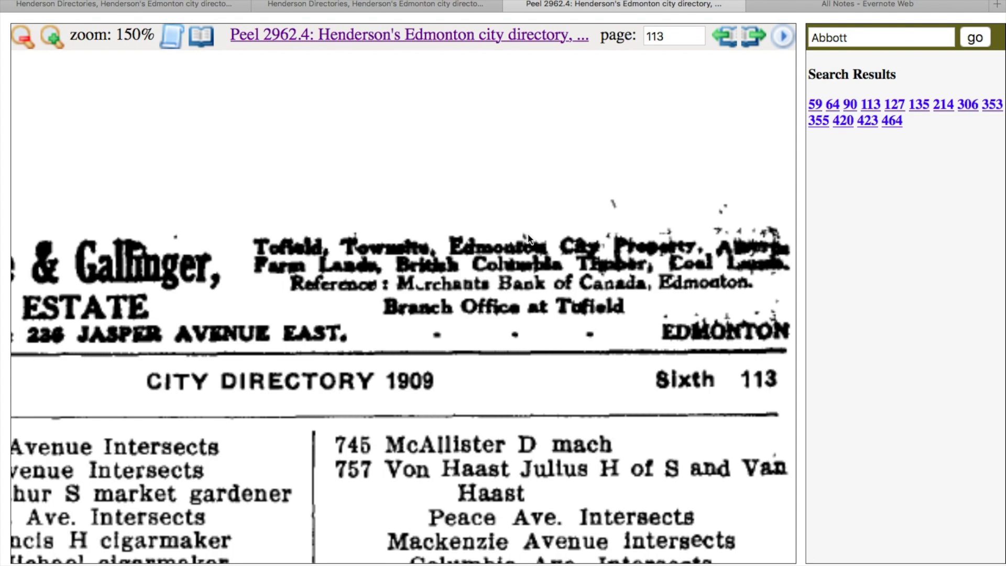
pyautogui.scroll(-10, 339, 340)
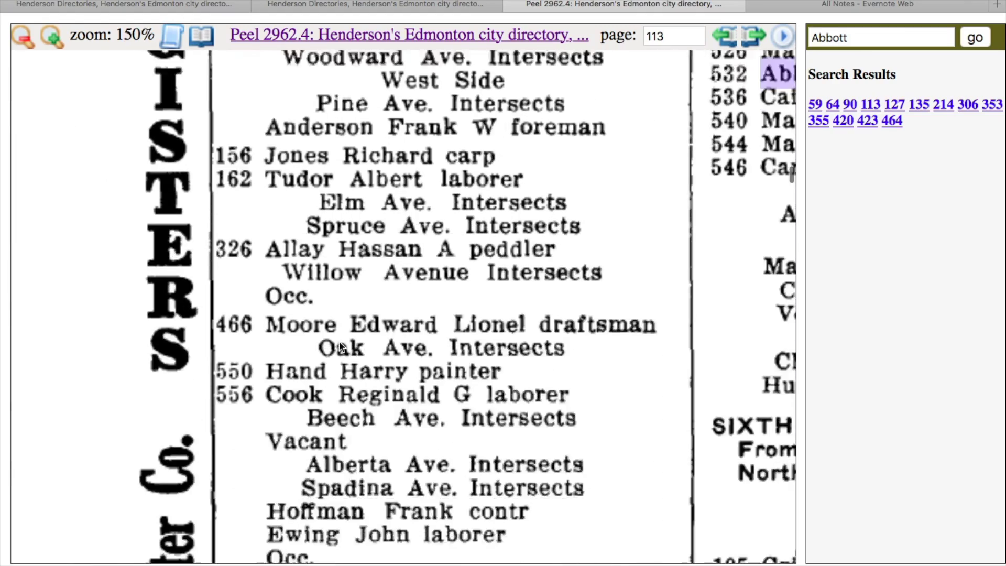
pyautogui.hscroll(5, 339, 341)
pyautogui.scroll(-7, 339, 341)
pyautogui.hscroll(-6, 338, 340)
pyautogui.scroll(5, 339, 352)
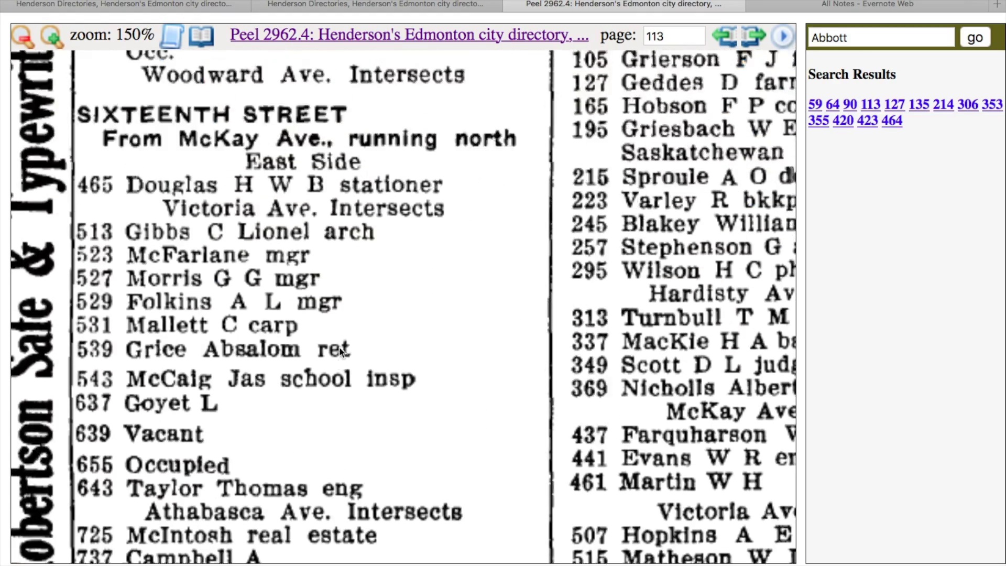
pyautogui.hscroll(3, 340, 352)
pyautogui.hscroll(4, 339, 352)
pyautogui.hscroll(-2, 340, 352)
pyautogui.scroll(10, 339, 352)
pyautogui.scroll(5, 340, 353)
pyautogui.hscroll(3, 339, 352)
pyautogui.scroll(3, 340, 352)
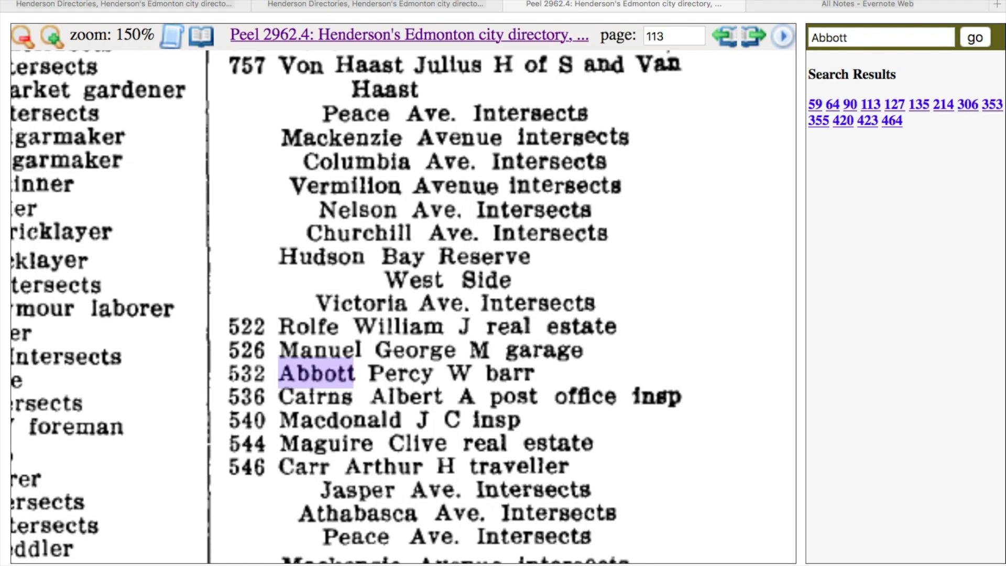
# Step: Bring the highlighted Abbott entry at 532 into view and save the page 113 image to Evernote
pyautogui.hscroll(-10, 508, 250)
pyautogui.hscroll(15, 508, 255)
pyautogui.scroll(-7, 508, 255)
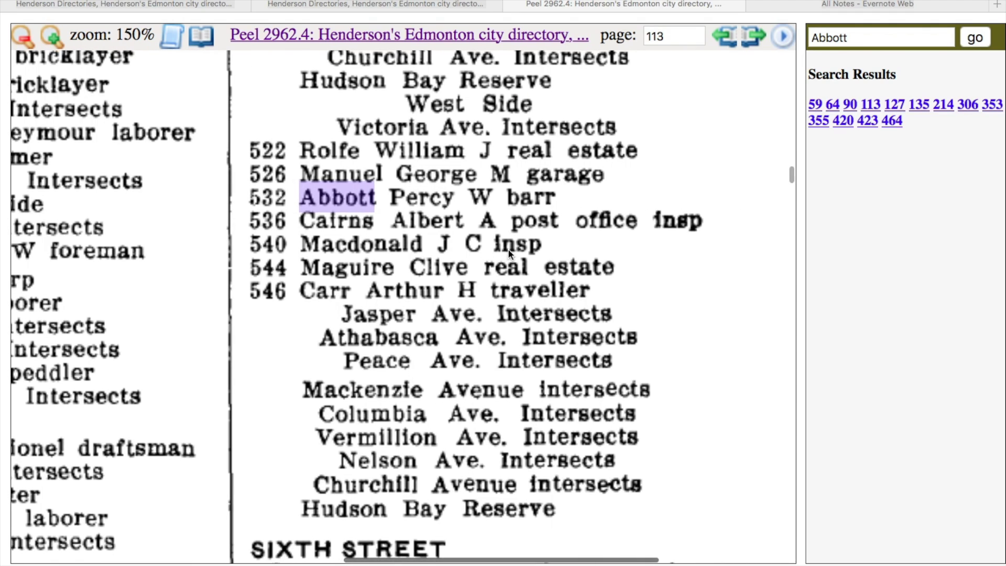
pyautogui.scroll(2, 508, 251)
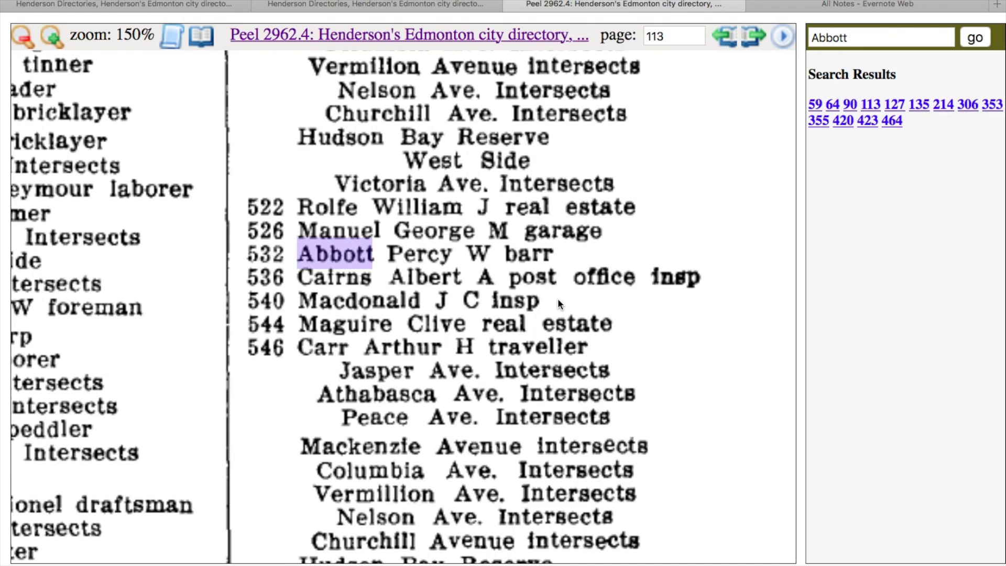
pyautogui.rightClick(567, 355)
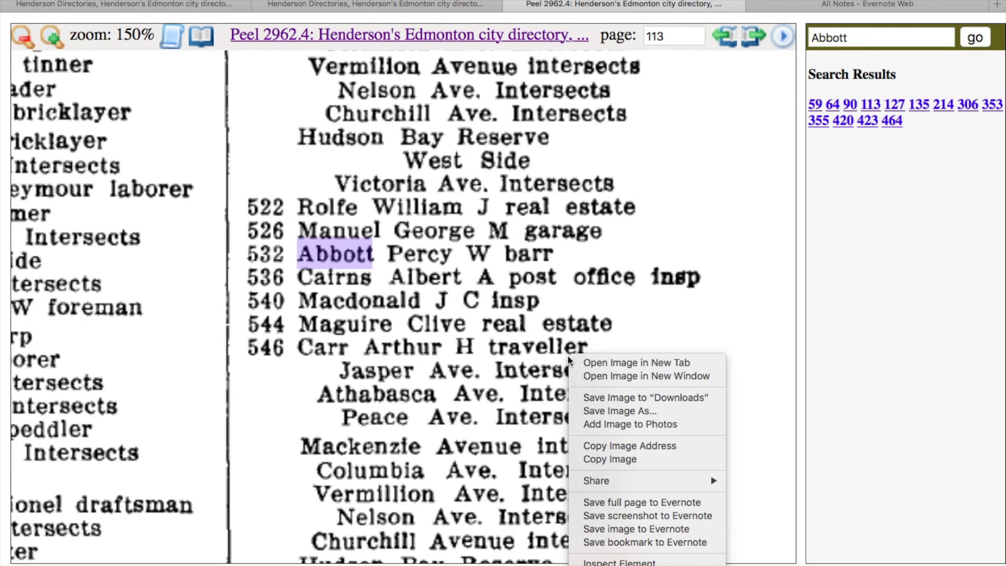
pyautogui.click(658, 529)
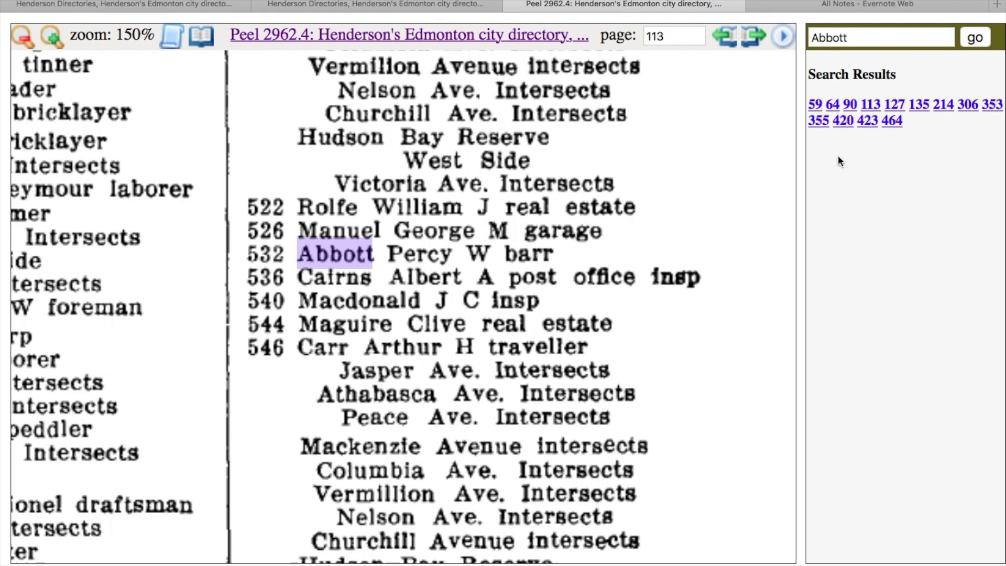
# Step: Open the Abbott search result on page 127 and examine the Abbott listings at the start of the alphabetical directory
pyautogui.click(897, 103)
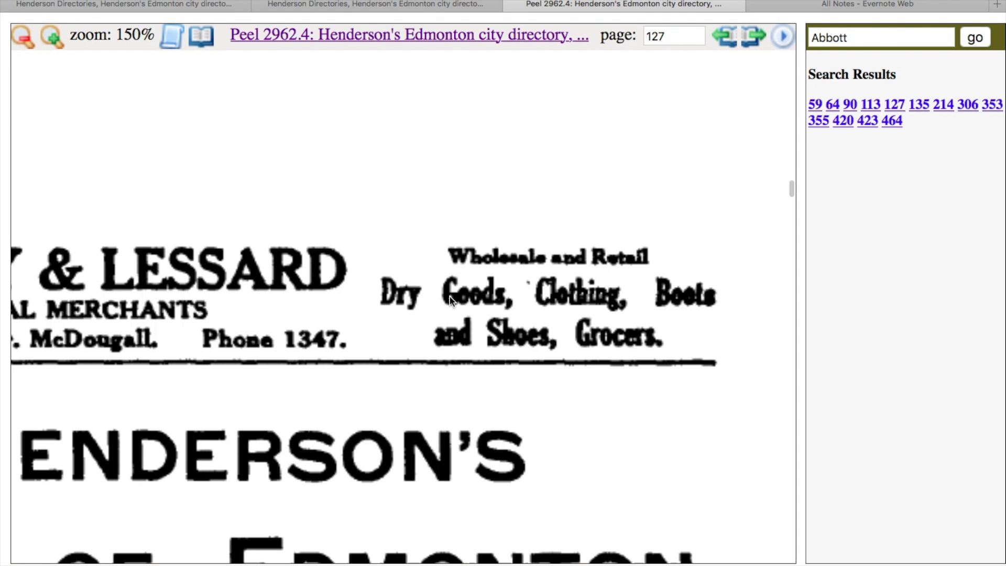
pyautogui.scroll(-20, 450, 300)
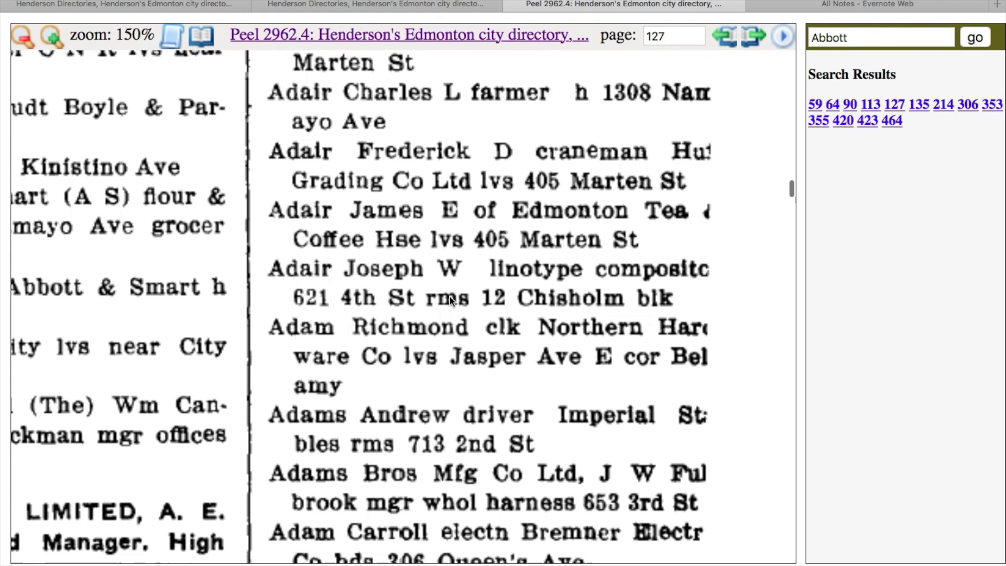
pyautogui.hscroll(-5, 449, 300)
pyautogui.scroll(4, 450, 300)
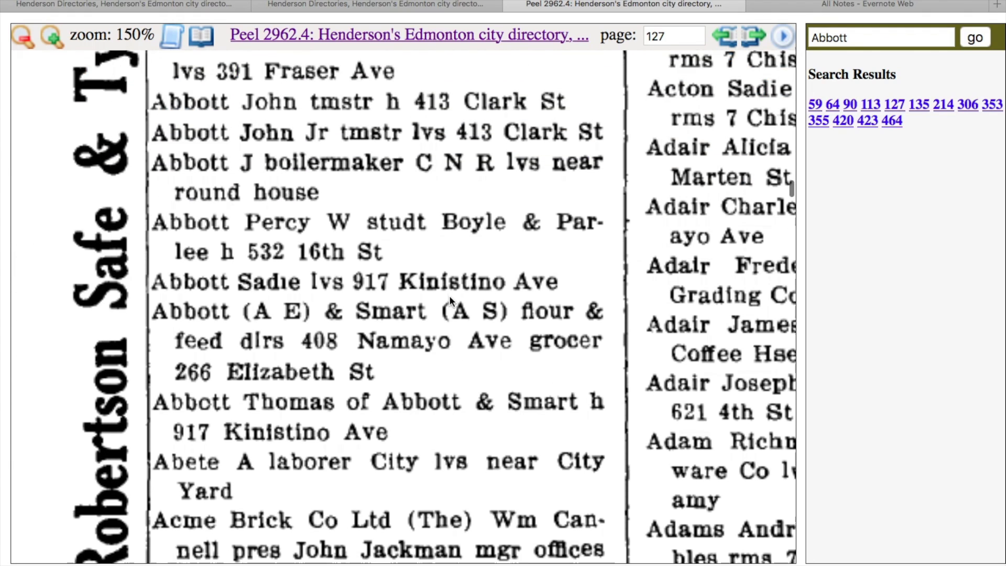
pyautogui.scroll(5, 449, 298)
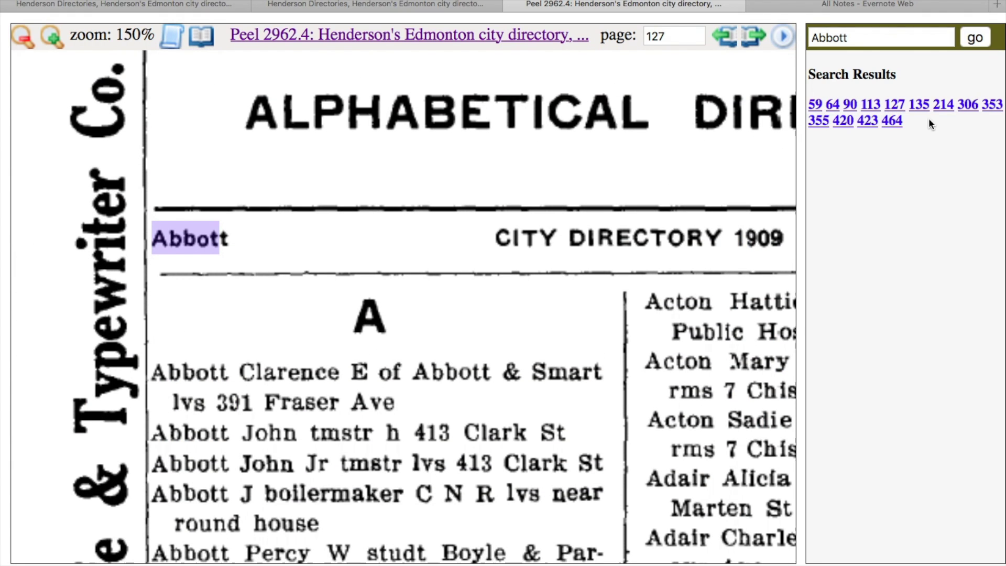
# Step: Open the Abbott search result on page 135 and save the page image with the highlighted Abbott & Smart driver entry to Evernote
pyautogui.click(918, 106)
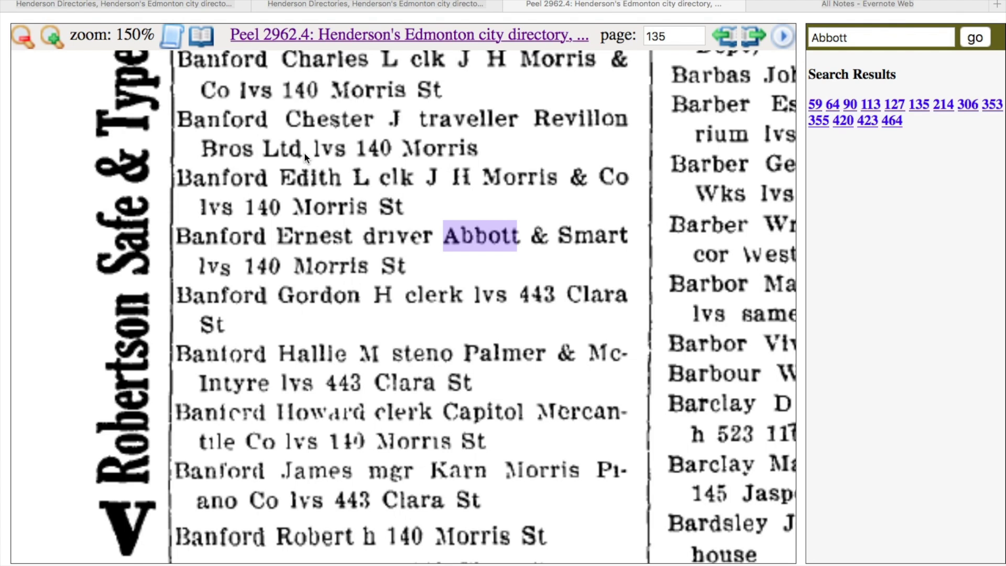
pyautogui.scroll(3, 304, 152)
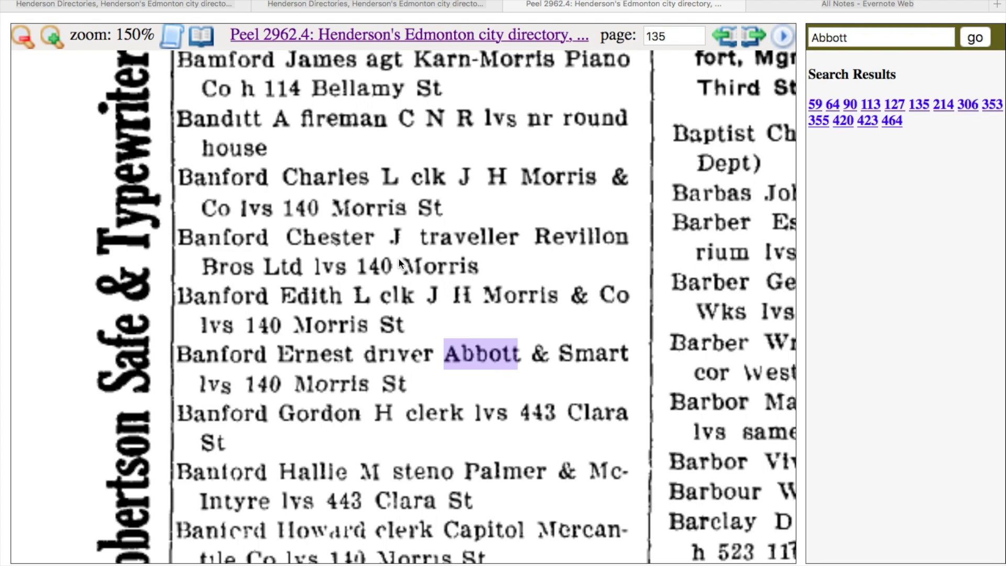
pyautogui.rightClick(392, 324)
pyautogui.click(508, 500)
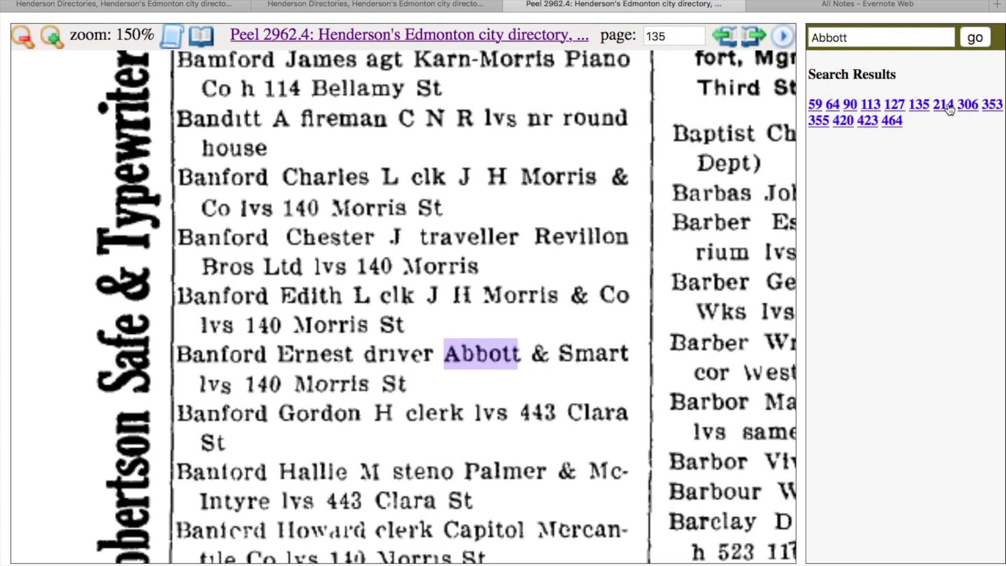
# Step: Open the Abbott search result on page 214 and find the highlighted Abbott & Smart bookkeeper entry
pyautogui.click(947, 105)
pyautogui.scroll(-8, 490, 286)
pyautogui.scroll(-7, 488, 285)
pyautogui.hscroll(9, 488, 285)
pyautogui.scroll(5, 488, 286)
pyautogui.scroll(8, 489, 285)
pyautogui.scroll(-19, 489, 284)
pyautogui.scroll(-3, 489, 281)
pyautogui.hscroll(-10, 488, 281)
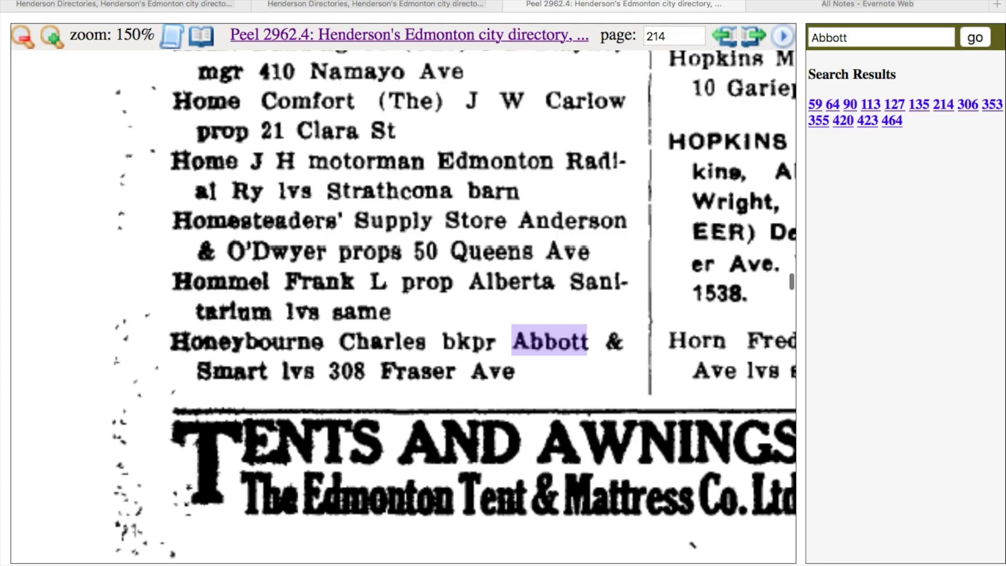
# Step: Review the page 214 listings around the highlighted bookkeeper entry and save the page image to Evernote
pyautogui.scroll(10, 658, 238)
pyautogui.hscroll(7, 658, 239)
pyautogui.scroll(8, 659, 242)
pyautogui.hscroll(-3, 658, 242)
pyautogui.hscroll(-3, 658, 242)
pyautogui.scroll(-8, 659, 242)
pyautogui.hscroll(-4, 659, 242)
pyautogui.scroll(-12, 656, 238)
pyautogui.hscroll(-3, 657, 238)
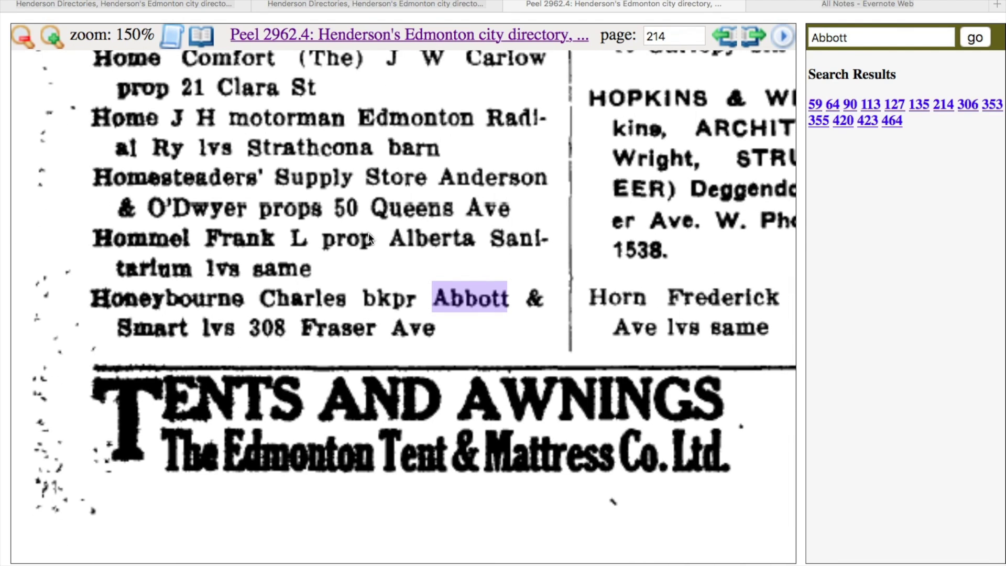
pyautogui.rightClick(440, 242)
pyautogui.click(560, 413)
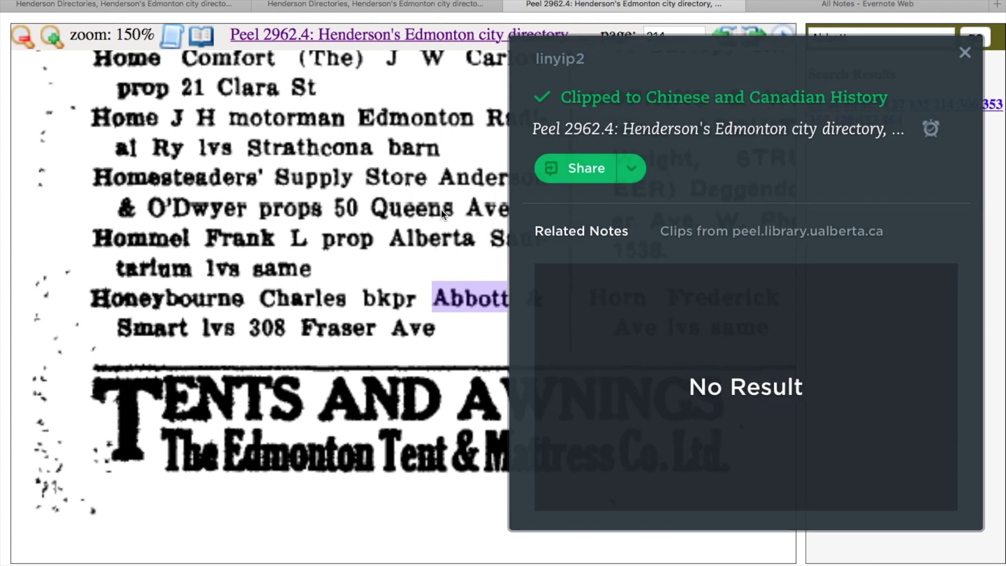
pyautogui.click(442, 209)
# Step: Open the Abbott search result on page 306 and find the highlighted Abbott & Smart clerk entry
pyautogui.click(968, 106)
pyautogui.scroll(-15, 495, 246)
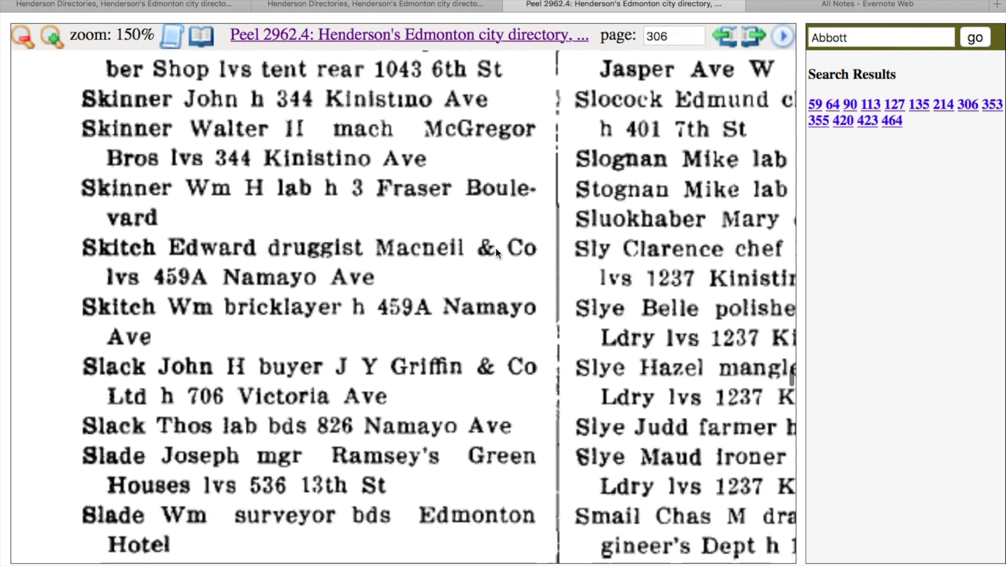
pyautogui.hscroll(5, 496, 253)
pyautogui.scroll(-5, 495, 254)
pyautogui.scroll(3, 495, 253)
pyautogui.hscroll(-3, 495, 253)
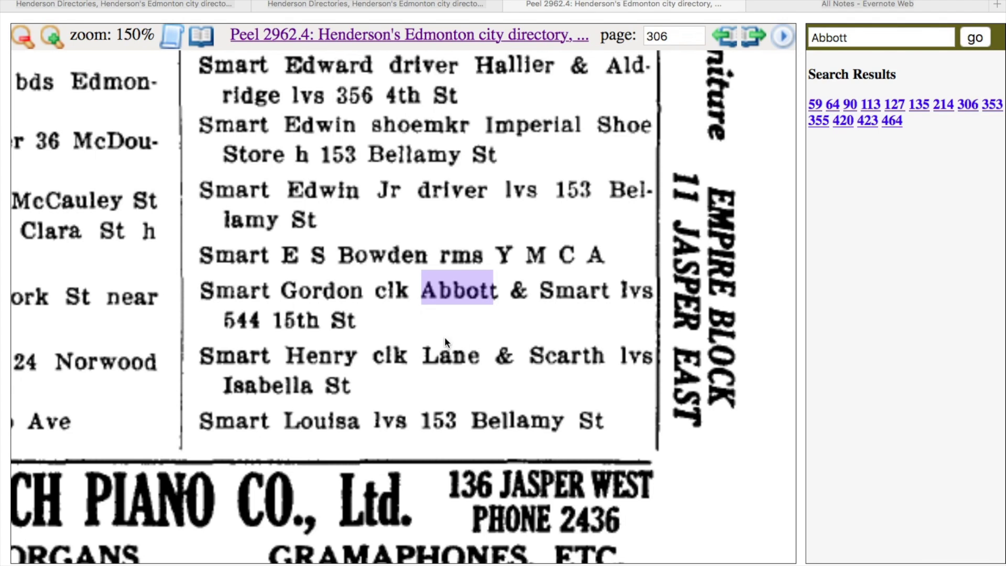
# Step: Review the Smart listings around the highlighted clerk entry and save the page 306 image to Evernote
pyautogui.scroll(3, 352, 350)
pyautogui.hscroll(-2, 352, 350)
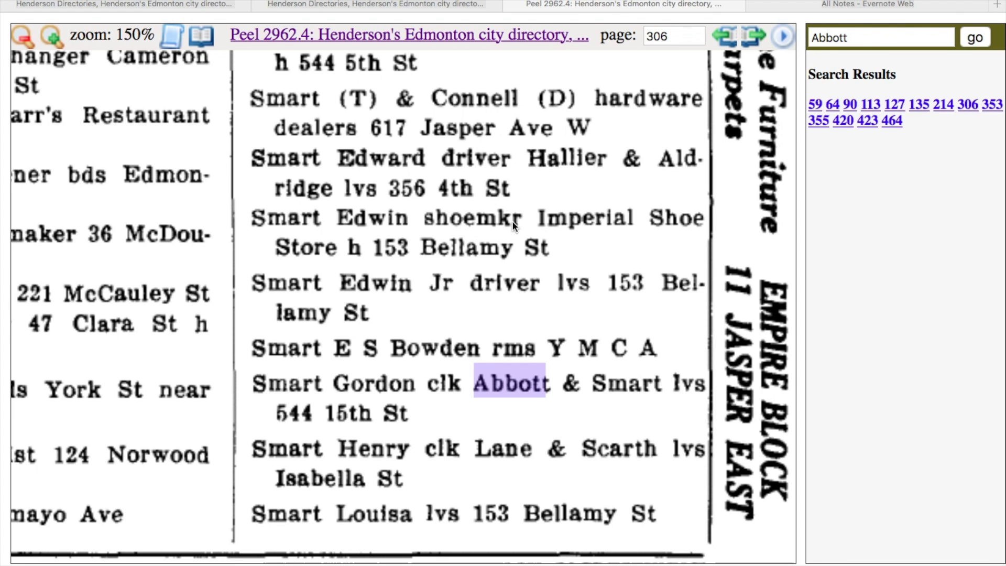
pyautogui.scroll(3, 511, 221)
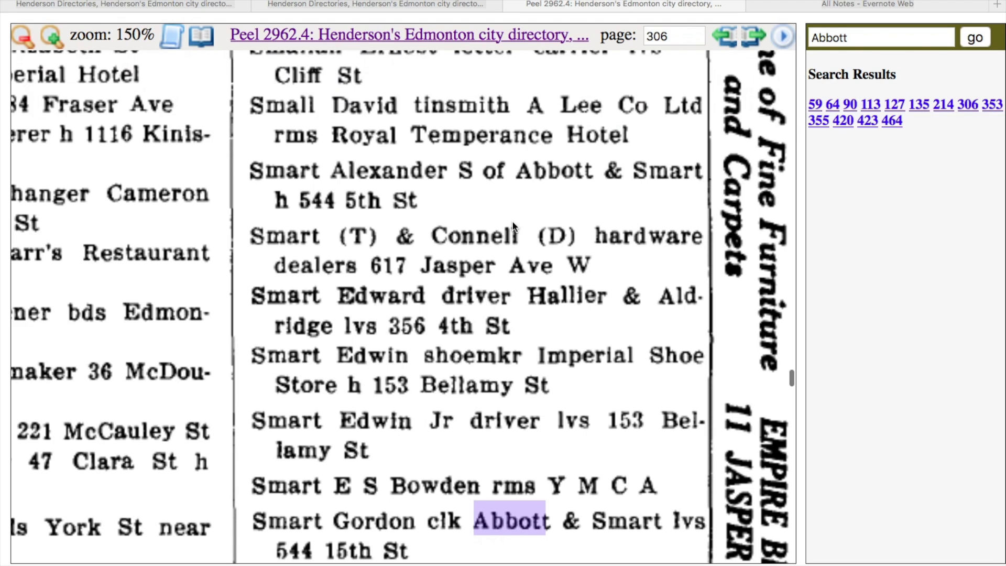
pyautogui.hscroll(1, 513, 223)
pyautogui.scroll(1, 513, 222)
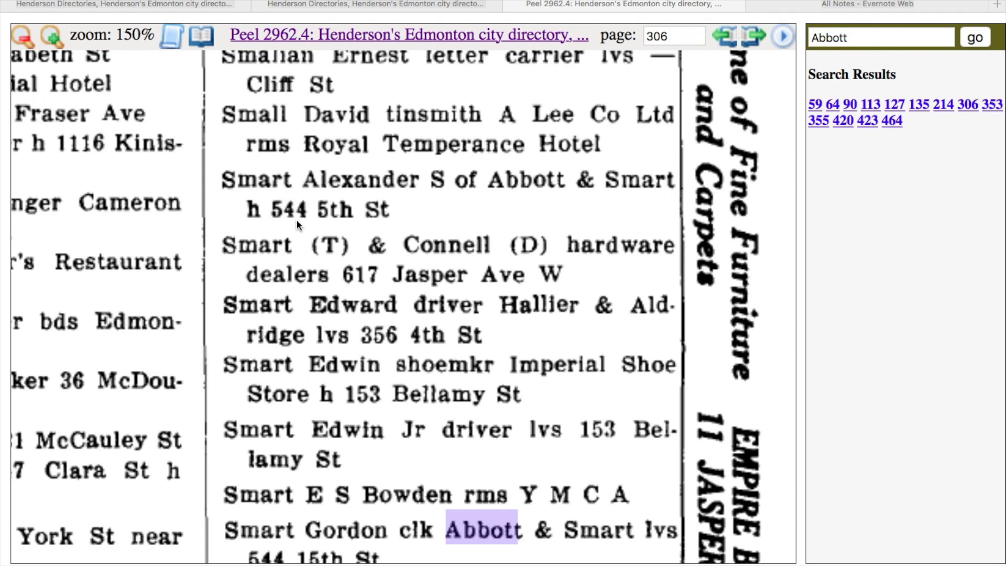
pyautogui.scroll(-3, 297, 220)
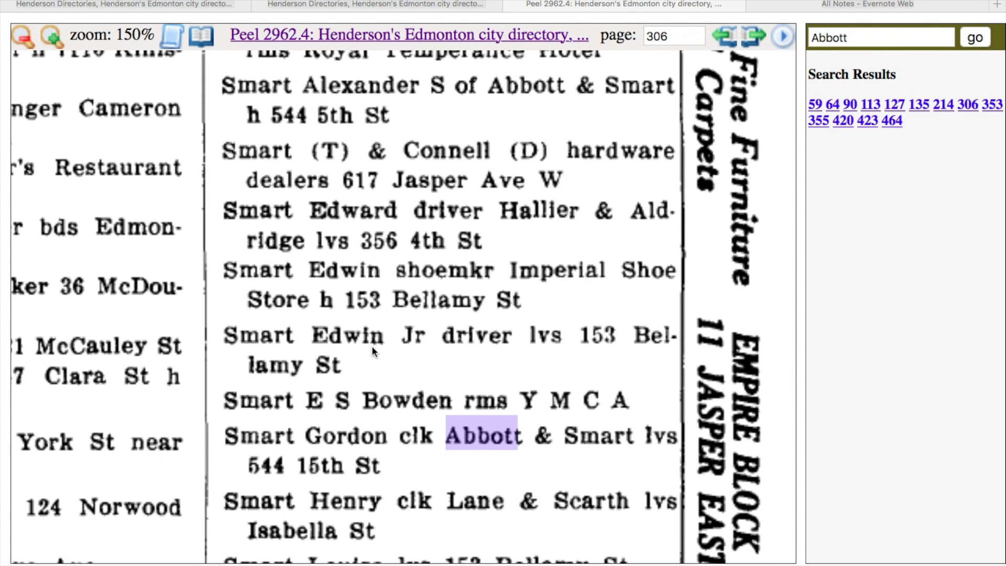
pyautogui.scroll(-1, 444, 400)
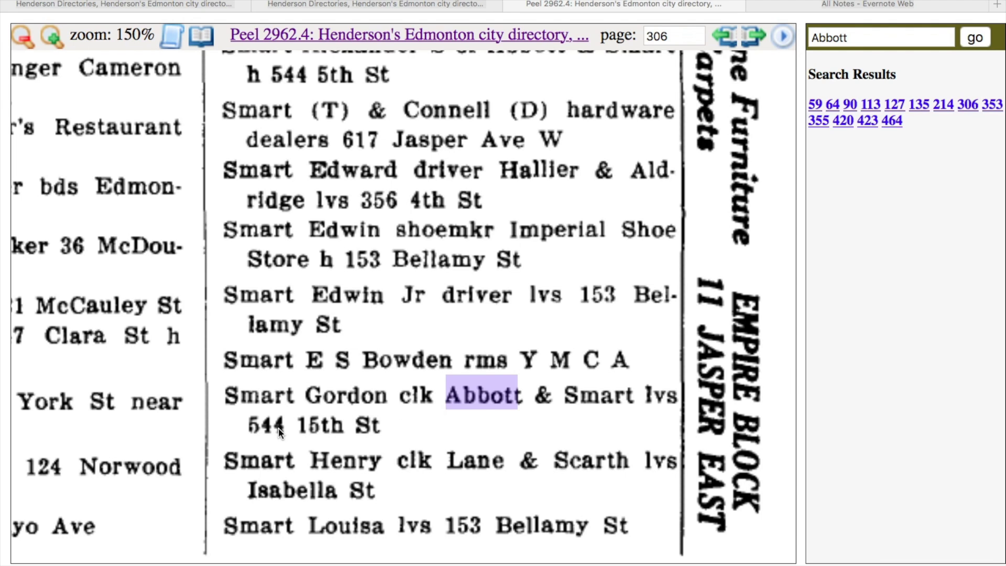
pyautogui.scroll(-6, 278, 427)
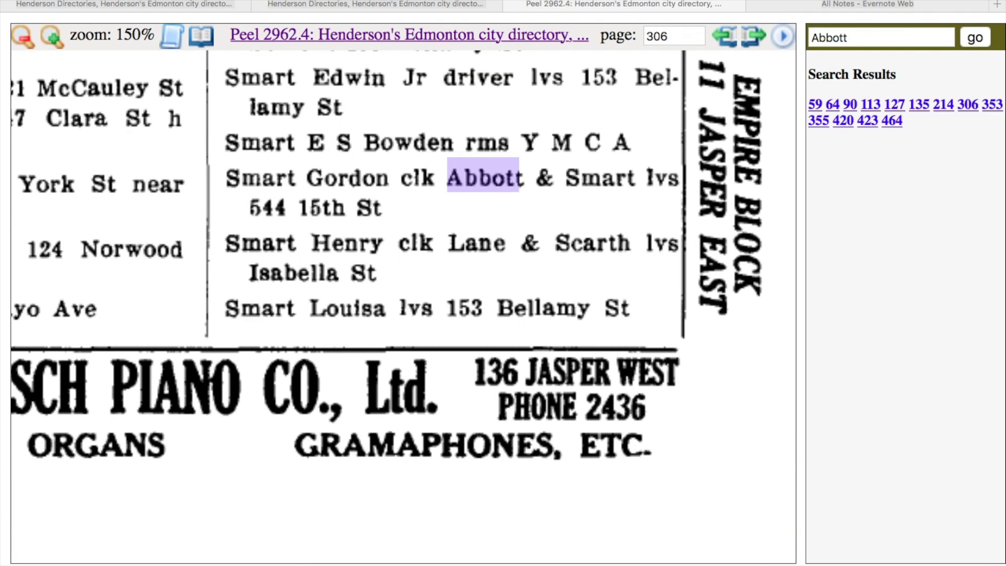
pyautogui.rightClick(400, 354)
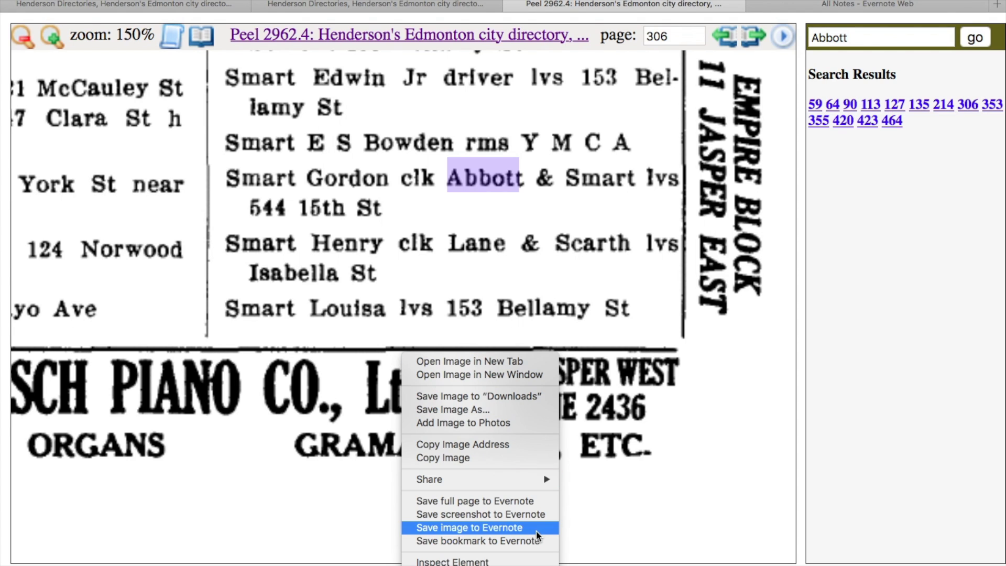
pyautogui.click(539, 527)
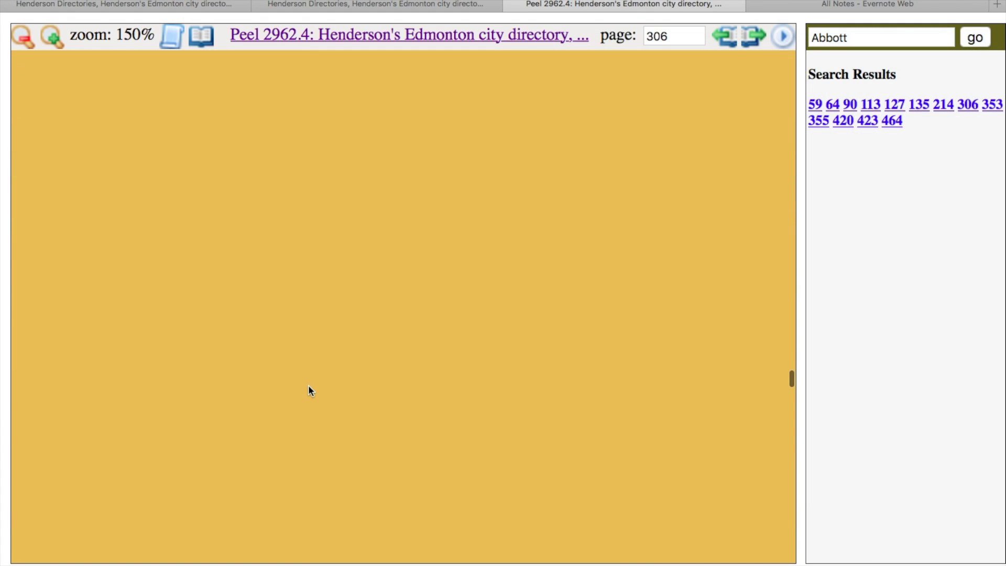
# Step: Continue to the remaining Smart listings on page 307 and save that page image to Evernote
pyautogui.hscroll(-6, 308, 385)
pyautogui.scroll(7, 309, 384)
pyautogui.scroll(-2, 308, 385)
pyautogui.scroll(-5, 308, 390)
pyautogui.scroll(6, 306, 377)
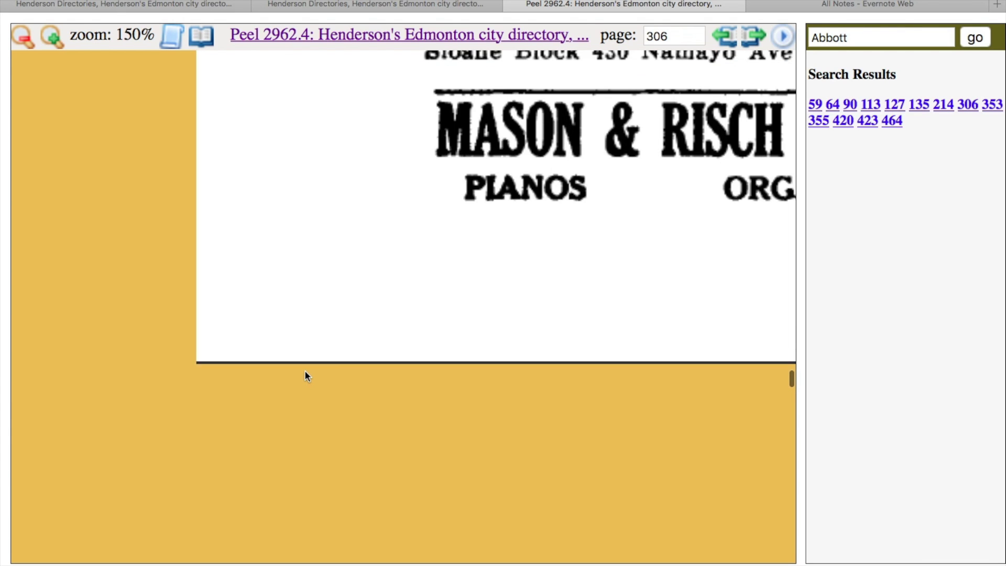
pyautogui.hscroll(5, 307, 377)
pyautogui.scroll(-2, 306, 376)
pyautogui.scroll(-10, 306, 376)
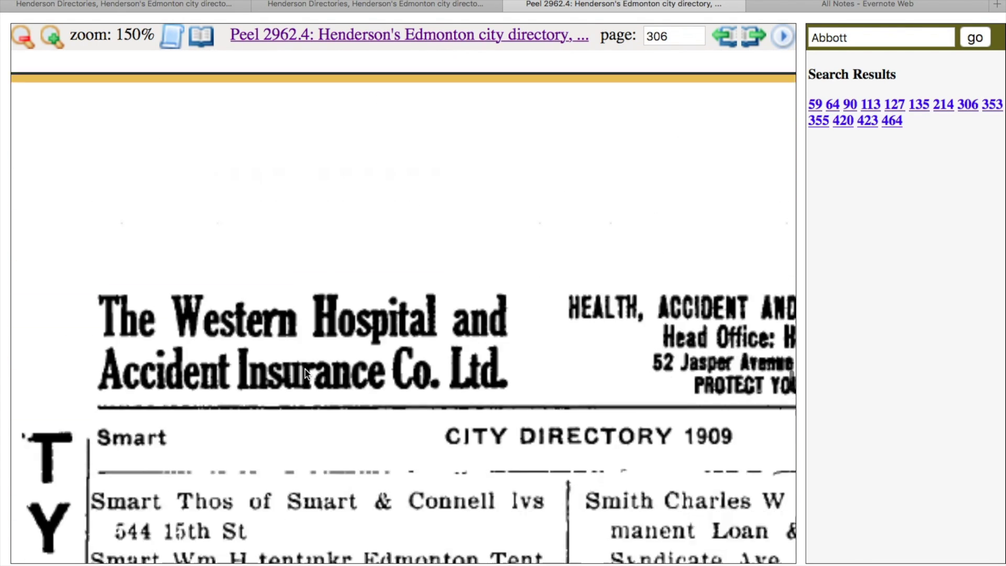
pyautogui.hscroll(-3, 306, 374)
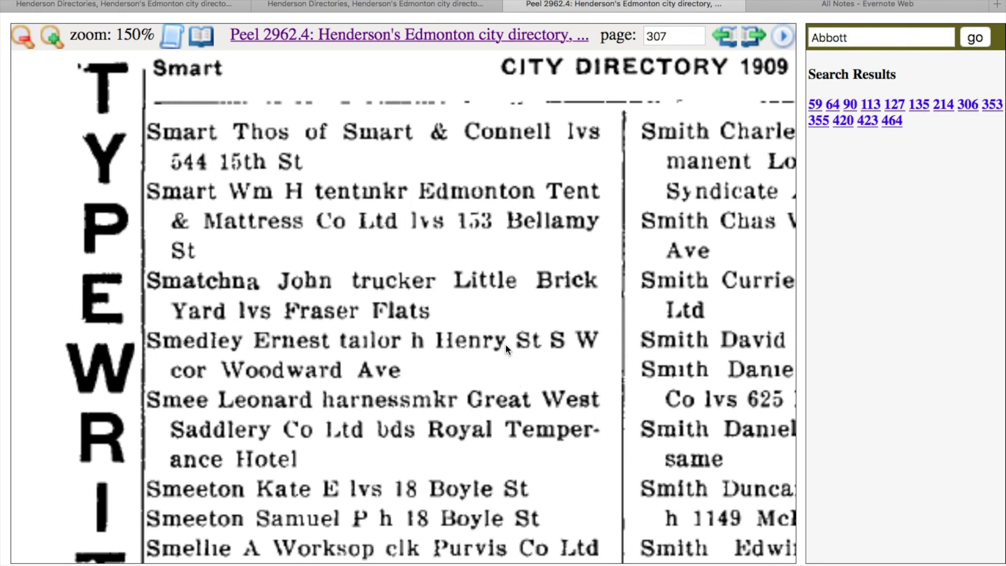
pyautogui.rightClick(533, 403)
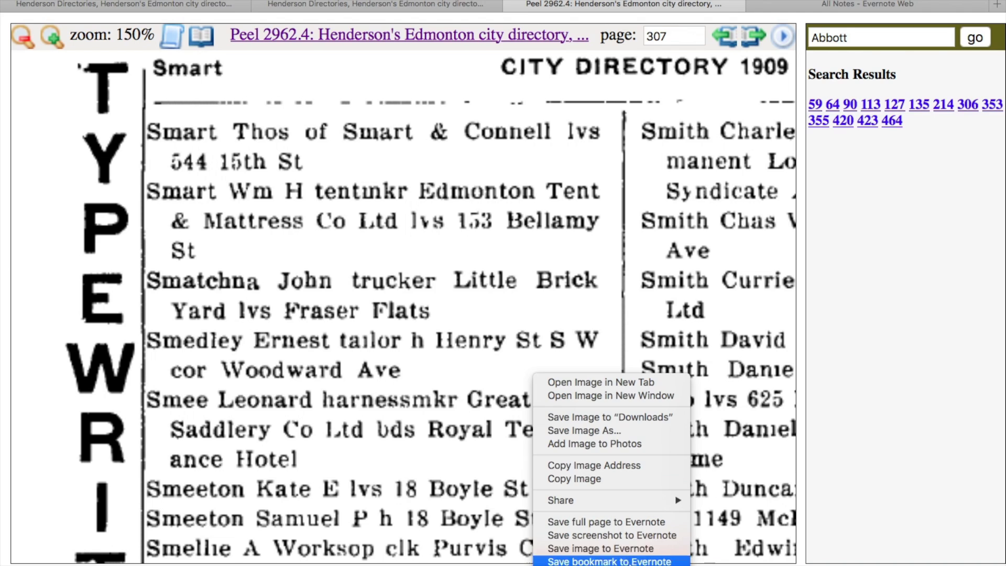
pyautogui.click(623, 549)
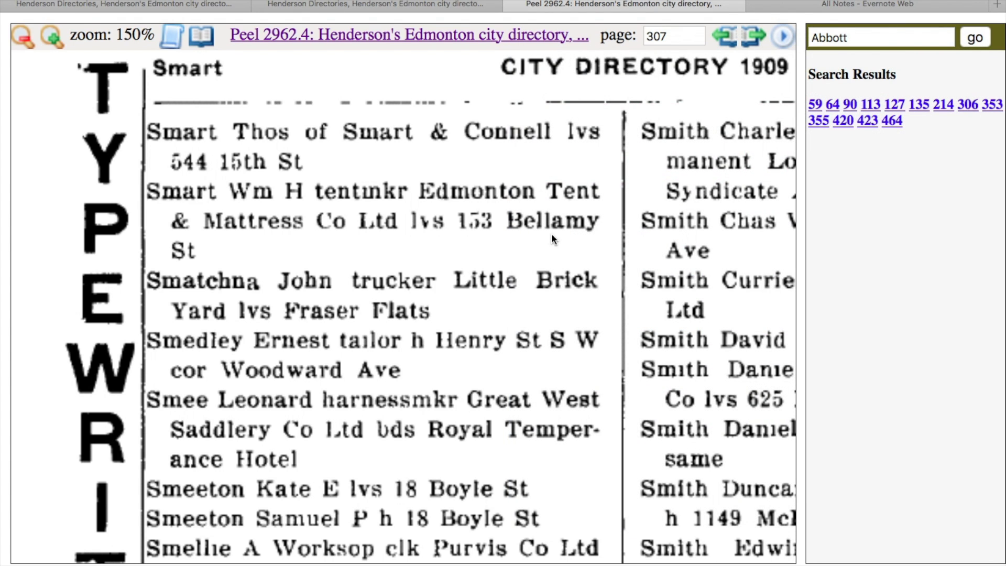
# Step: Open the Abbott search result on page 353 and save the Flour & Feed—Retail page image to Evernote
pyautogui.click(992, 105)
pyautogui.scroll(-4, 403, 291)
pyautogui.hscroll(8, 403, 292)
pyautogui.hscroll(2, 403, 291)
pyautogui.scroll(-1, 402, 291)
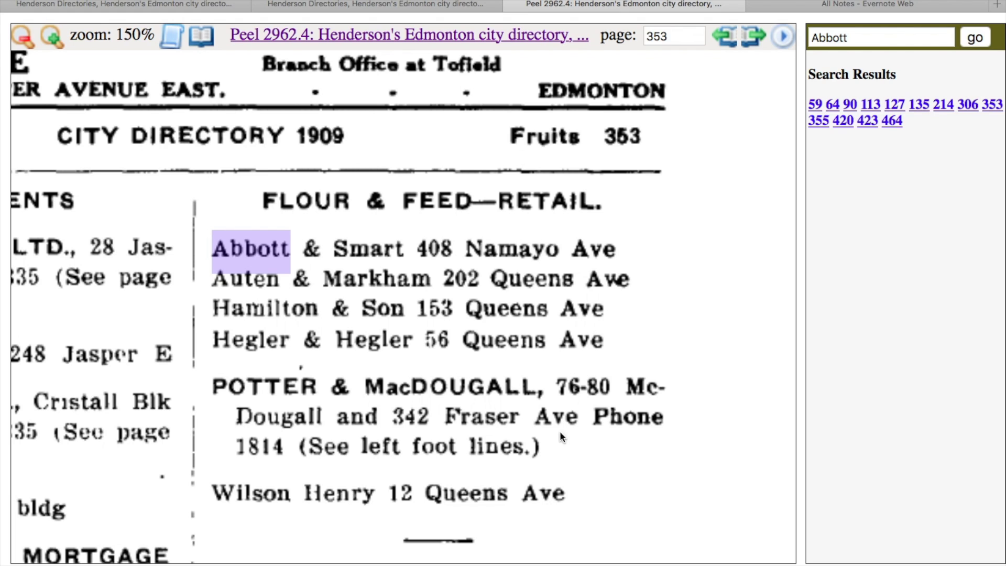
pyautogui.rightClick(457, 353)
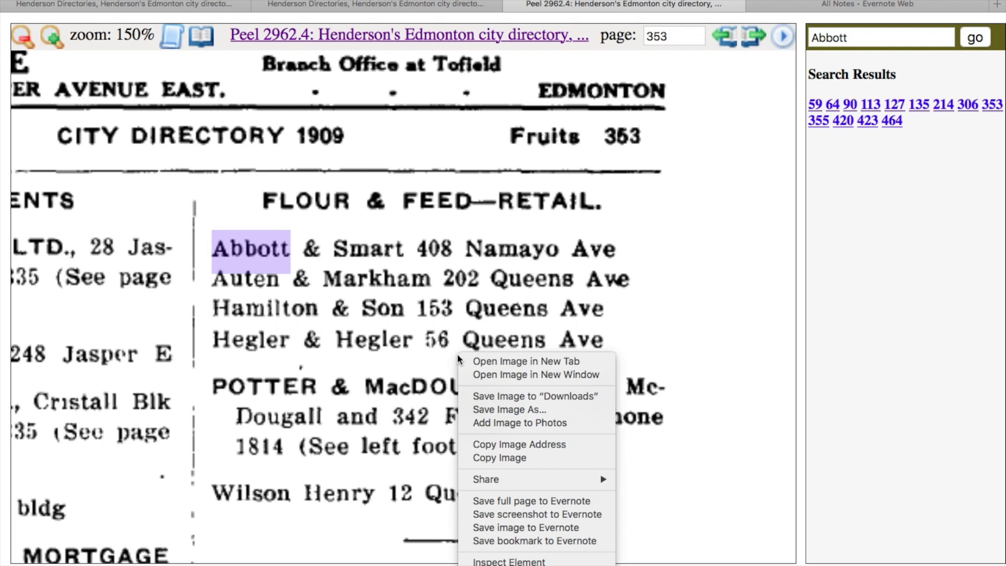
pyautogui.click(568, 528)
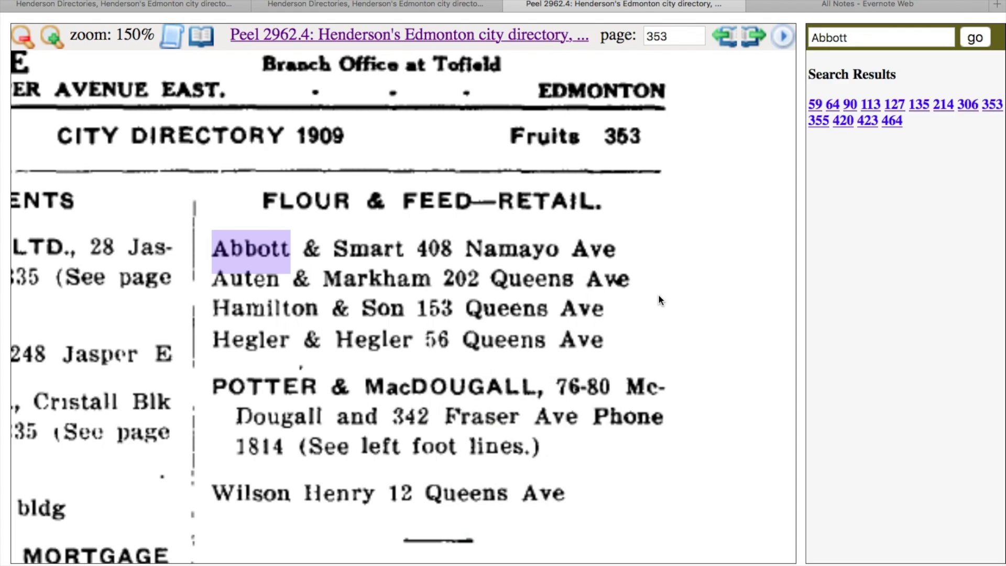
pyautogui.click(368, 382)
# Step: Open the Abbott search result on page 355 and save the Grocers—Retail page image to Evernote
pyautogui.click(820, 124)
pyautogui.scroll(-5, 435, 296)
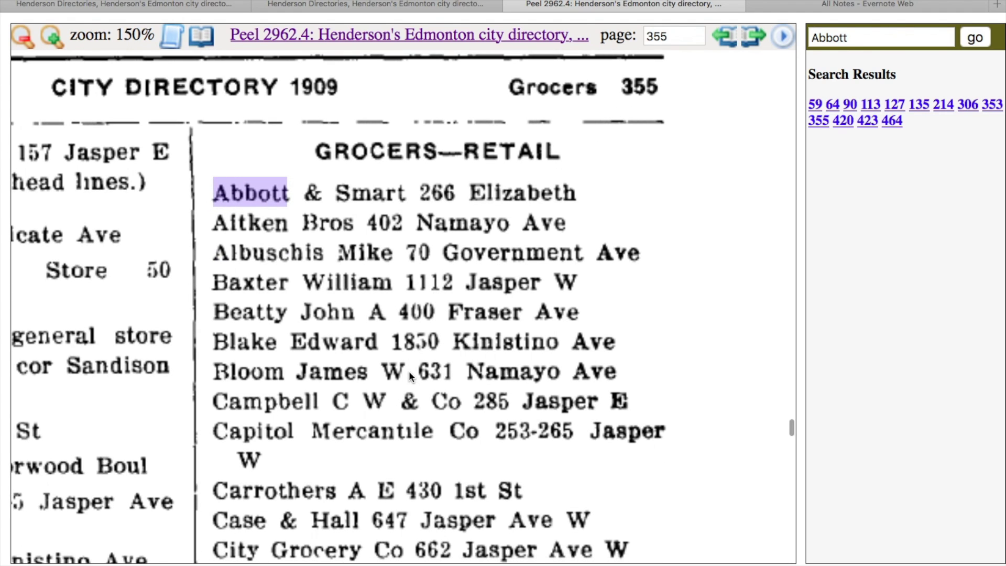
pyautogui.rightClick(409, 371)
pyautogui.moveTo(492, 498)
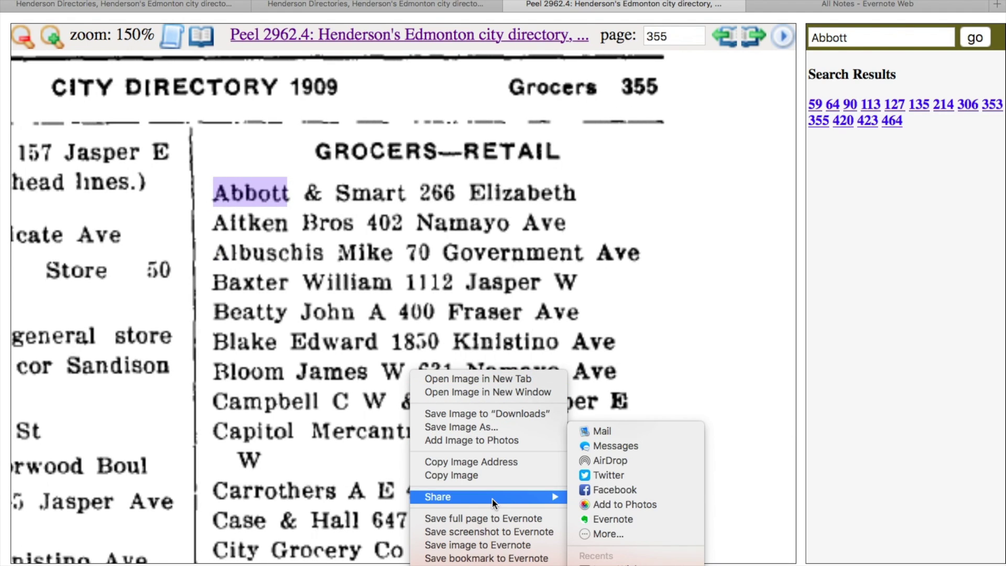
pyautogui.click(498, 546)
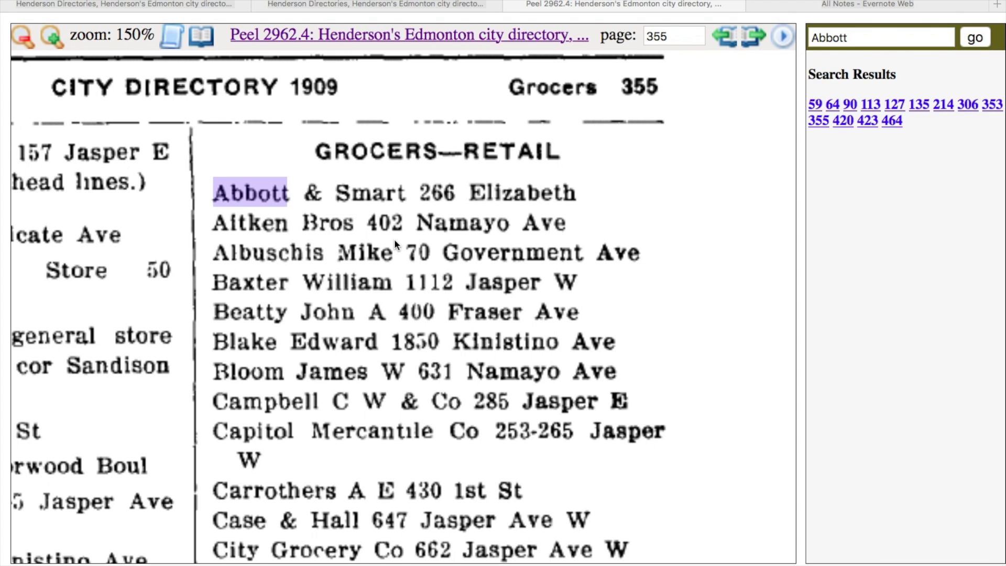
# Step: Check the 1909 Abbott listings note in Evernote Web, and save the directory's page 355 image to Evernote again
pyautogui.click(858, 3)
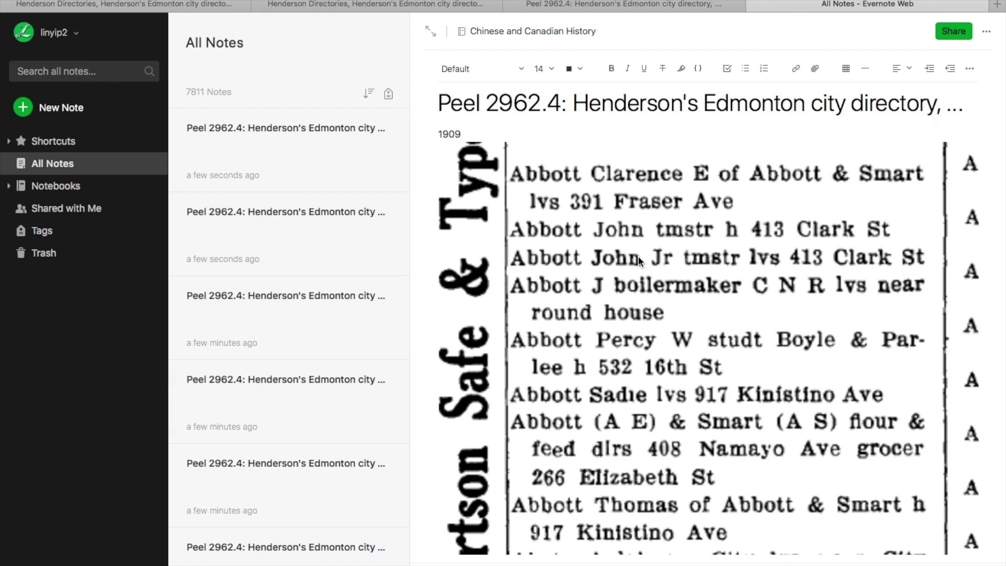
pyautogui.scroll(-2, 637, 255)
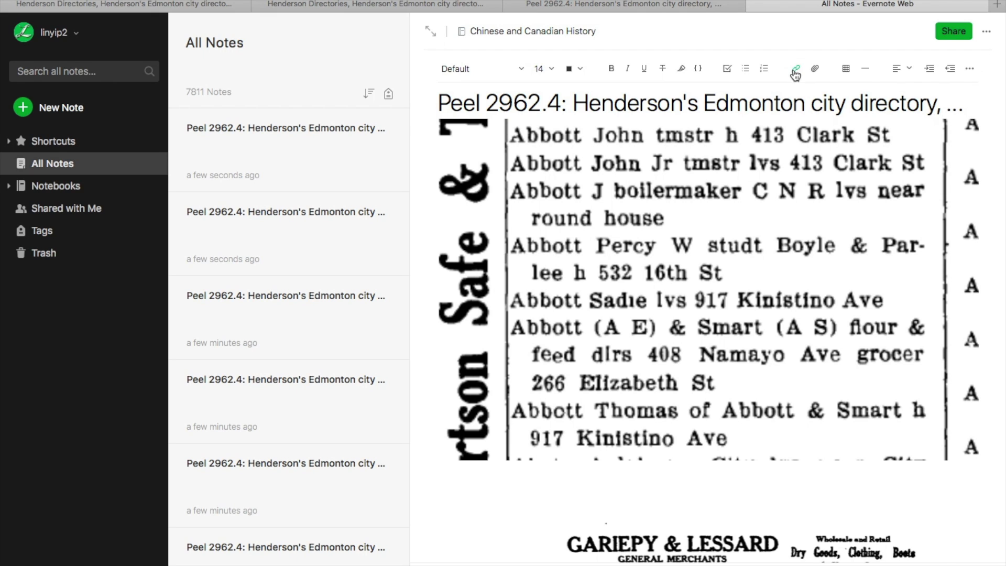
pyautogui.click(687, 3)
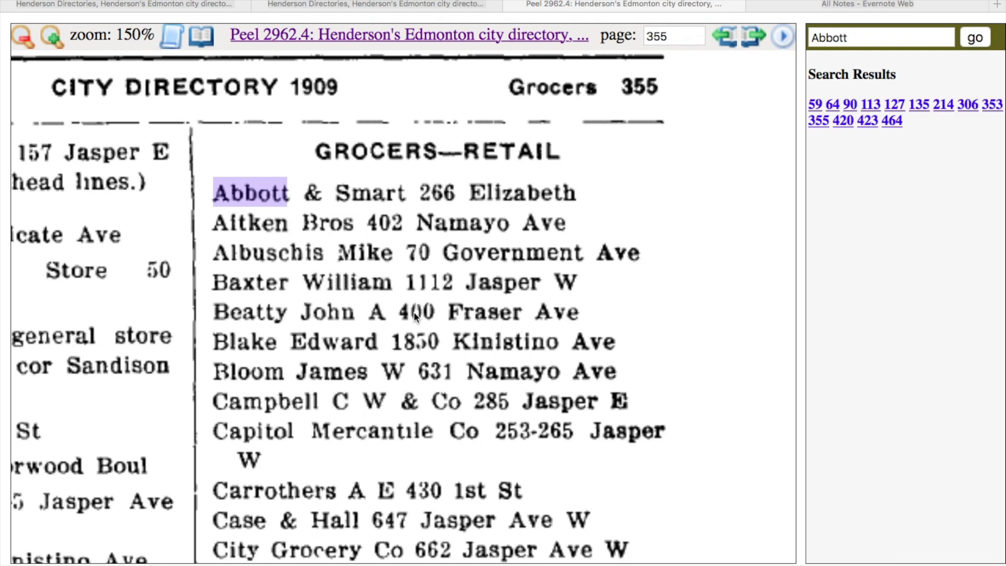
pyautogui.rightClick(458, 385)
pyautogui.click(564, 557)
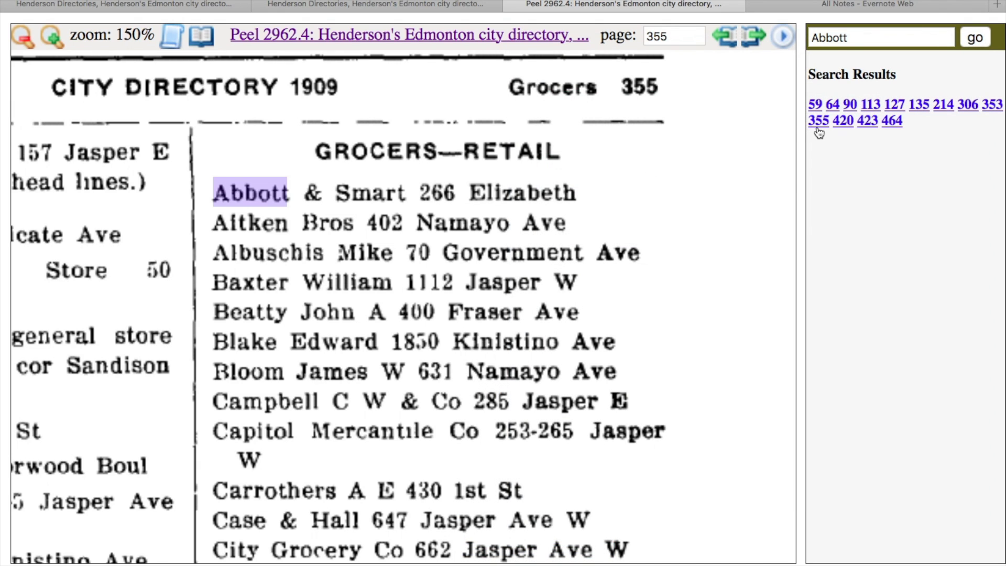
# Step: Open the Abbott search result on page 420 and save the Whyte Avenue (West) page image to Evernote
pyautogui.click(842, 125)
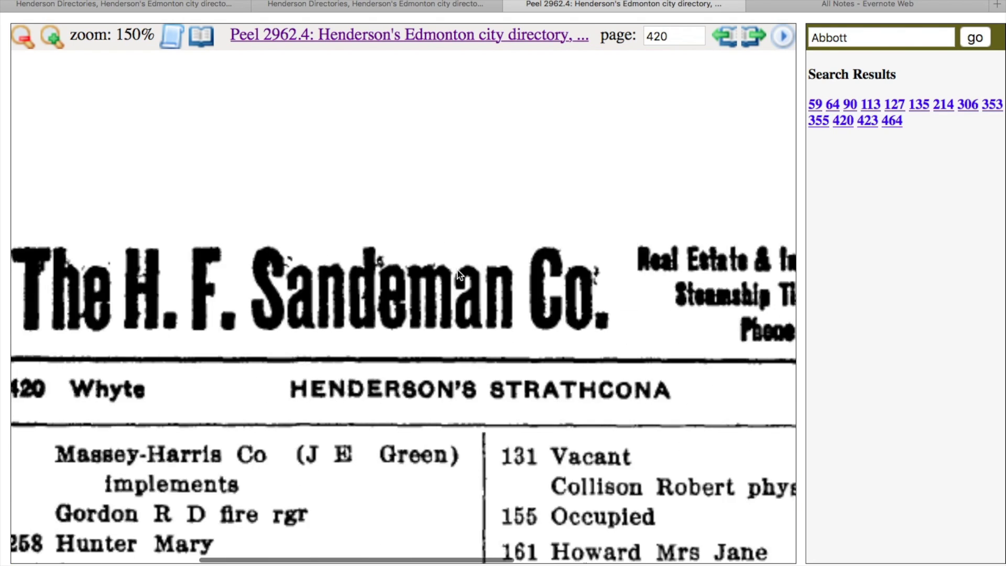
pyautogui.scroll(-15, 458, 274)
pyautogui.scroll(-6, 457, 269)
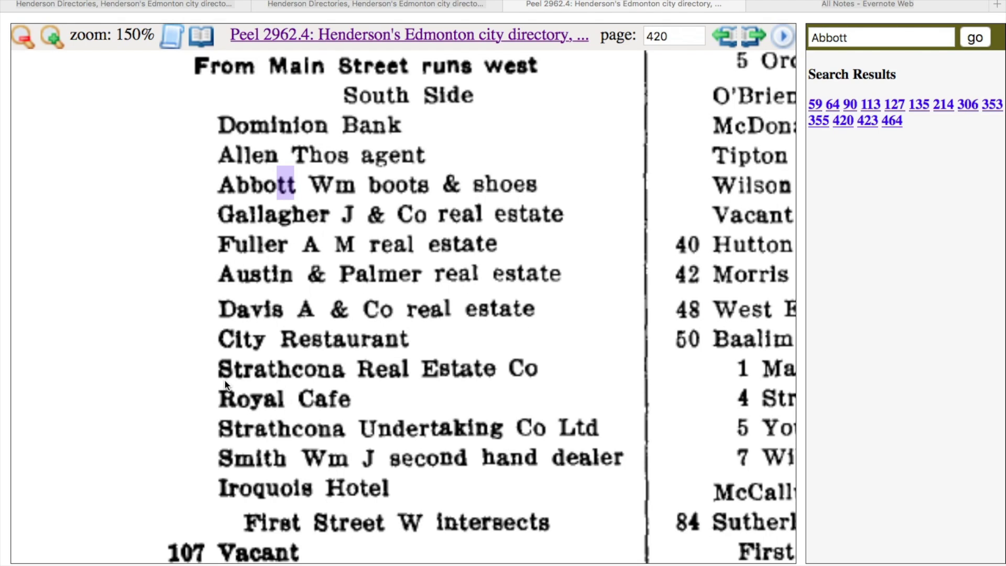
pyautogui.scroll(2, 467, 196)
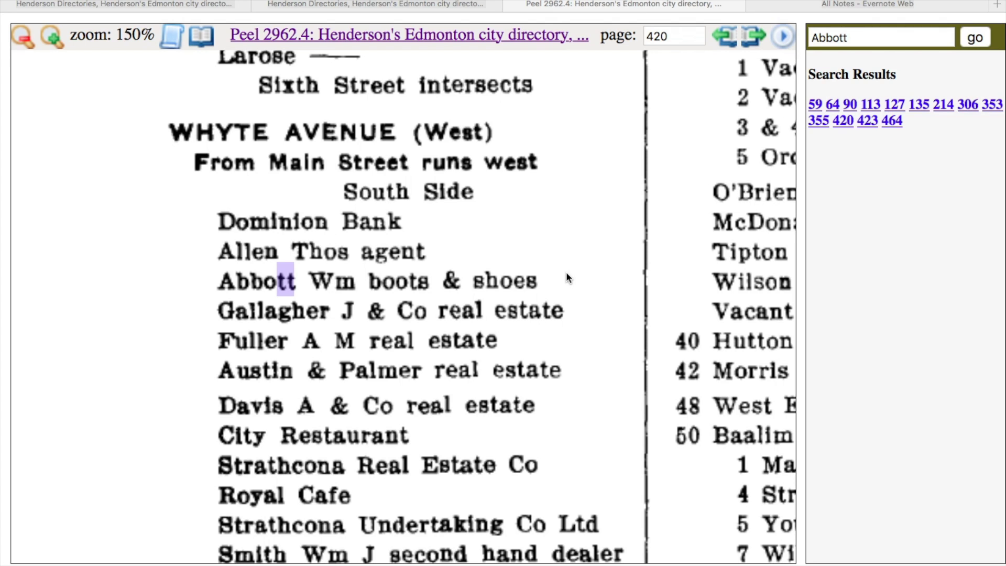
pyautogui.rightClick(561, 361)
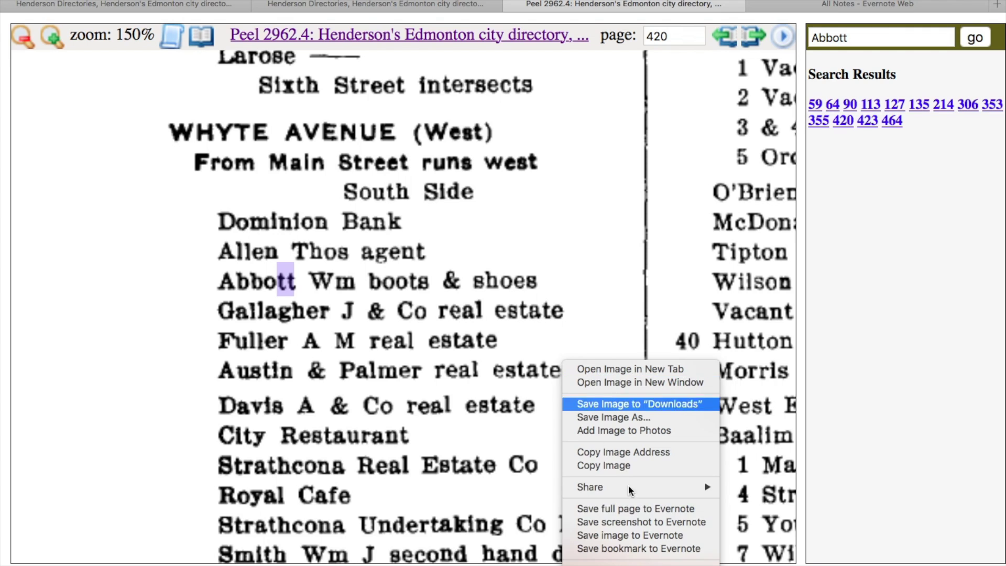
pyautogui.click(676, 535)
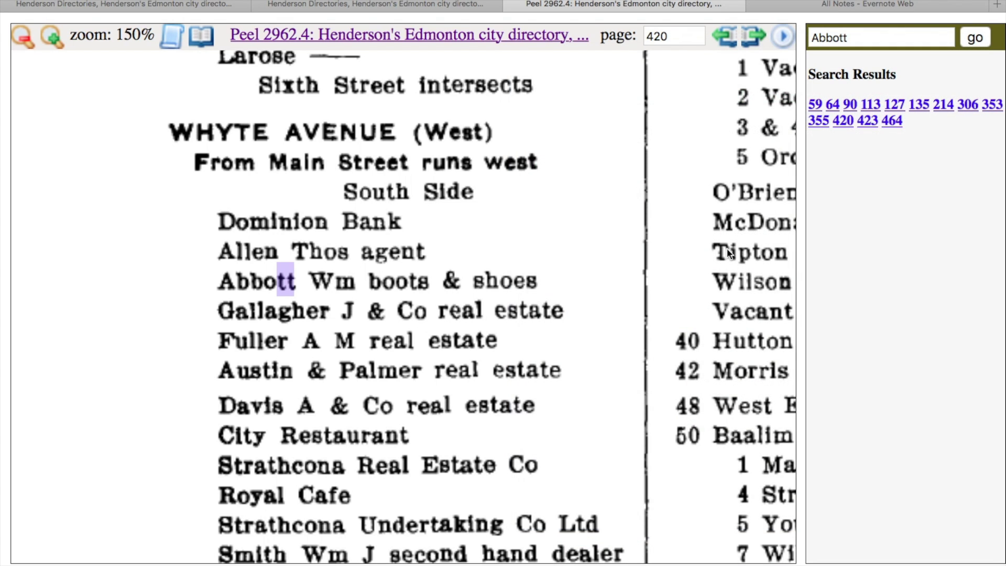
# Step: Open the Abbott search result on page 423 and save that alphabetical listings page image to Evernote
pyautogui.click(868, 122)
pyautogui.scroll(-5, 488, 237)
pyautogui.scroll(2, 489, 237)
pyautogui.hscroll(3, 489, 238)
pyautogui.scroll(4, 488, 238)
pyautogui.scroll(-2, 489, 238)
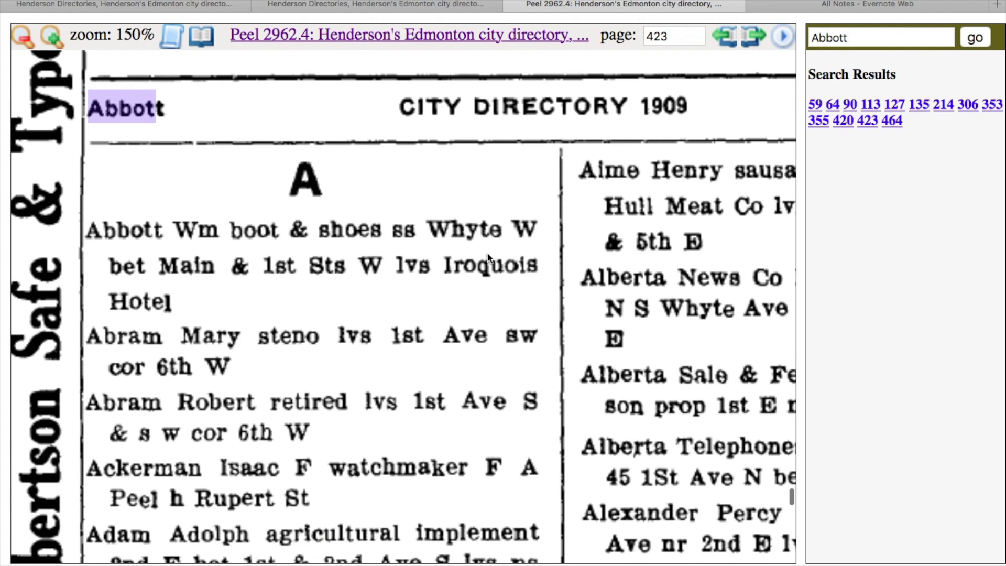
pyautogui.rightClick(484, 287)
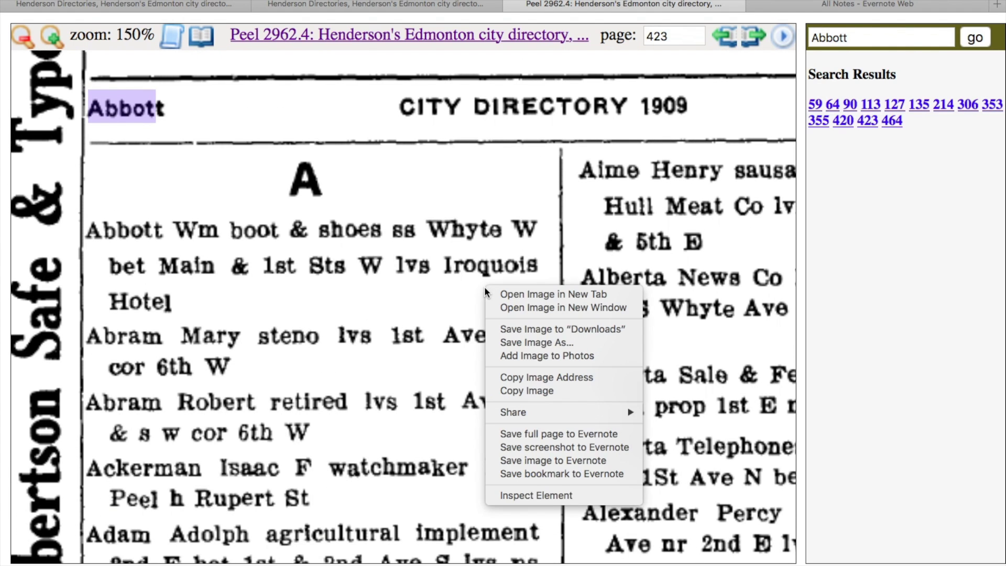
pyautogui.click(602, 459)
pyautogui.click(400, 289)
# Step: Open the Abbott search result on page 464 and save the Boots & Shoes—Retail page image to Evernote
pyautogui.click(893, 121)
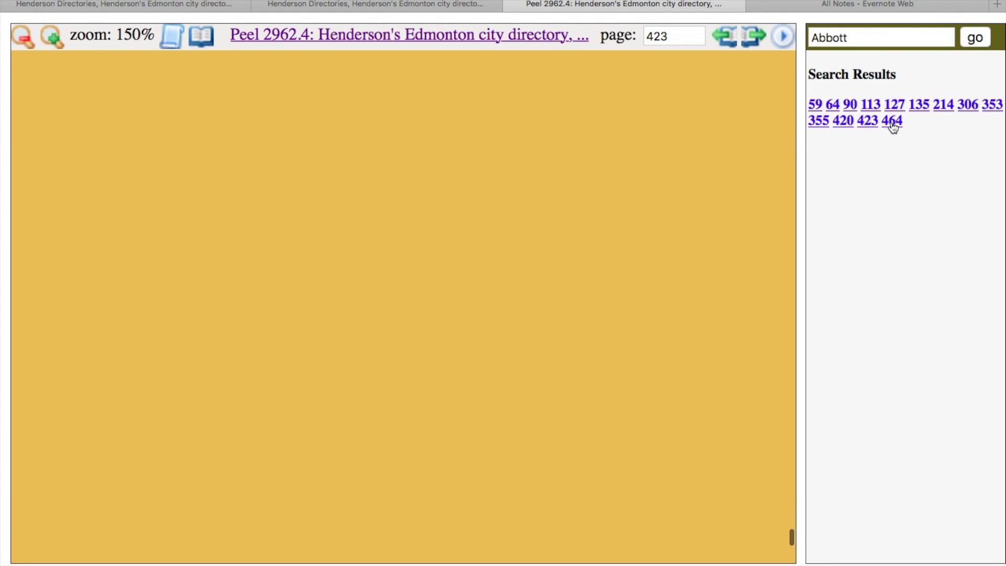
pyautogui.scroll(-10, 434, 278)
pyautogui.hscroll(3, 434, 278)
pyautogui.scroll(-2, 434, 278)
pyautogui.hscroll(-5, 434, 278)
pyautogui.scroll(8, 434, 278)
pyautogui.scroll(-8, 434, 278)
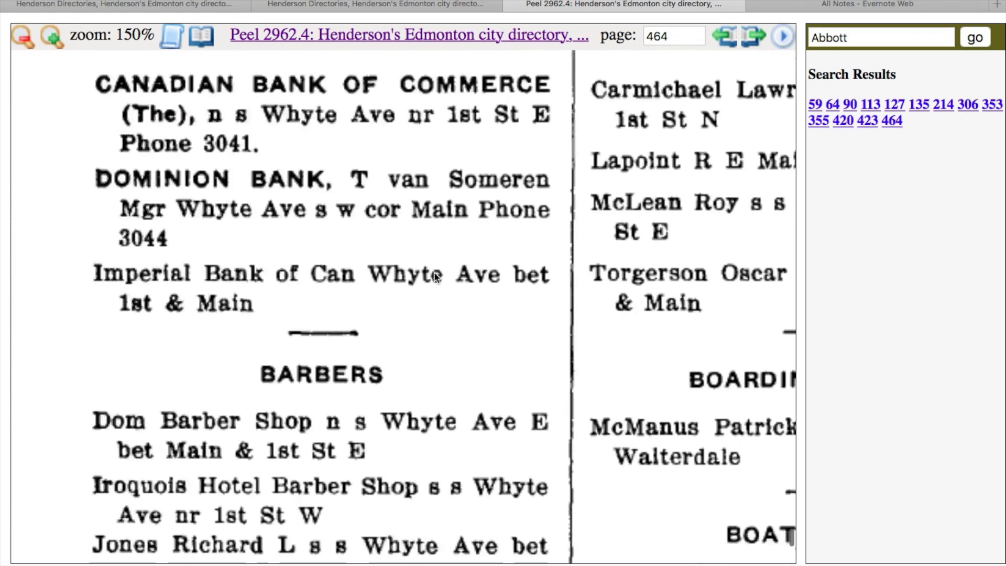
pyautogui.hscroll(5, 434, 278)
pyautogui.scroll(-3, 434, 272)
pyautogui.hscroll(1, 434, 271)
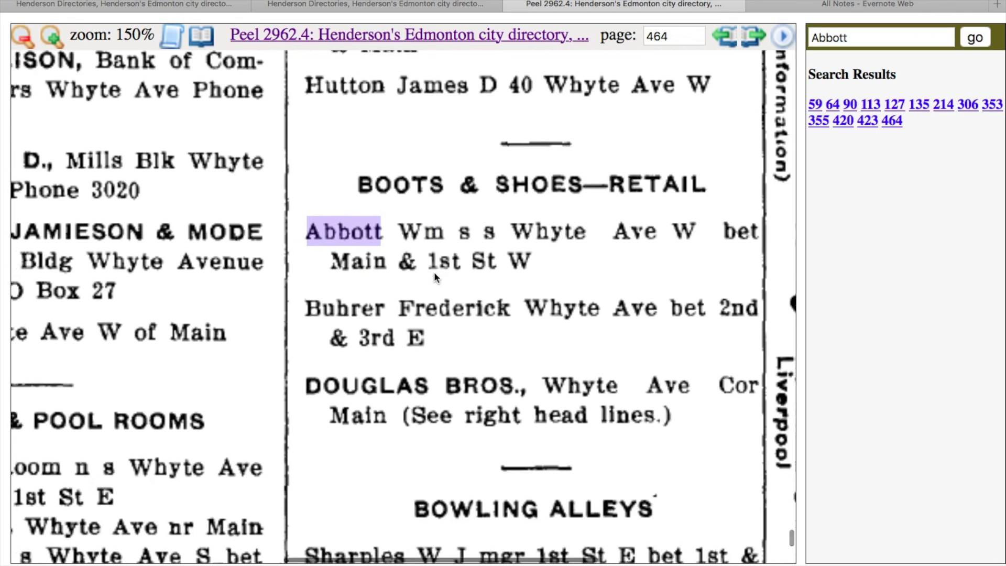
pyautogui.rightClick(423, 369)
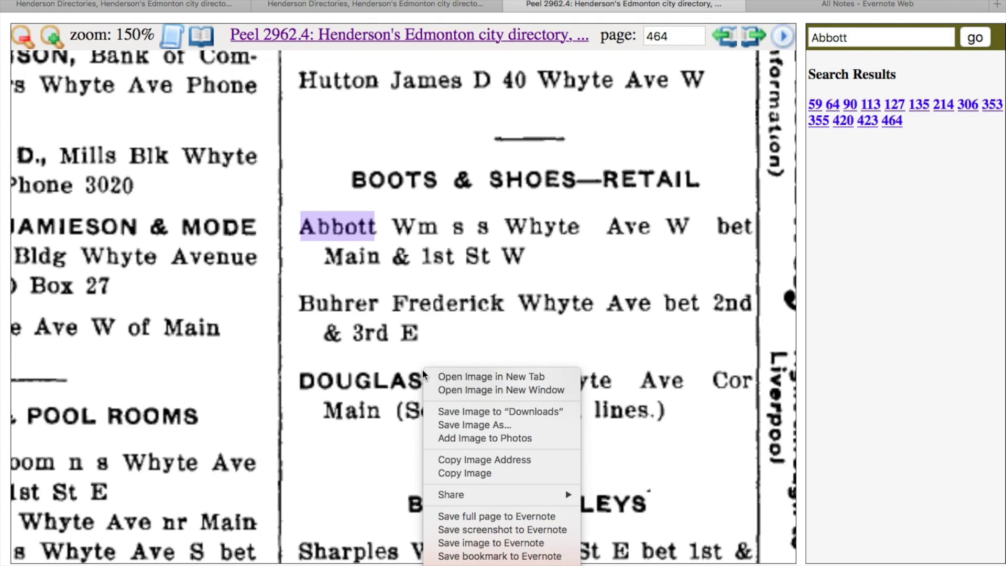
pyautogui.click(514, 545)
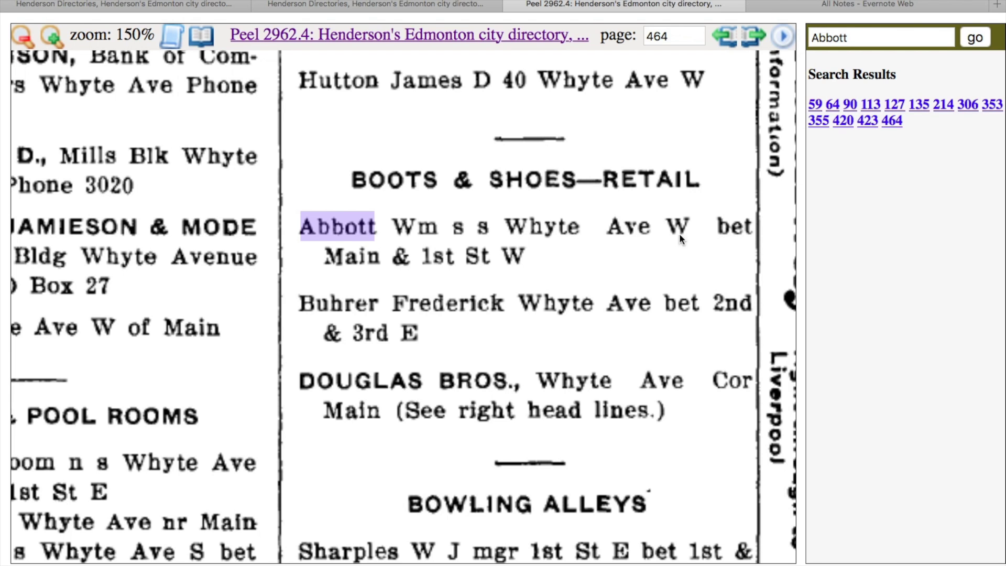
# Step: Switch to Evernote Web and open the 1908 Hendersons note to review its Abbott listings
pyautogui.click(925, 2)
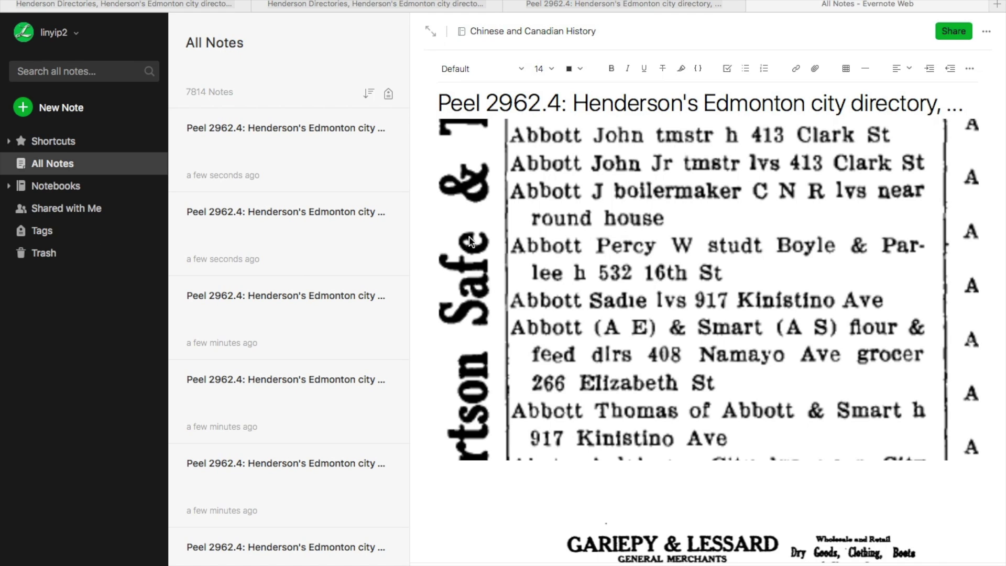
pyautogui.scroll(-10, 258, 295)
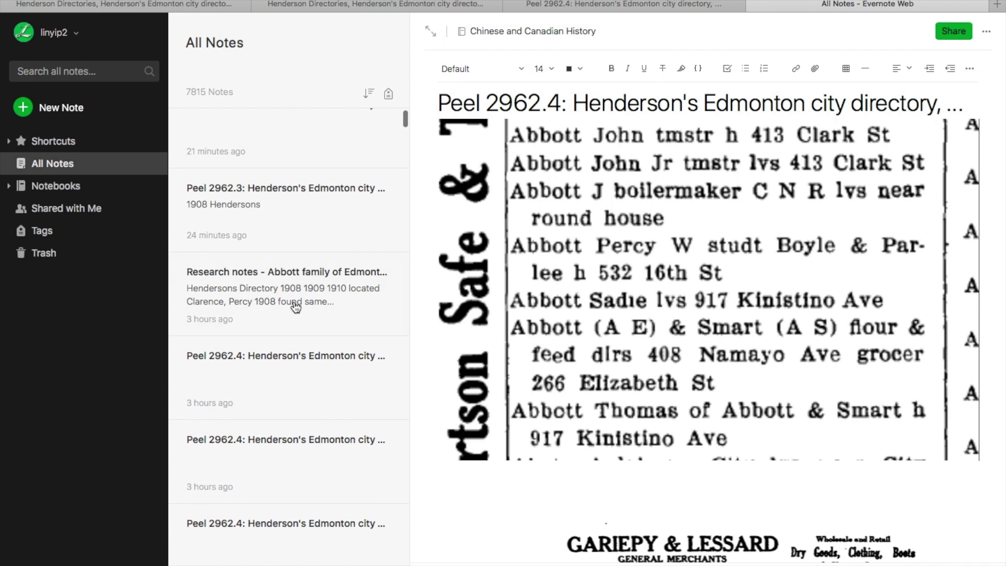
pyautogui.click(344, 250)
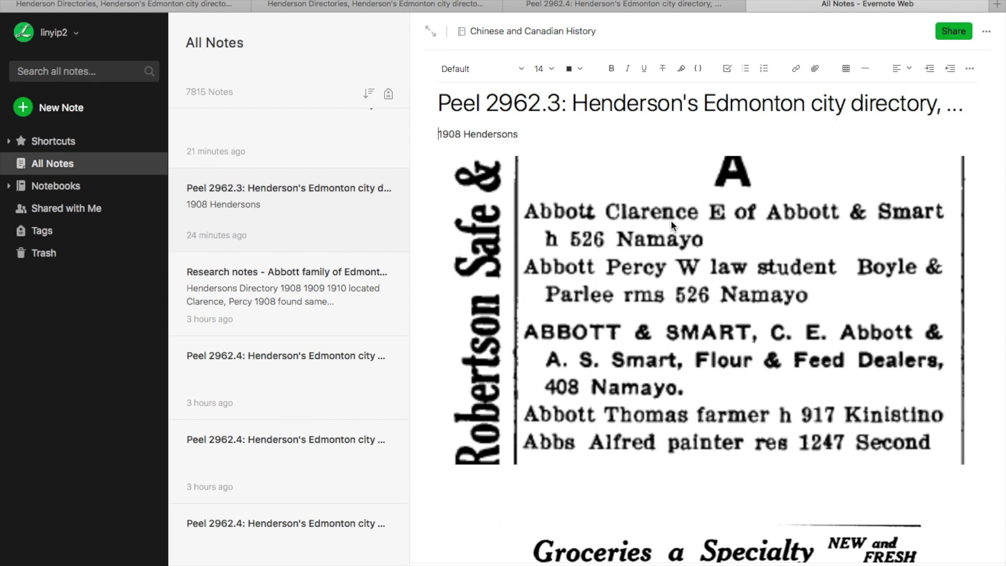
# Step: Close the 1909 flipbook and open Henderson's Directories from the Featured Collections of Peel's Prairie Provinces
pyautogui.click(629, 5)
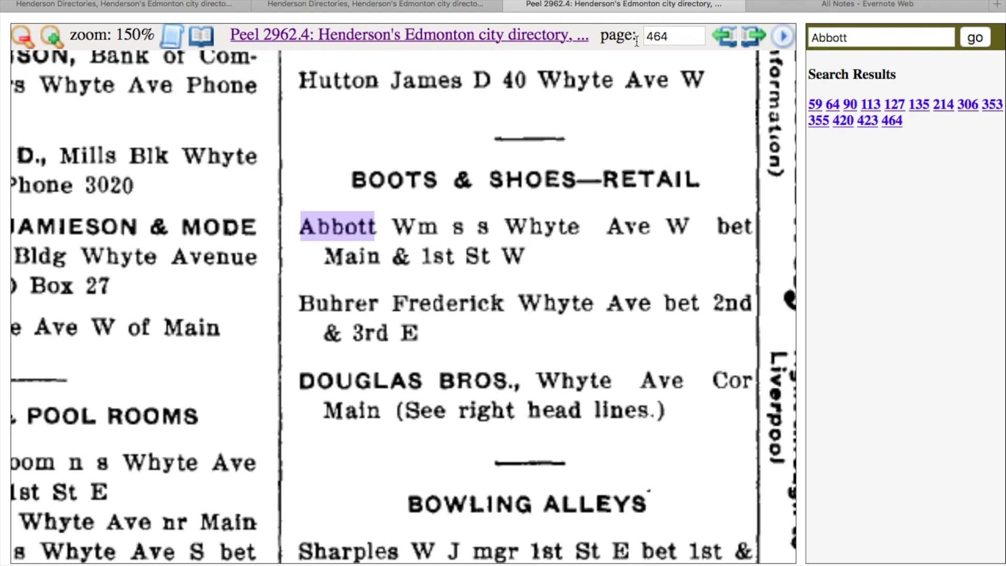
pyautogui.click(511, 4)
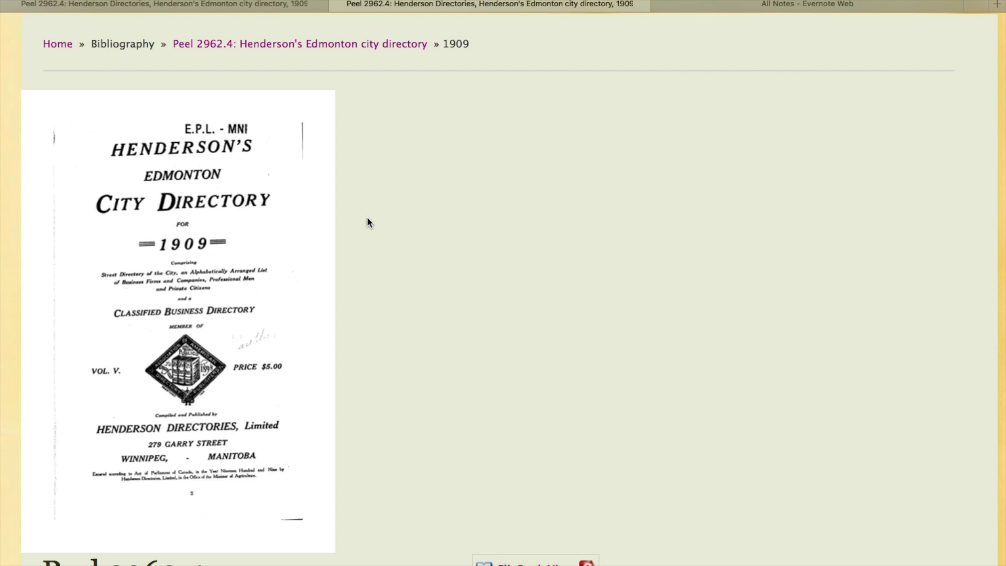
pyautogui.click(288, 8)
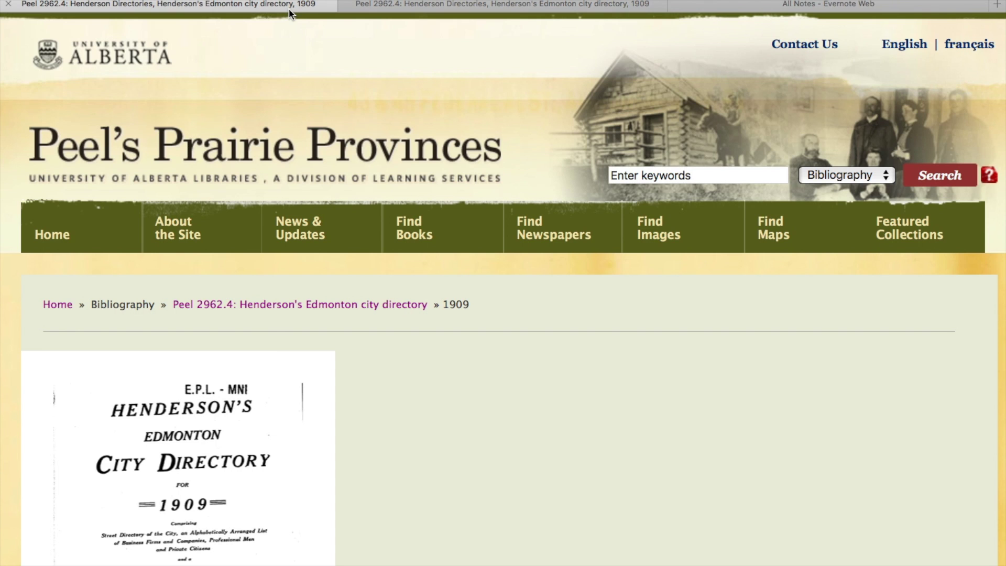
pyautogui.click(325, 141)
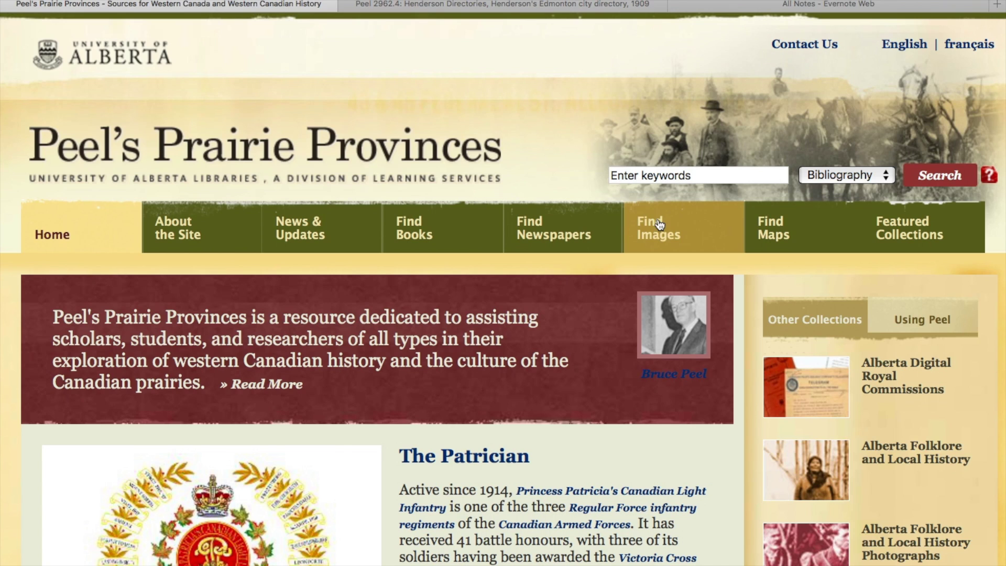
pyautogui.click(925, 230)
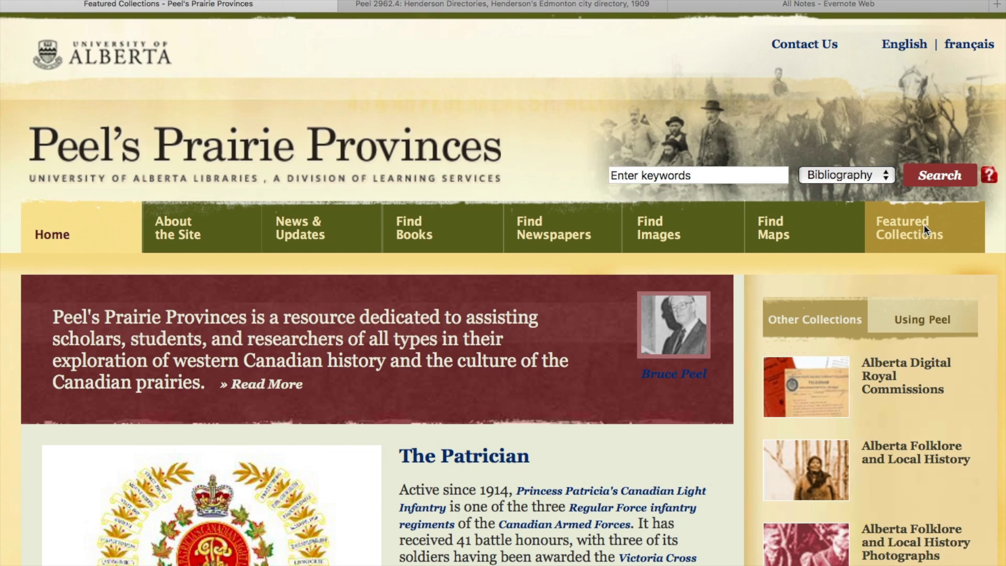
pyautogui.scroll(-6, 442, 333)
pyautogui.click(442, 334)
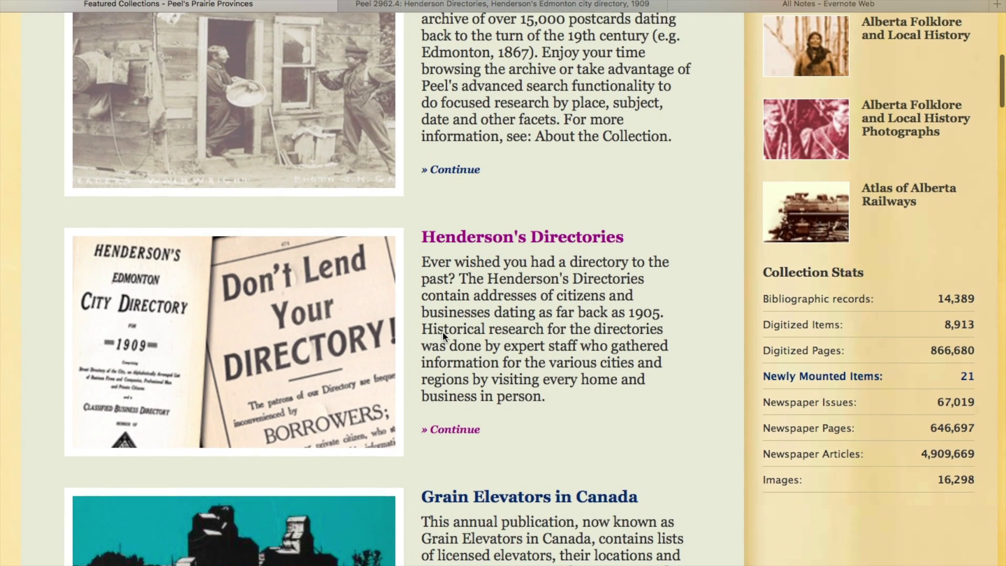
# Step: Go to the Edmonton directories under Alberta and open the 1910 edition
pyautogui.scroll(-8, 264, 328)
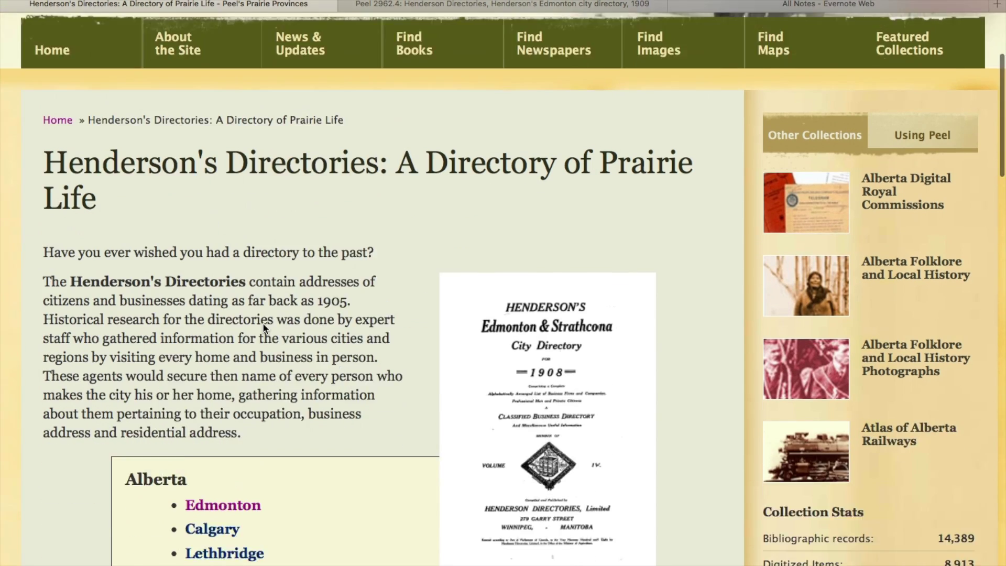
pyautogui.click(224, 298)
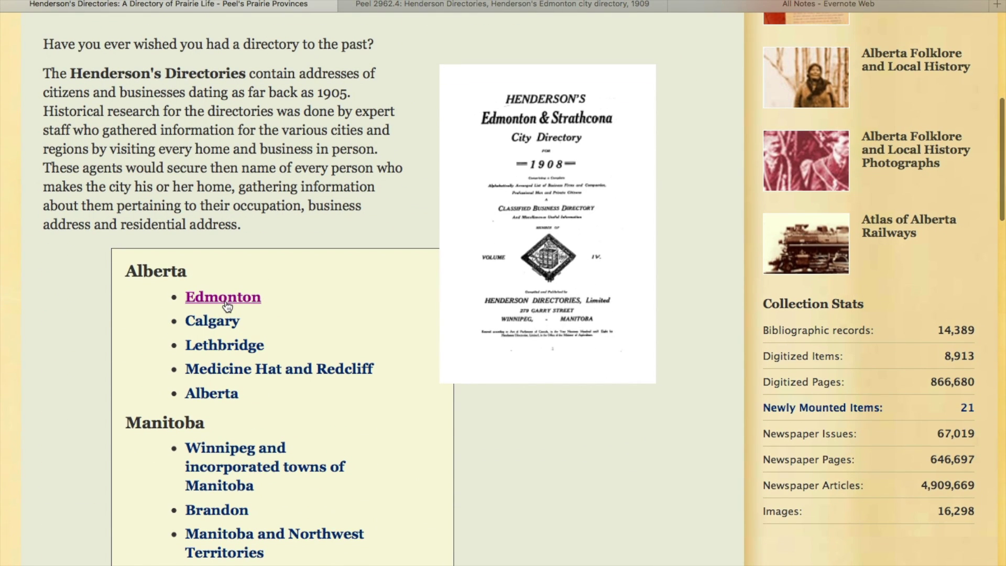
pyautogui.scroll(-15, 225, 300)
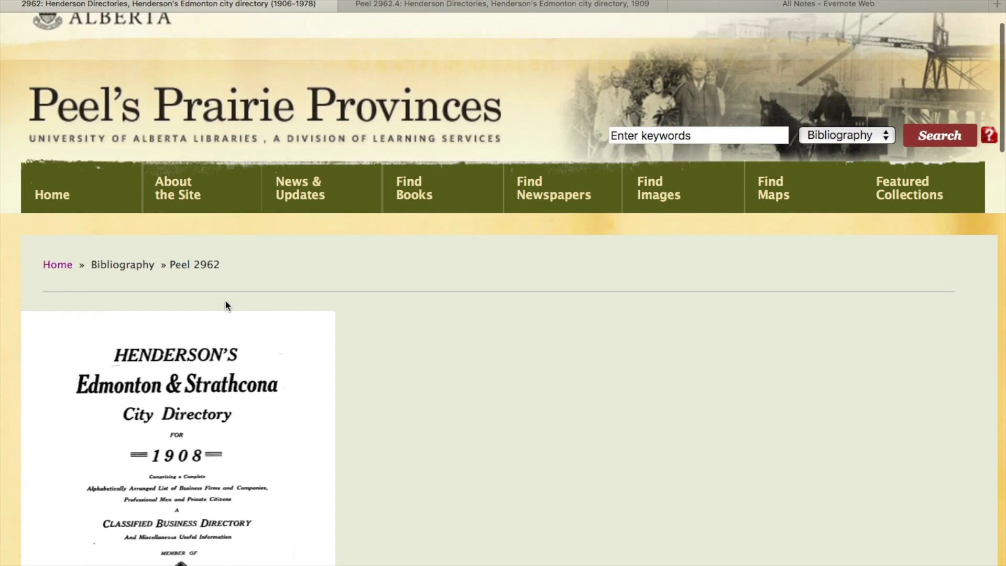
pyautogui.scroll(-4, 225, 300)
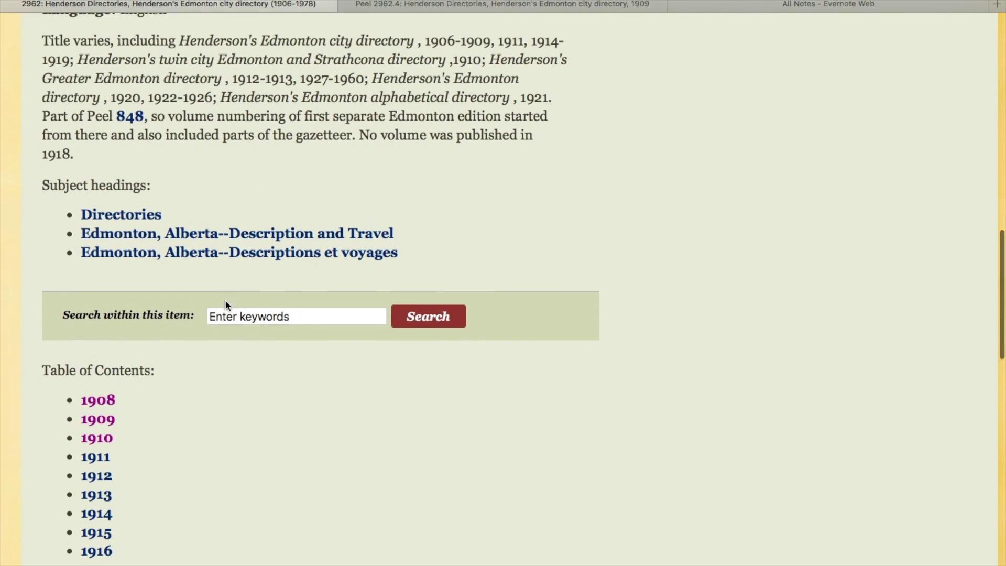
pyautogui.click(98, 418)
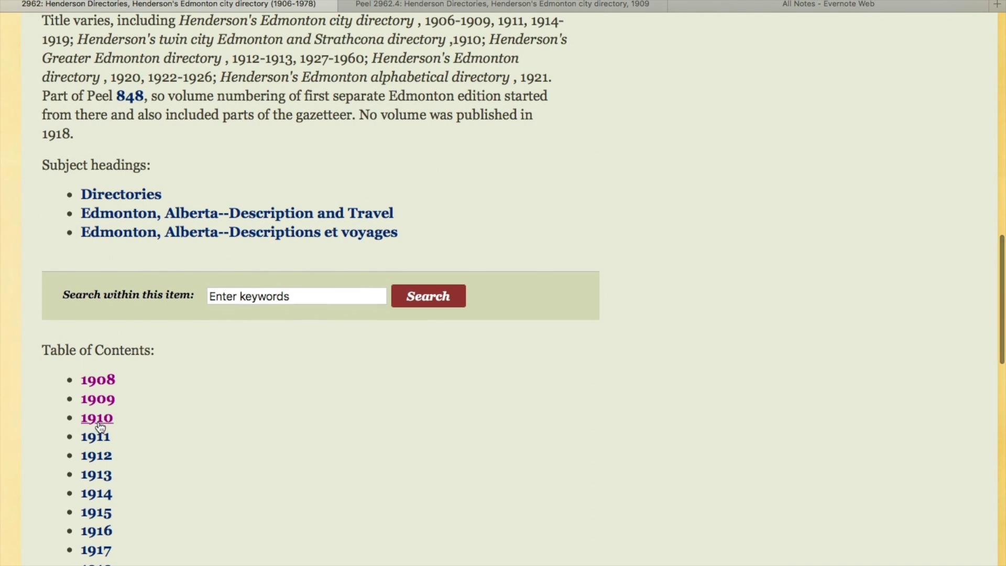
# Step: Open the 1910 Edmonton directory in FlipBook View and dismiss the experimental service notice
pyautogui.scroll(-8, 99, 425)
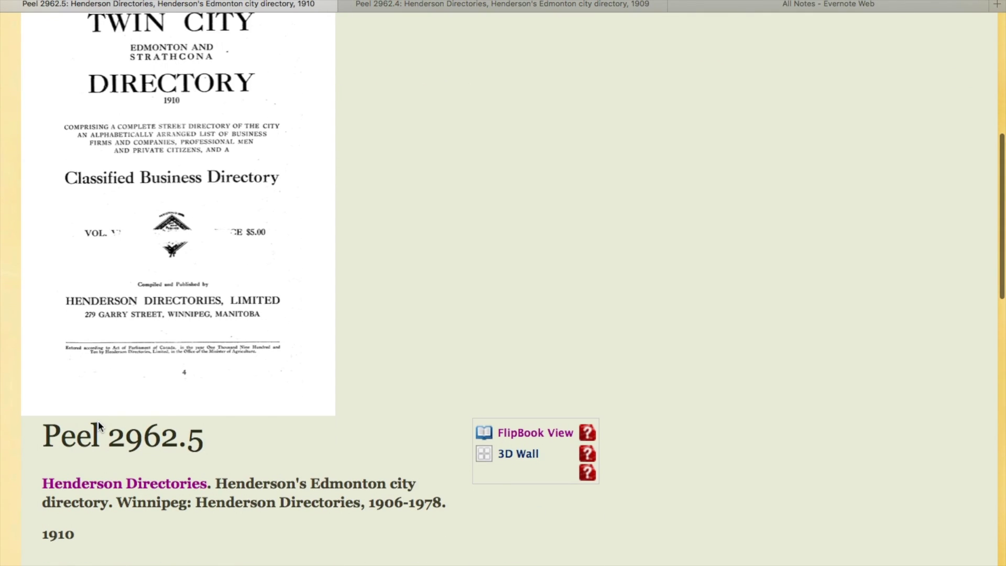
pyautogui.scroll(2, 100, 426)
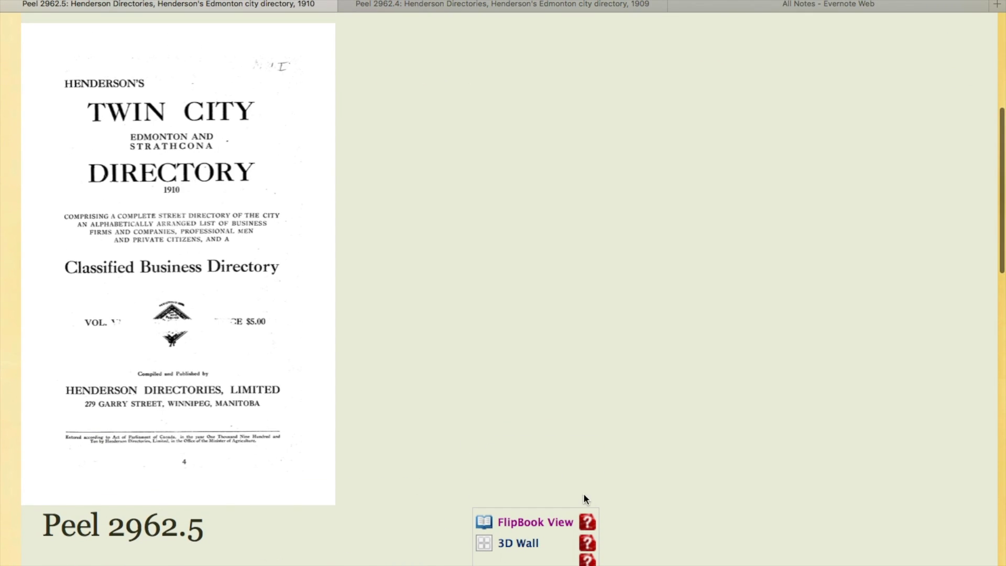
pyautogui.click(549, 520)
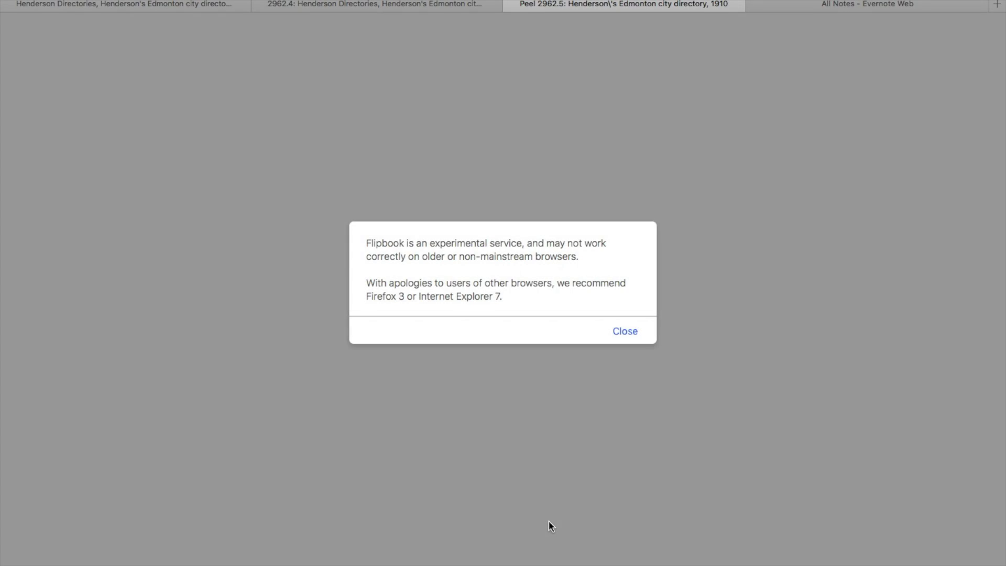
pyautogui.click(626, 332)
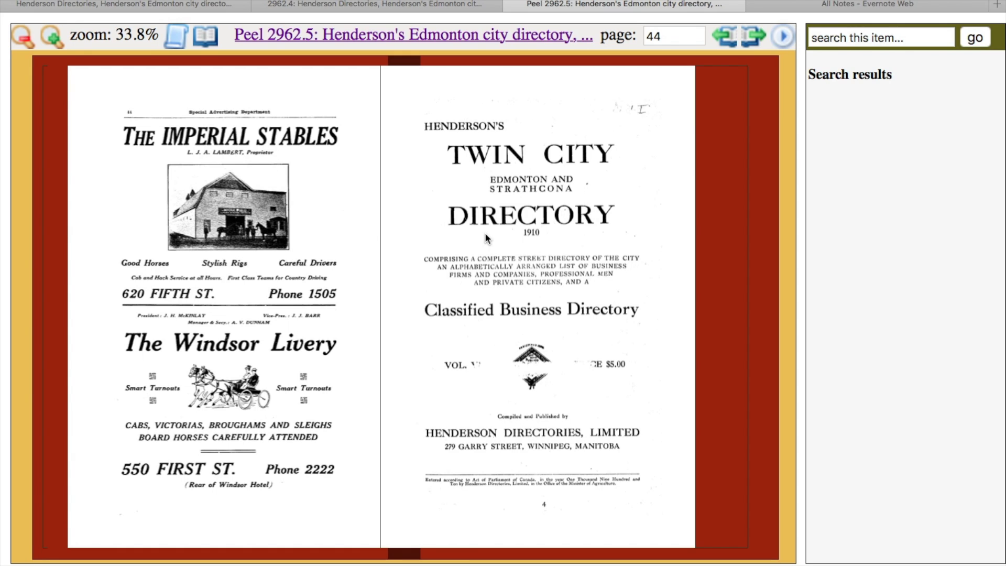
# Step: Page through the 1910 directory's preface, contents and city information as far as page 56
pyautogui.click(659, 304)
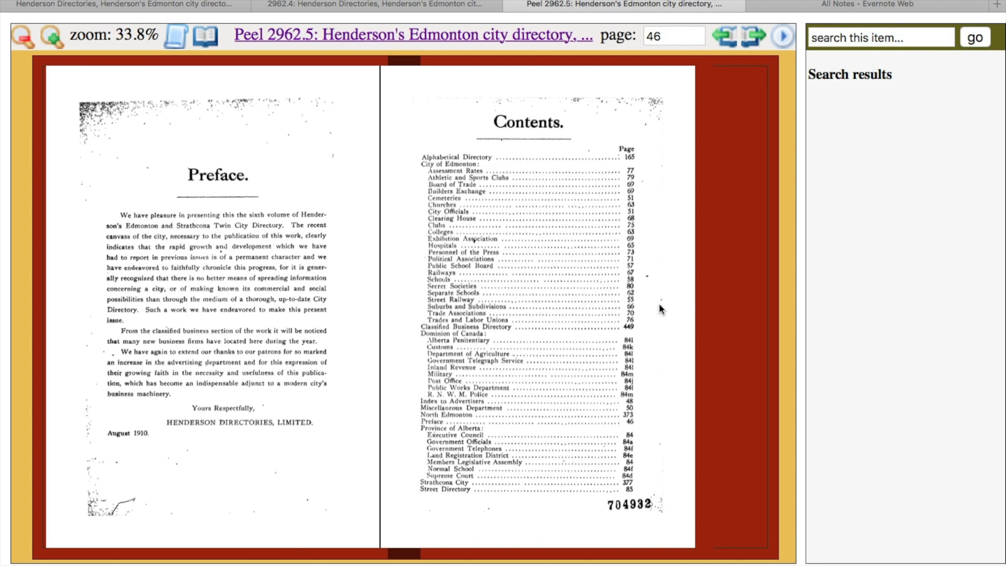
pyautogui.click(659, 303)
pyautogui.click(659, 302)
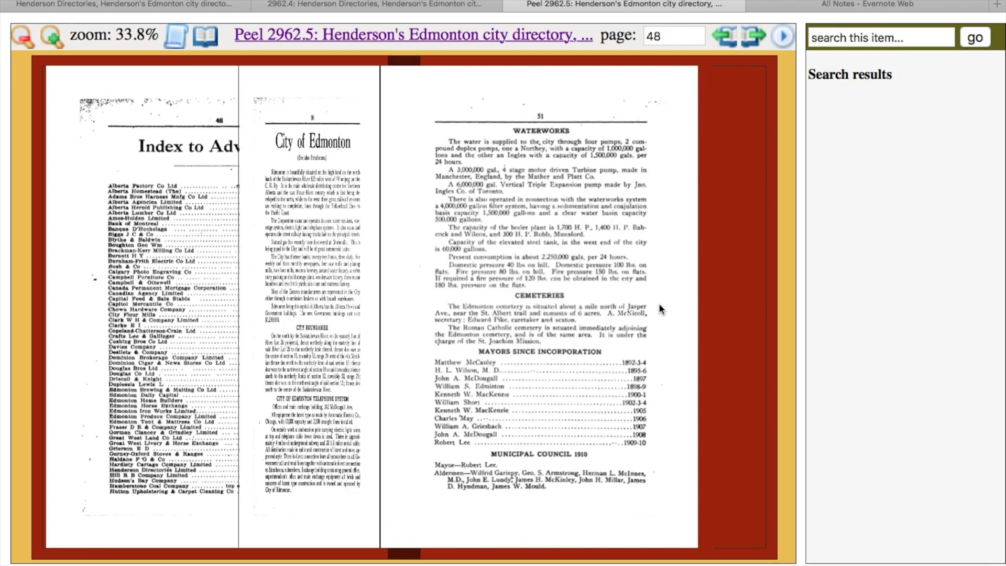
pyautogui.click(659, 303)
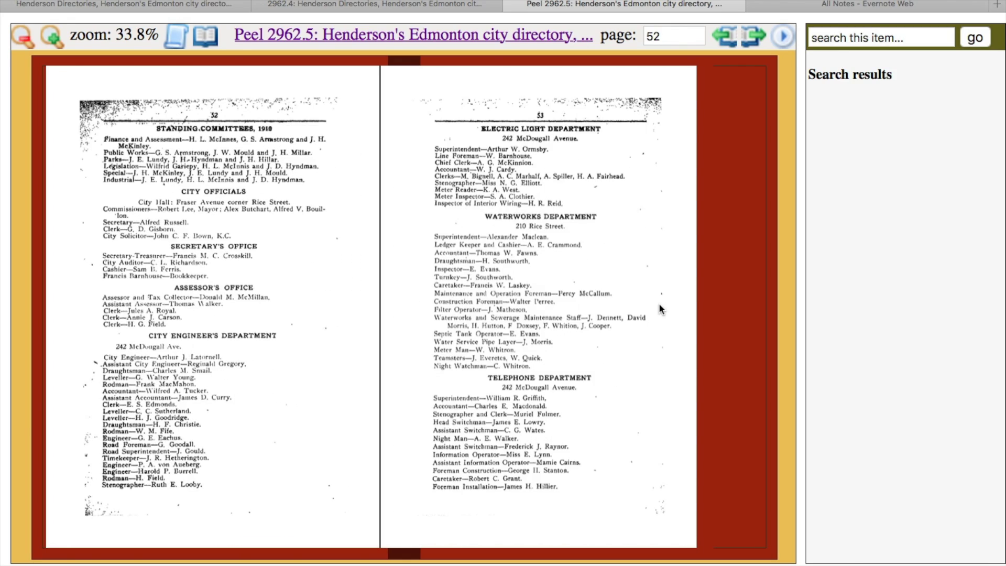
pyautogui.click(659, 303)
pyautogui.click(659, 309)
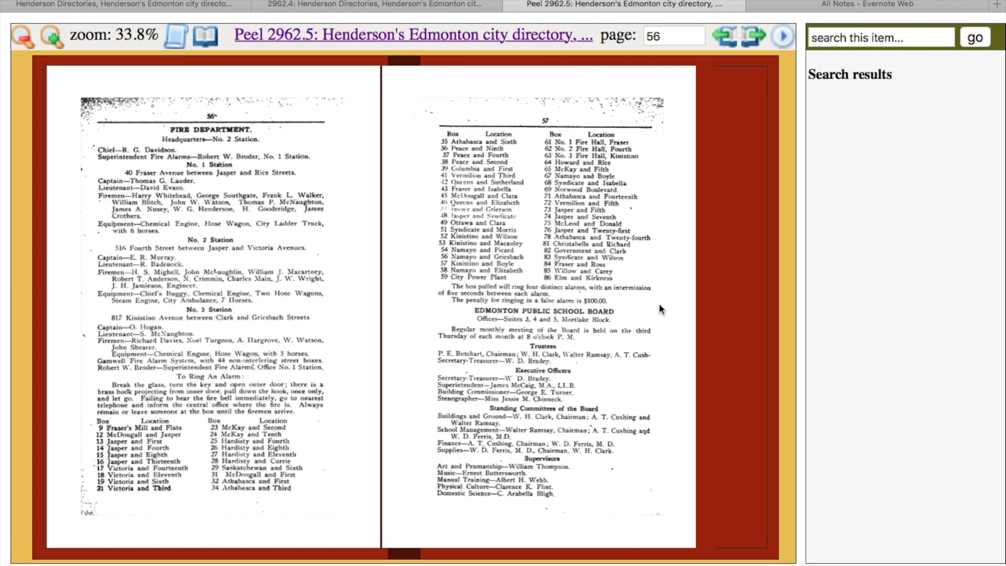
# Step: Search the 1910 directory for "abbott" and open the page 91 result
pyautogui.click(865, 38)
pyautogui.write('abbott')
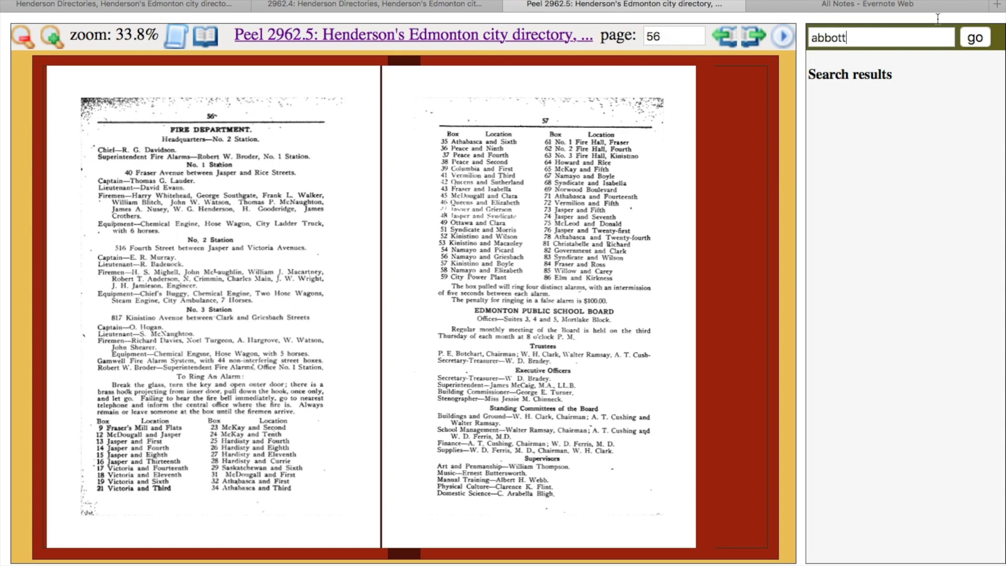
pyautogui.click(976, 39)
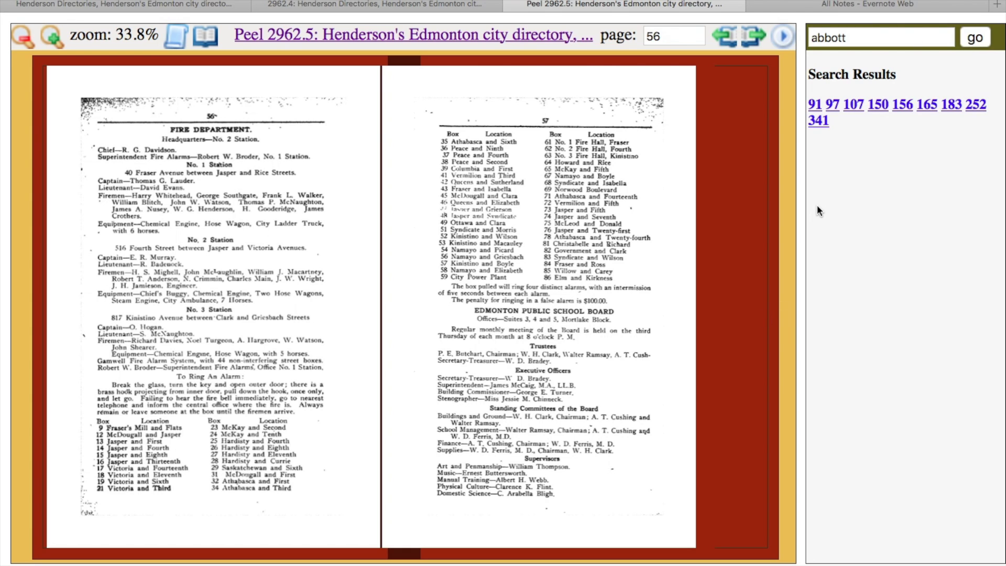
pyautogui.click(816, 107)
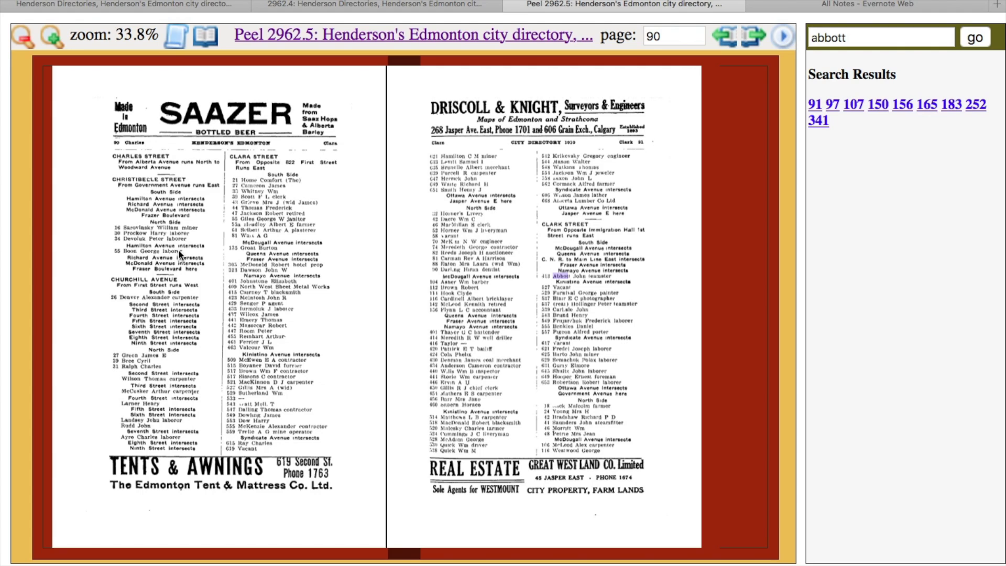
pyautogui.click(551, 277)
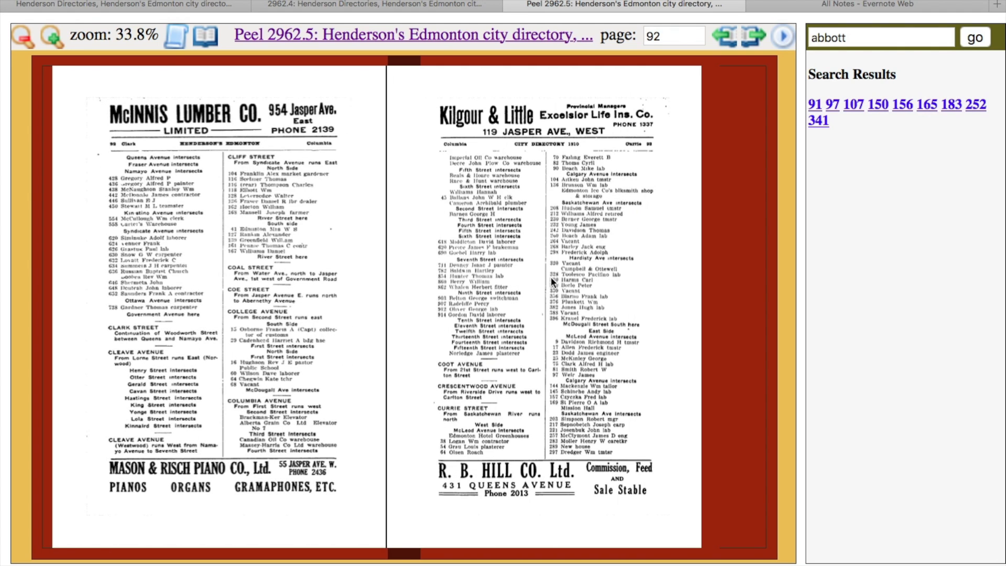
pyautogui.click(118, 257)
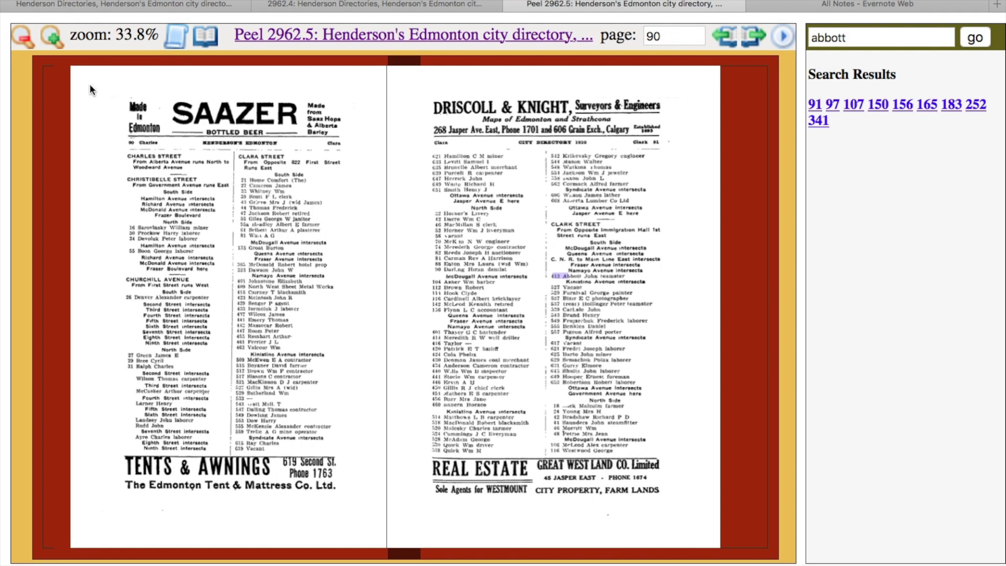
# Step: Enlarge the directory pages to 150% and locate the highlighted Abbott entry under Clark Street on page 91
pyautogui.click(53, 33)
pyautogui.click(52, 34)
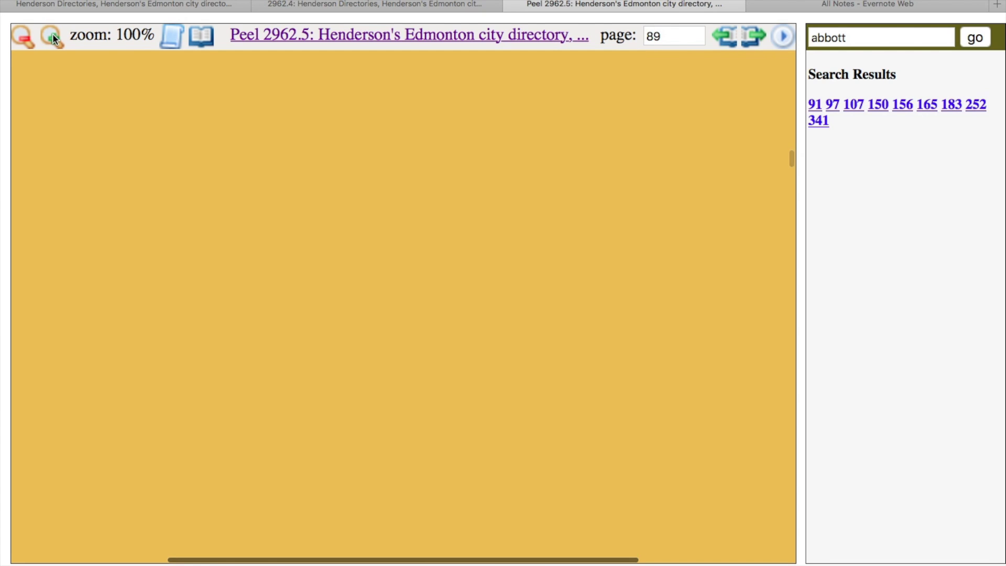
pyautogui.click(52, 33)
pyautogui.scroll(-10, 338, 399)
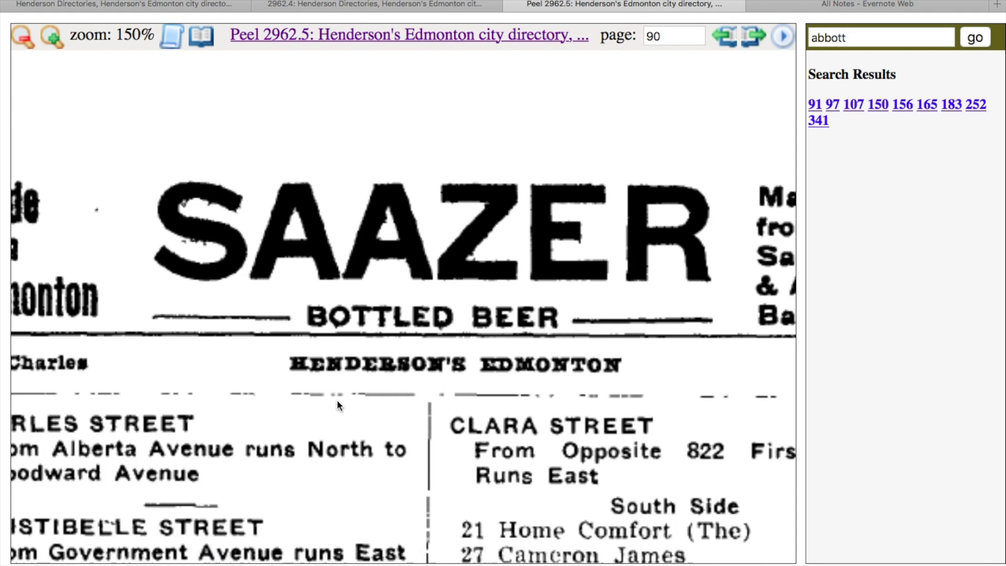
pyautogui.scroll(-2, 338, 399)
pyautogui.hscroll(3, 337, 400)
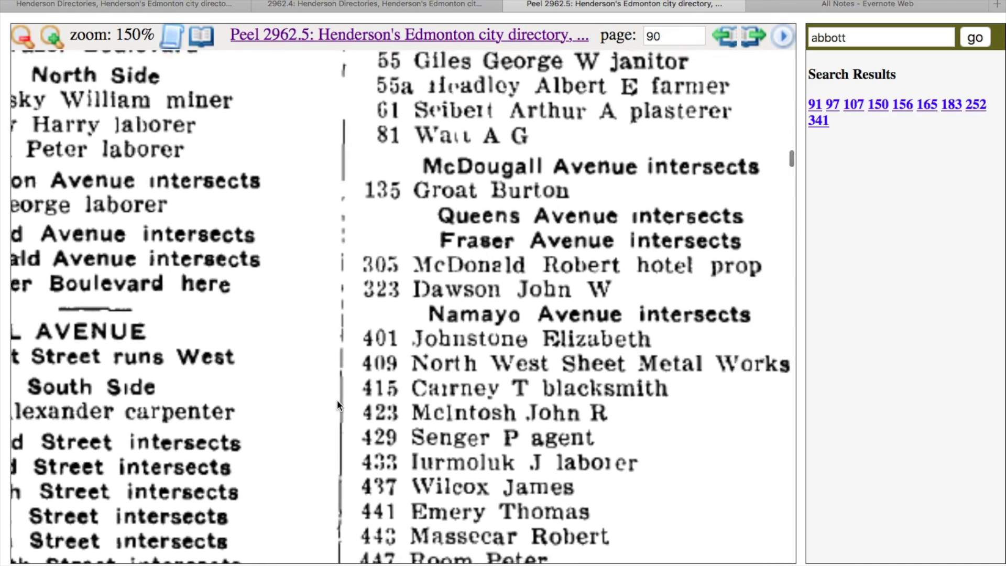
pyautogui.scroll(-15, 338, 399)
pyautogui.scroll(8, 337, 399)
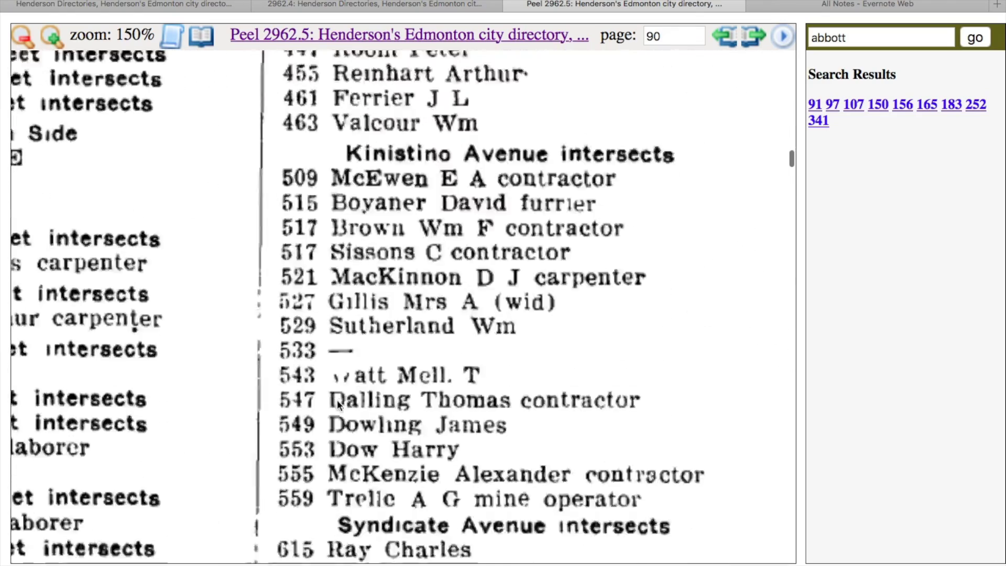
pyautogui.hscroll(-5, 337, 399)
pyautogui.hscroll(-1, 338, 400)
pyautogui.scroll(15, 338, 400)
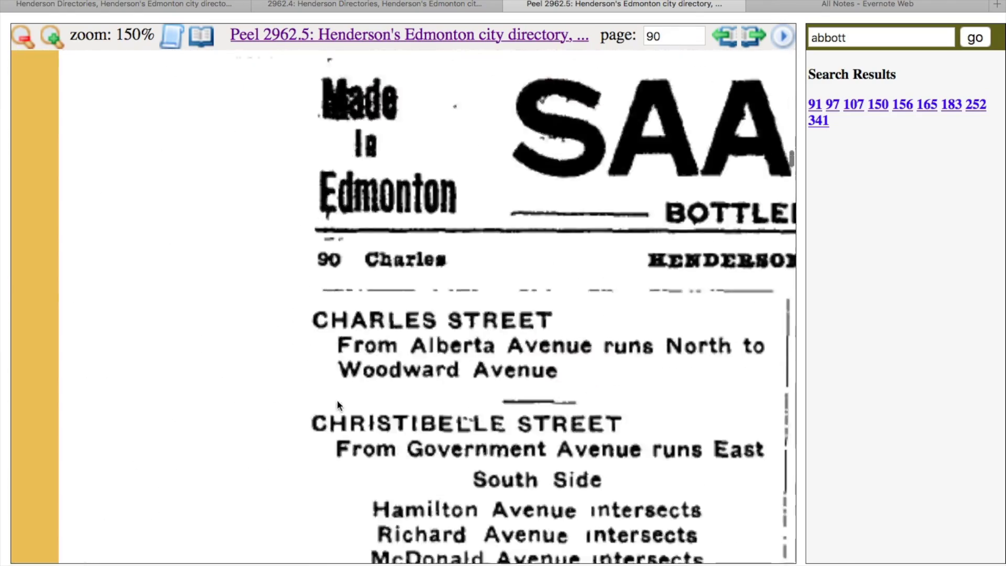
pyautogui.scroll(-20, 338, 400)
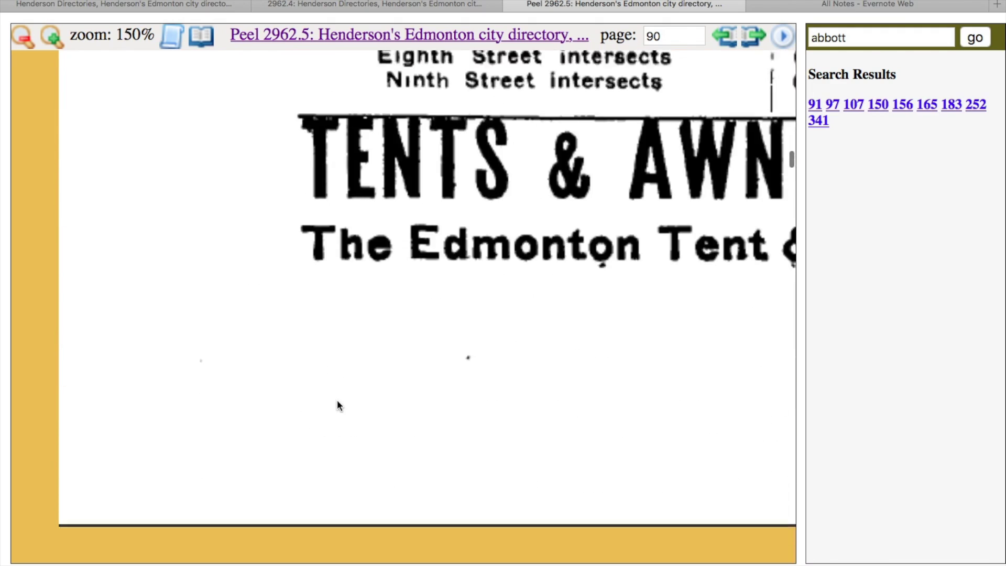
pyautogui.scroll(-10, 338, 399)
pyautogui.hscroll(5, 337, 400)
pyautogui.scroll(-3, 337, 399)
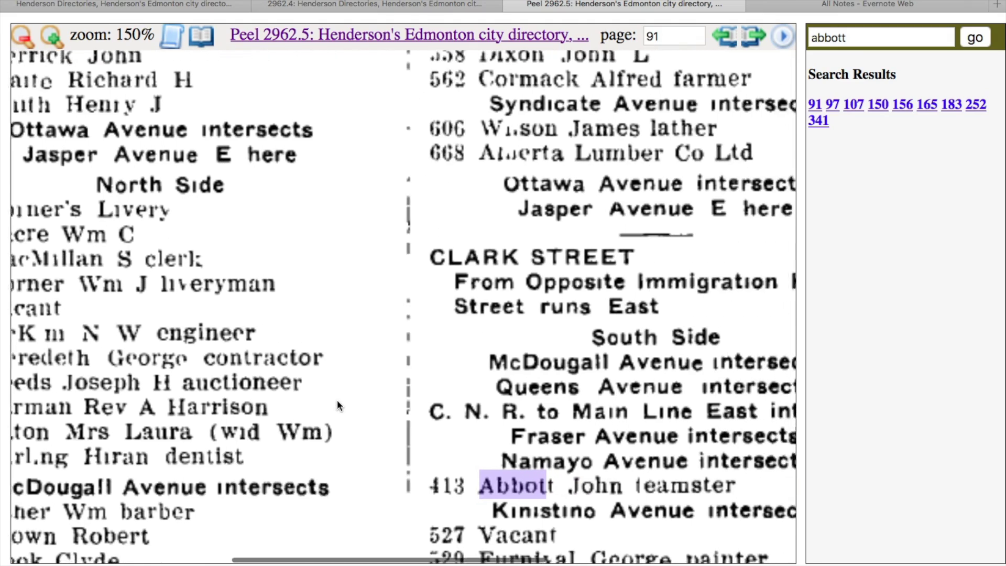
pyautogui.scroll(-5, 337, 399)
pyautogui.hscroll(3, 338, 399)
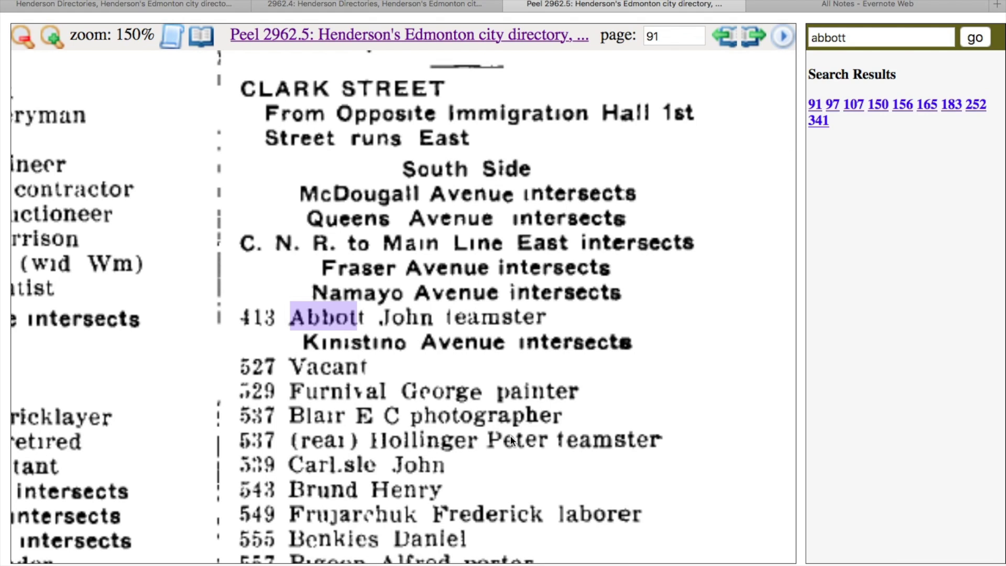
# Step: Save page 91 with the Clark Street Abbott listing to Evernote
pyautogui.rightClick(577, 408)
pyautogui.click(684, 549)
pyautogui.scroll(2, 410, 389)
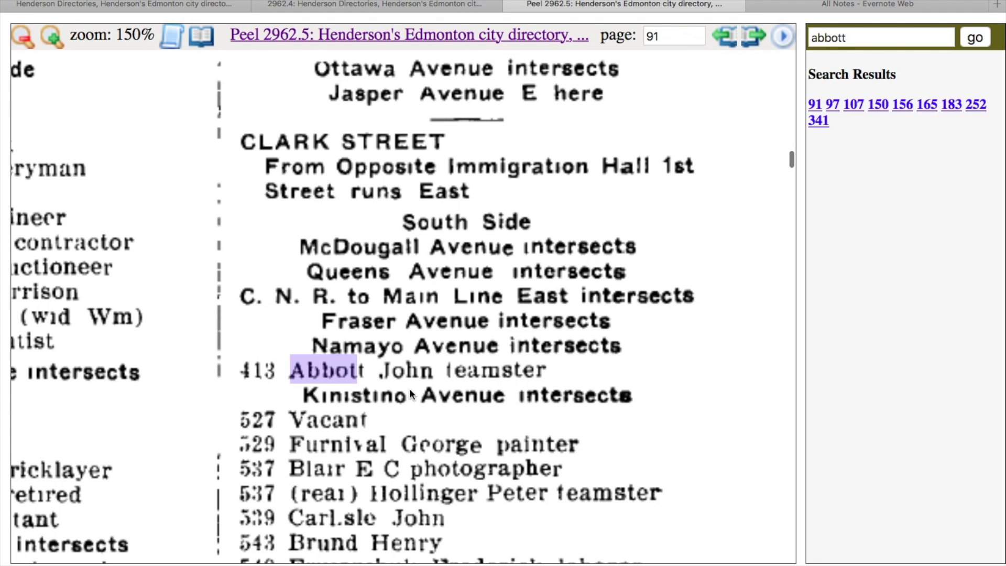
pyautogui.scroll(-1, 411, 394)
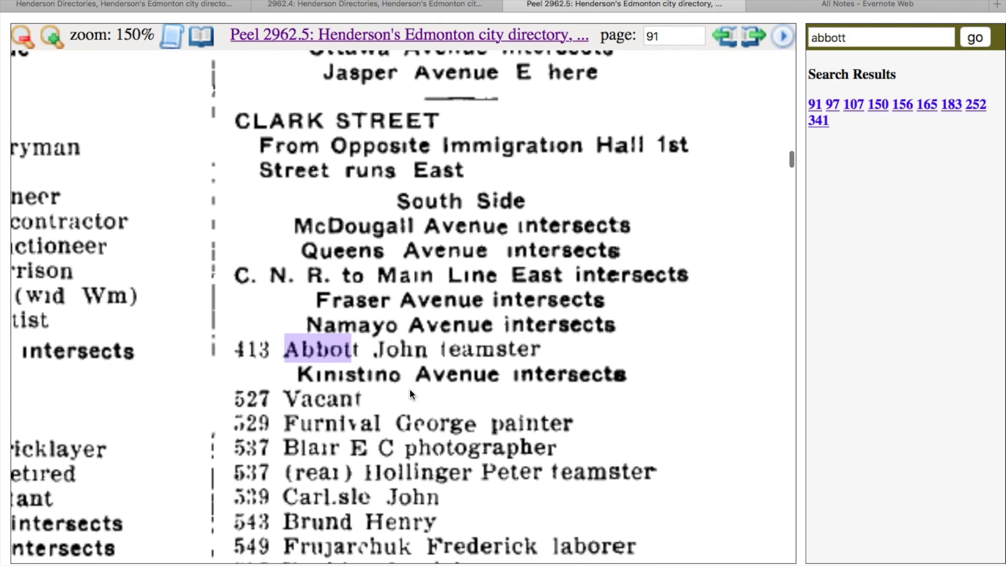
pyautogui.scroll(-6, 411, 394)
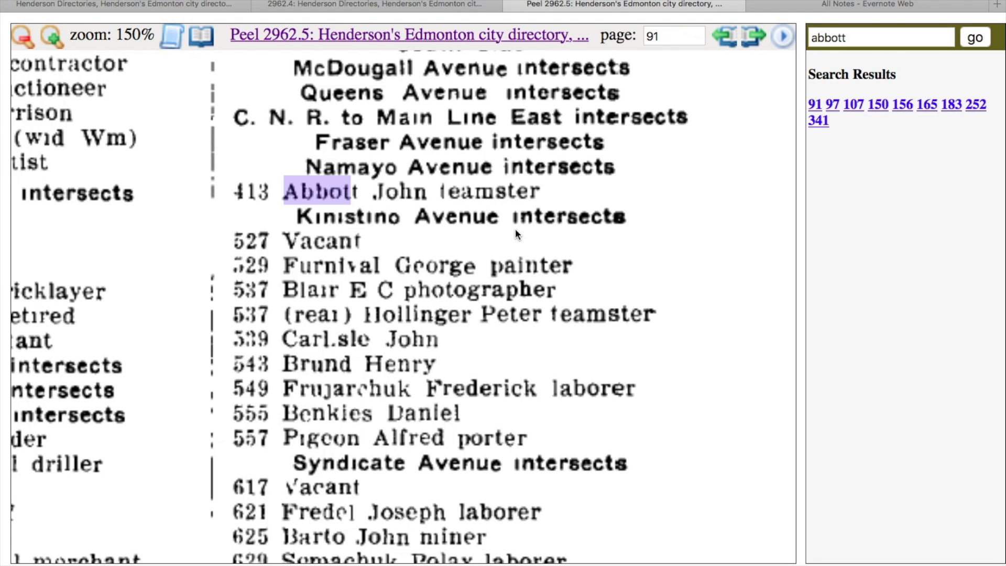
# Step: Find the Abbott & Smart storage listing on result page 97 and save that page's image to Evernote
pyautogui.click(833, 105)
pyautogui.scroll(-8, 370, 320)
pyautogui.hscroll(-7, 370, 319)
pyautogui.scroll(3, 369, 319)
pyautogui.hscroll(2, 369, 319)
pyautogui.scroll(-15, 370, 319)
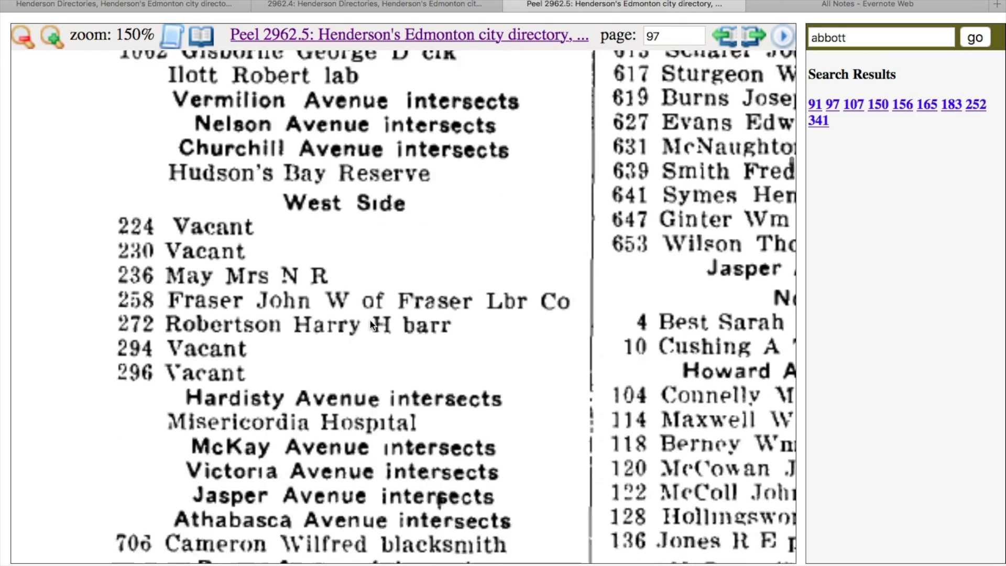
pyautogui.hscroll(6, 370, 324)
pyautogui.scroll(-5, 370, 324)
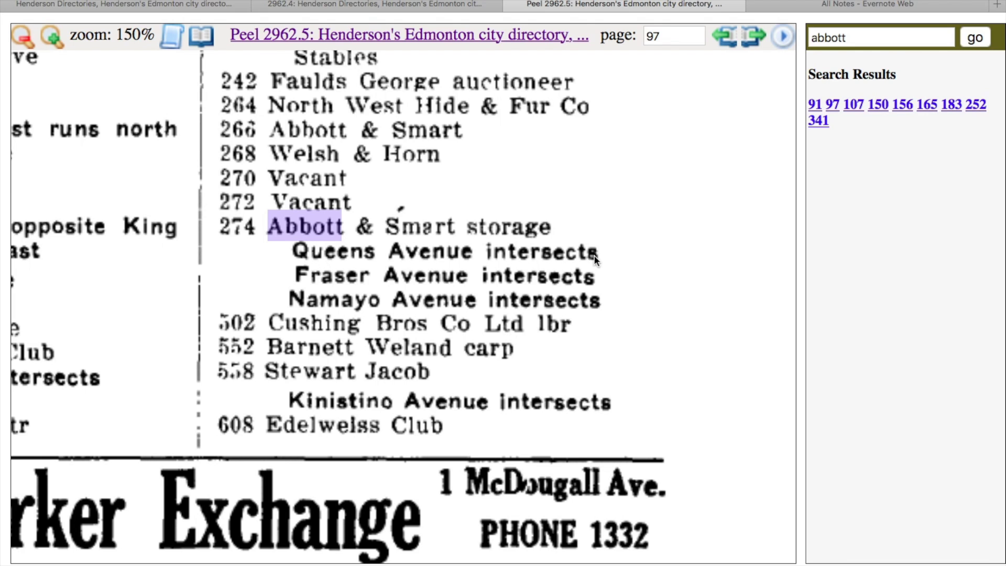
pyautogui.rightClick(635, 280)
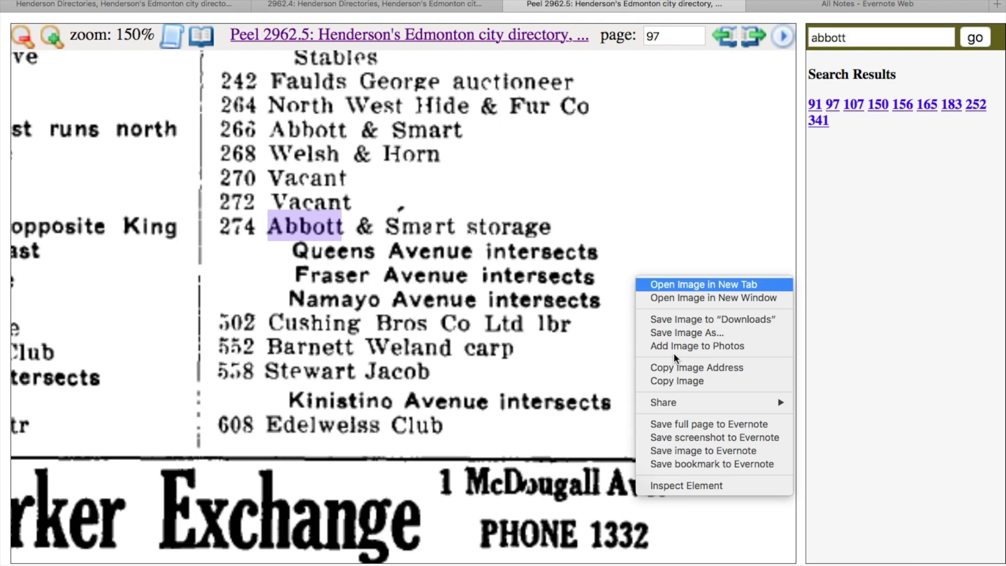
pyautogui.click(741, 450)
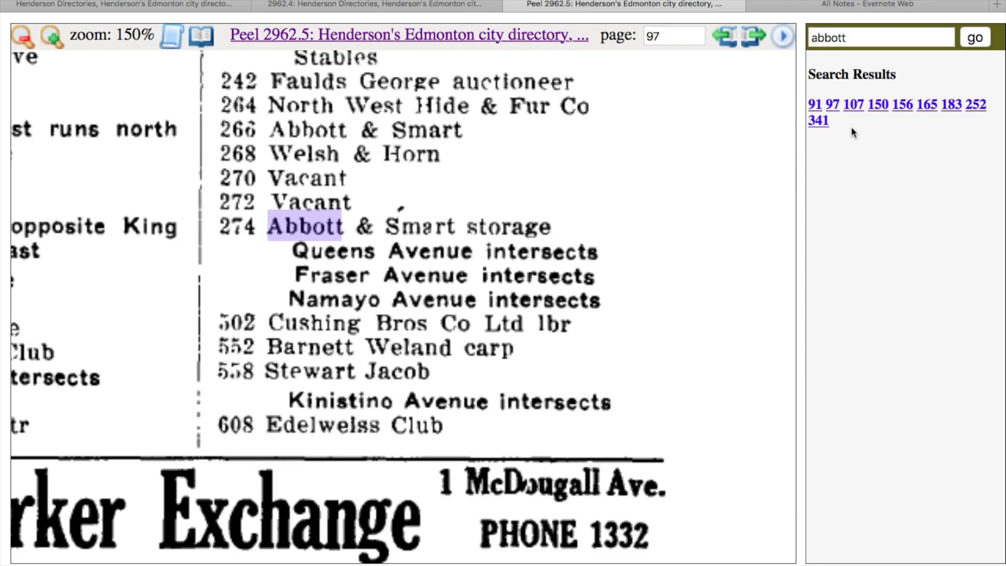
# Step: Review the Abbott listing at number 391 on result page 107 and save the page image to Evernote
pyautogui.click(854, 107)
pyautogui.scroll(-10, 469, 261)
pyautogui.hscroll(-10, 470, 261)
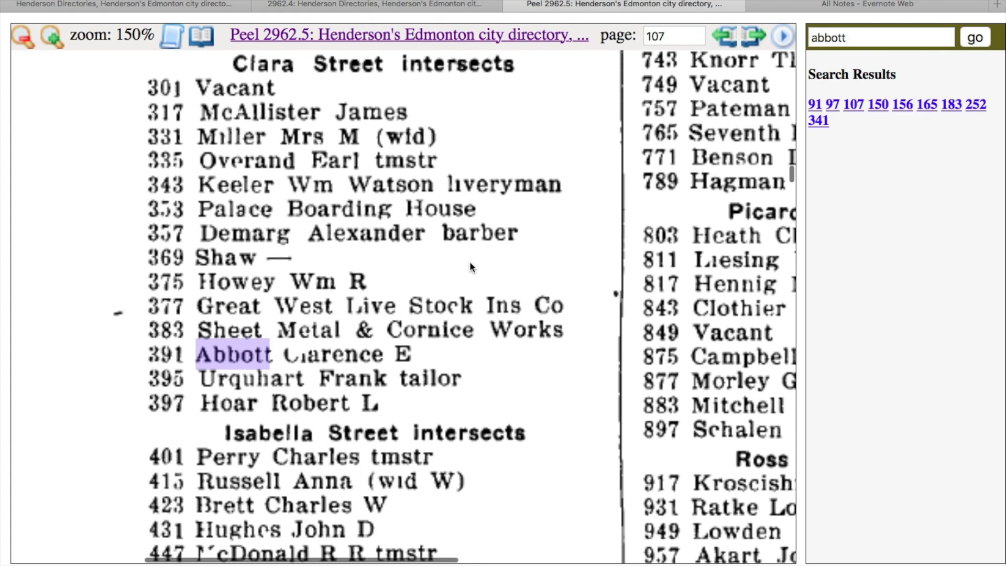
pyautogui.scroll(3, 471, 267)
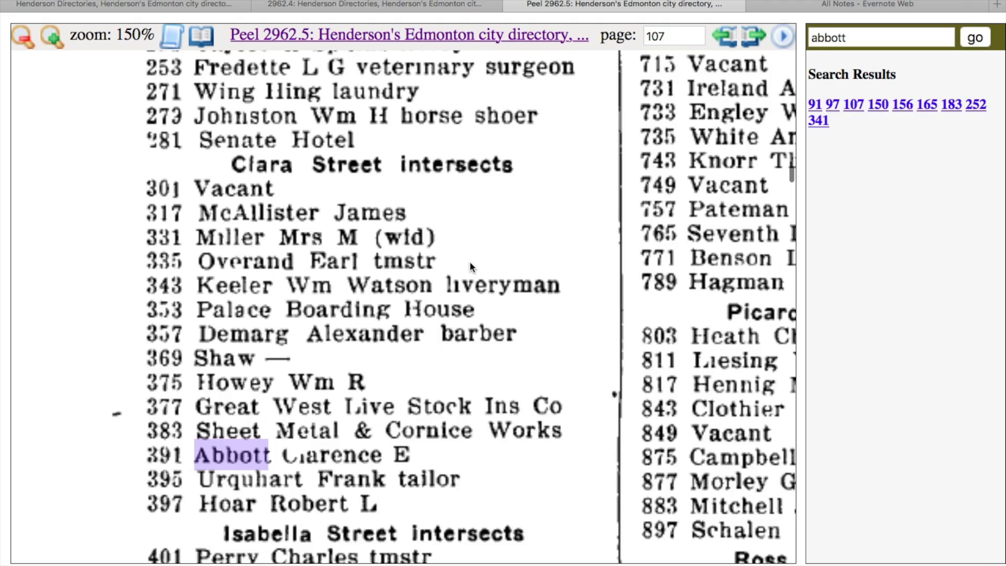
pyautogui.scroll(6, 470, 265)
pyautogui.scroll(15, 470, 266)
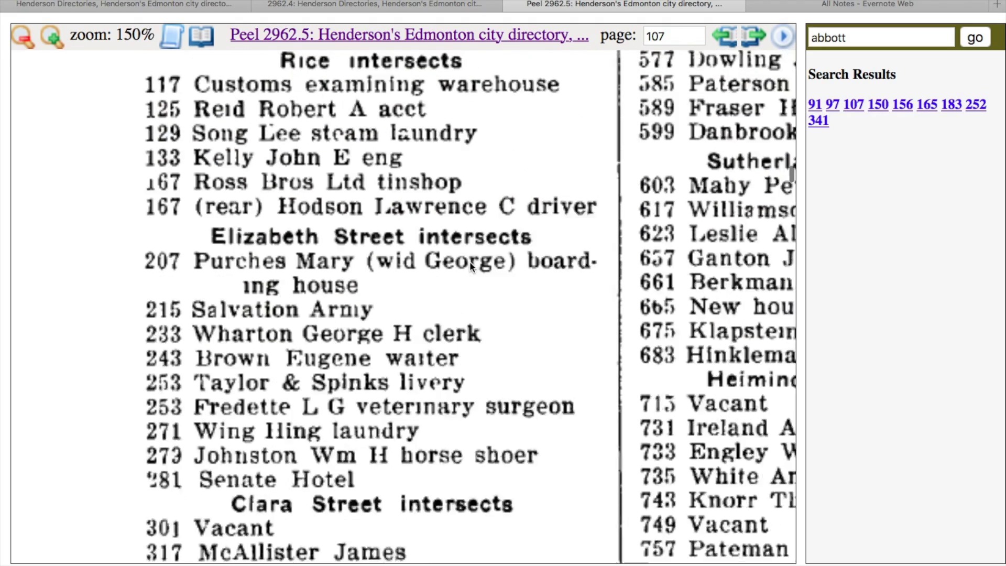
pyautogui.scroll(-20, 469, 261)
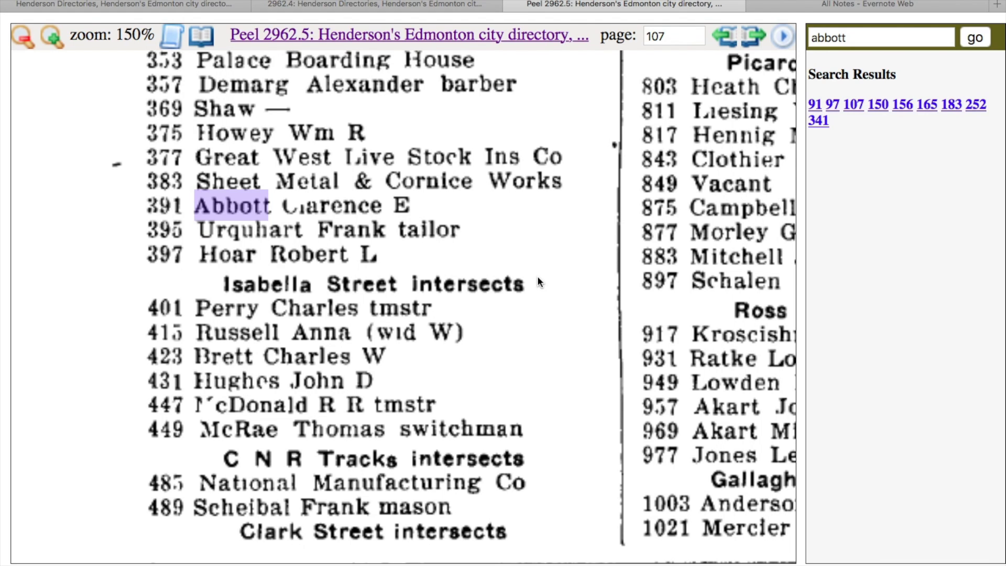
pyautogui.scroll(20, 553, 262)
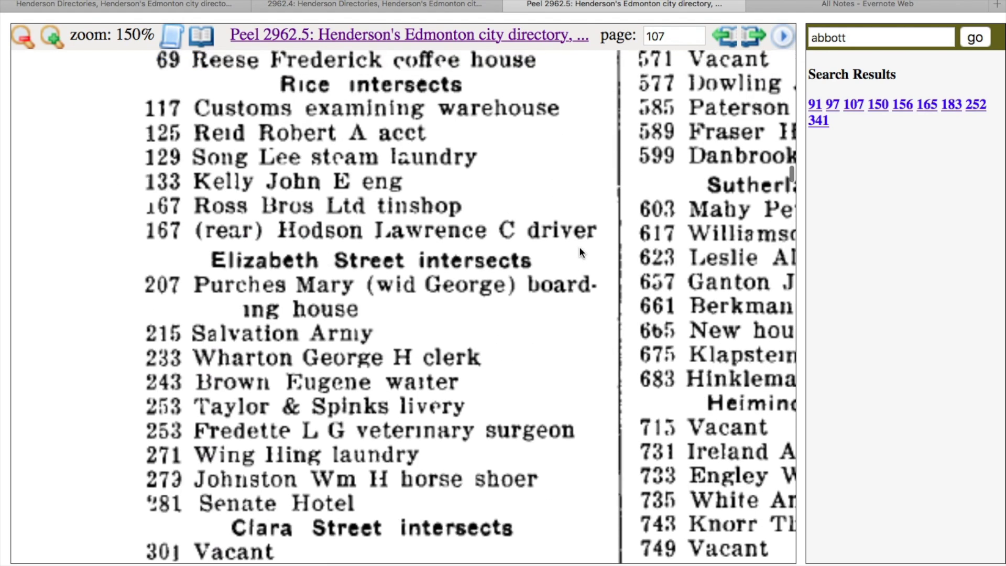
pyautogui.scroll(-20, 579, 248)
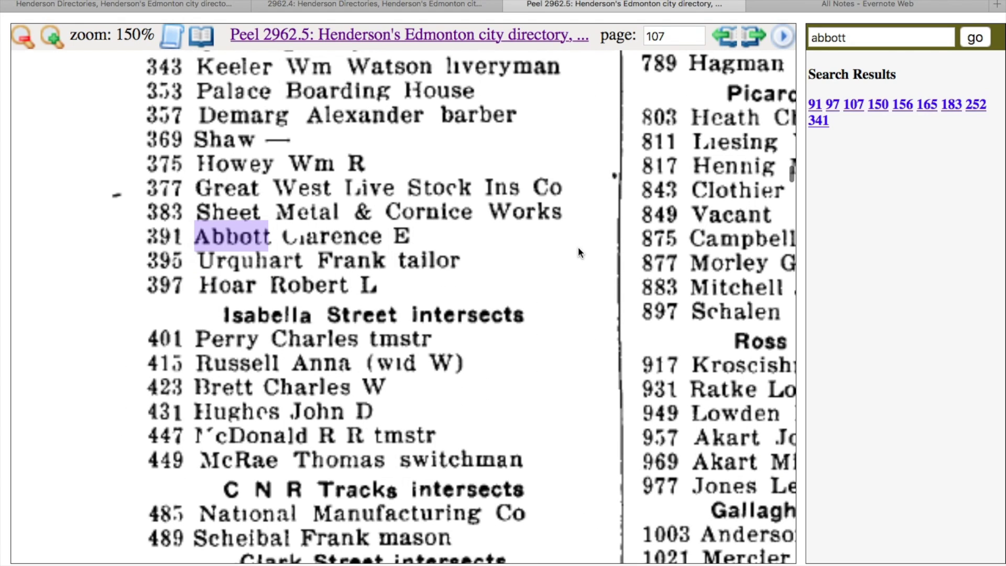
pyautogui.rightClick(521, 266)
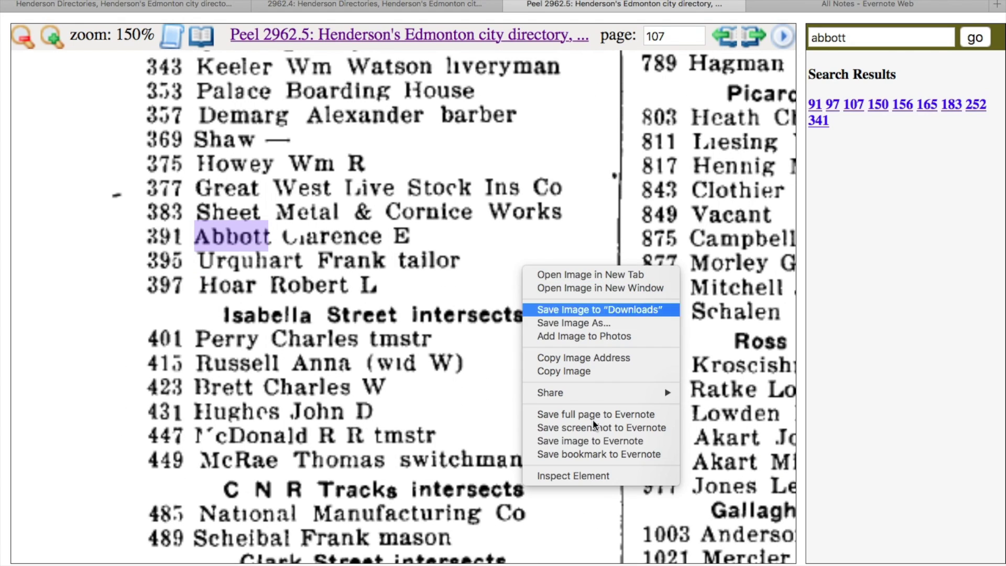
pyautogui.click(626, 442)
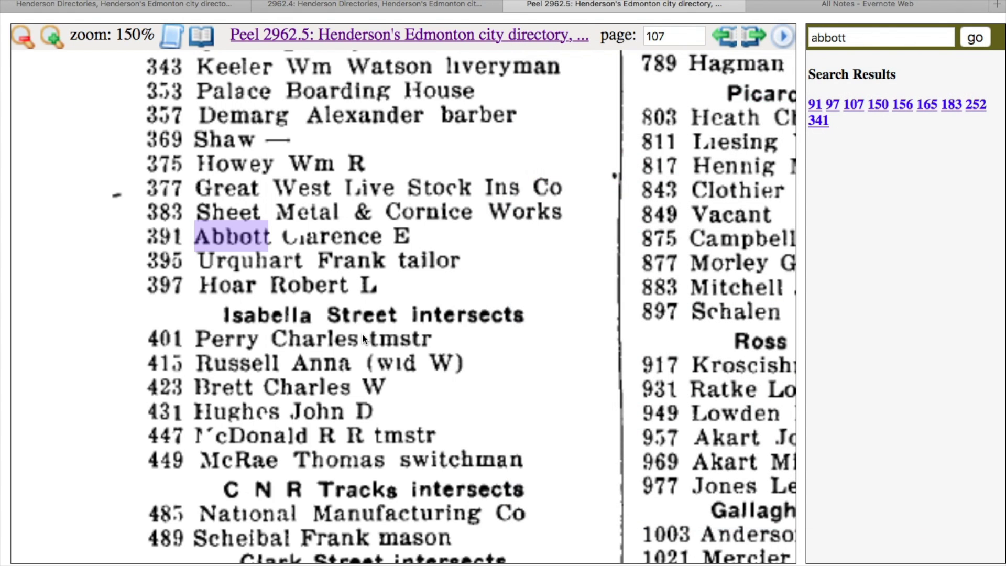
# Step: Open the page 150 result and locate the highlighted Abbott entry at number 532
pyautogui.click(880, 107)
pyautogui.hscroll(7, 438, 293)
pyautogui.scroll(-3, 439, 294)
pyautogui.scroll(-10, 438, 292)
pyautogui.hscroll(3, 438, 292)
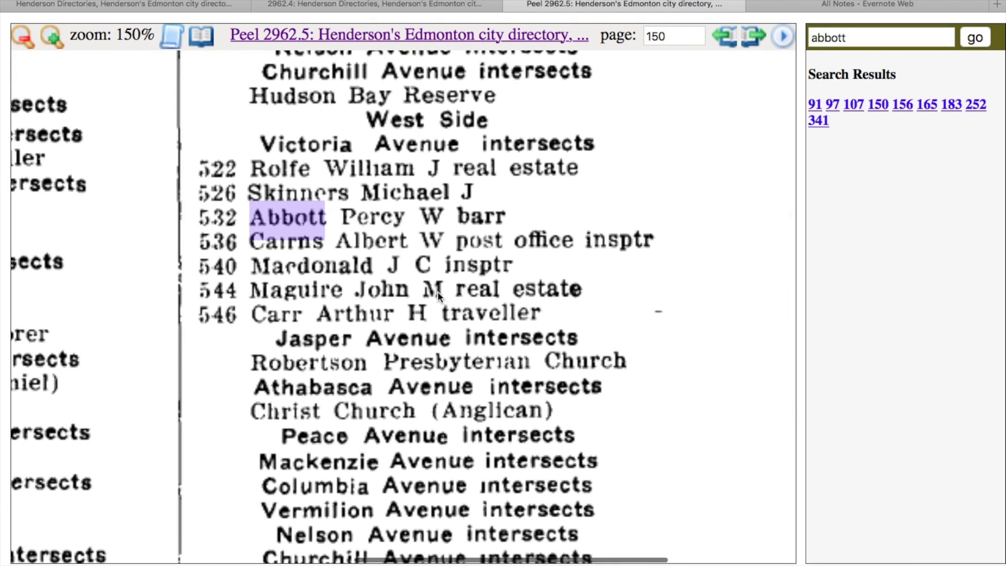
# Step: Check the street listings around the Abbott entry on page 150 and save the page image to Evernote
pyautogui.scroll(5, 438, 291)
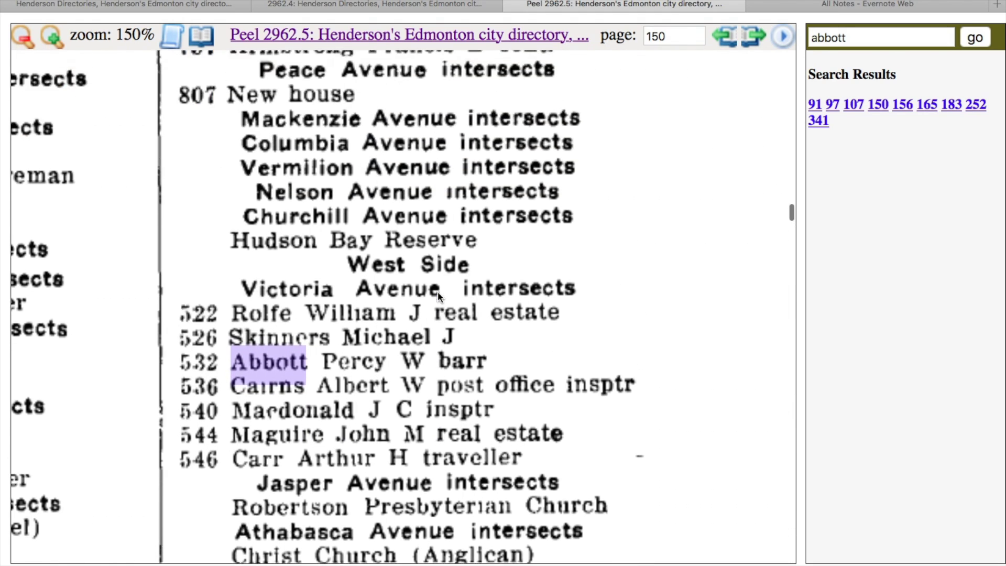
pyautogui.scroll(4, 438, 291)
pyautogui.hscroll(-8, 438, 291)
pyautogui.scroll(-10, 438, 292)
pyautogui.hscroll(-2, 438, 291)
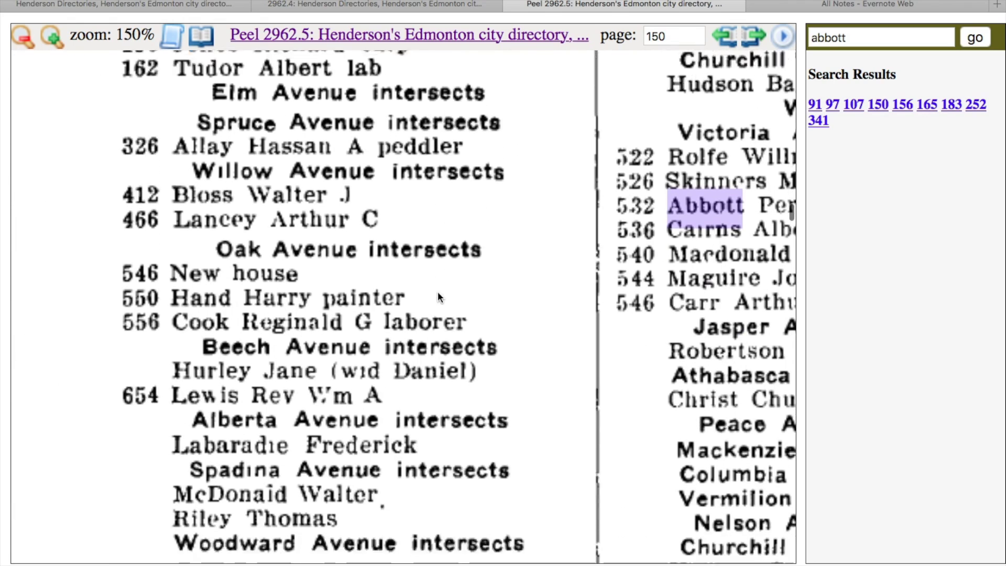
pyautogui.scroll(-9, 438, 291)
pyautogui.hscroll(2, 438, 291)
pyautogui.hscroll(6, 439, 292)
pyautogui.scroll(10, 438, 292)
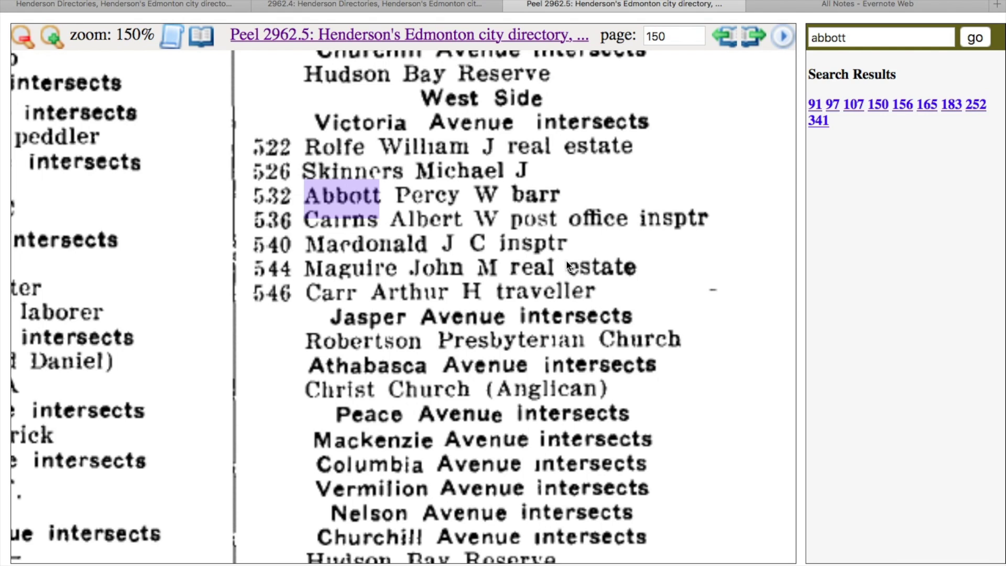
pyautogui.rightClick(571, 283)
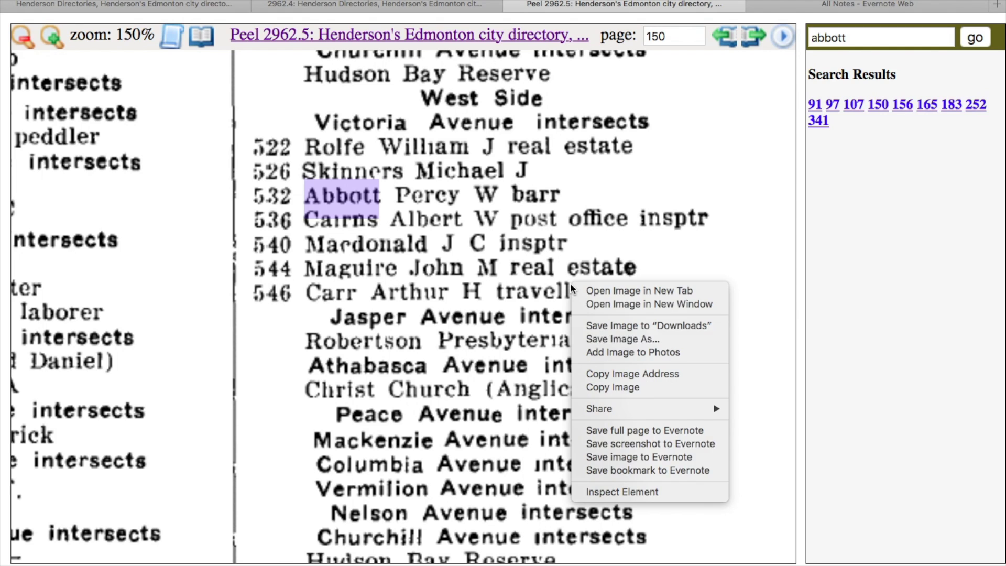
pyautogui.click(672, 456)
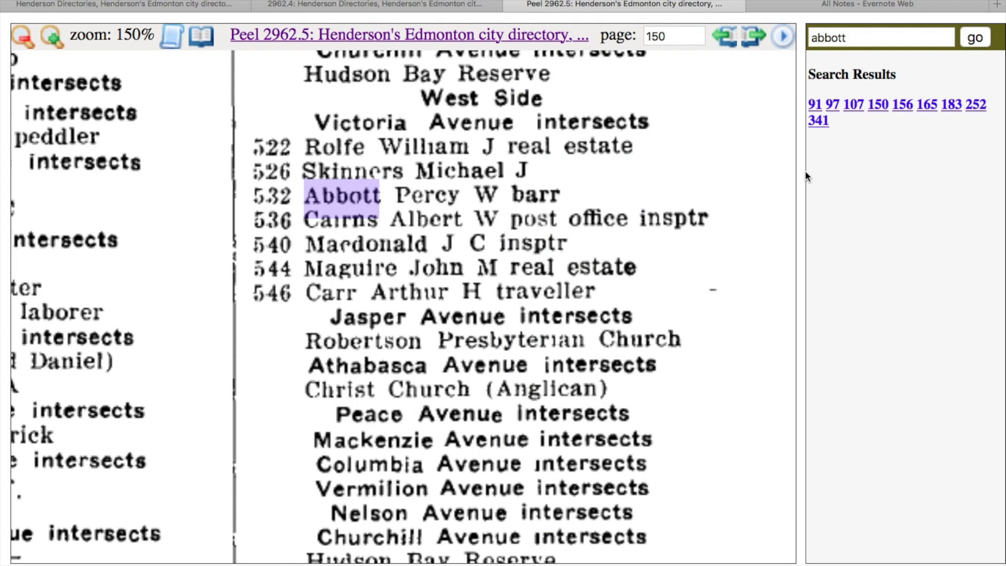
# Step: Open the page 156 result and locate the highlighted Abbott entry at number 1135
pyautogui.click(903, 105)
pyautogui.hscroll(-4, 477, 279)
pyautogui.scroll(-10, 476, 279)
pyautogui.hscroll(3, 476, 279)
pyautogui.scroll(-10, 476, 279)
pyautogui.scroll(-10, 476, 279)
pyautogui.hscroll(5, 476, 279)
pyautogui.hscroll(2, 476, 280)
pyautogui.scroll(1, 476, 280)
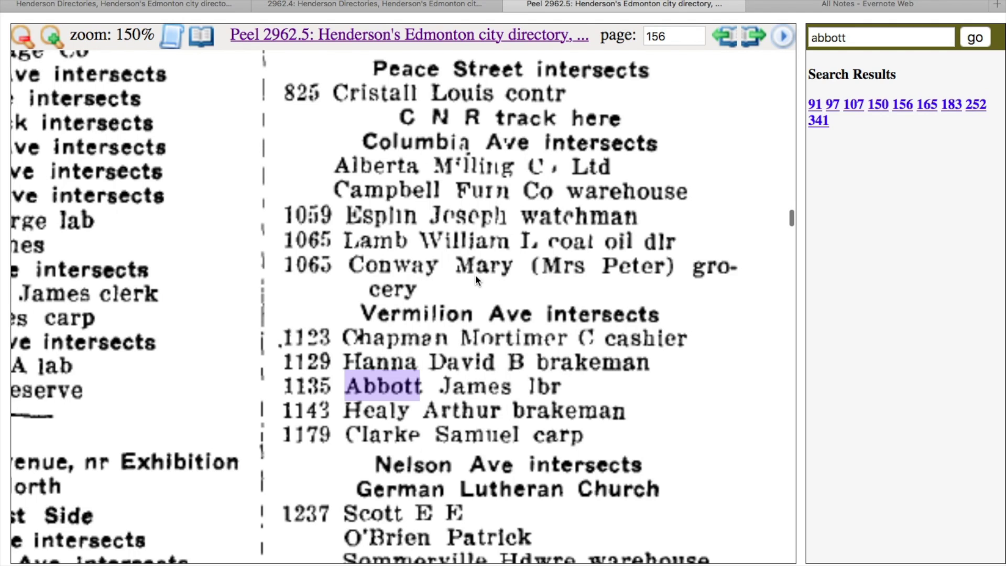
# Step: Examine the street headings and neighbouring listings on page 156 to place the Abbott entry on its street
pyautogui.scroll(5, 475, 274)
pyautogui.scroll(20, 476, 274)
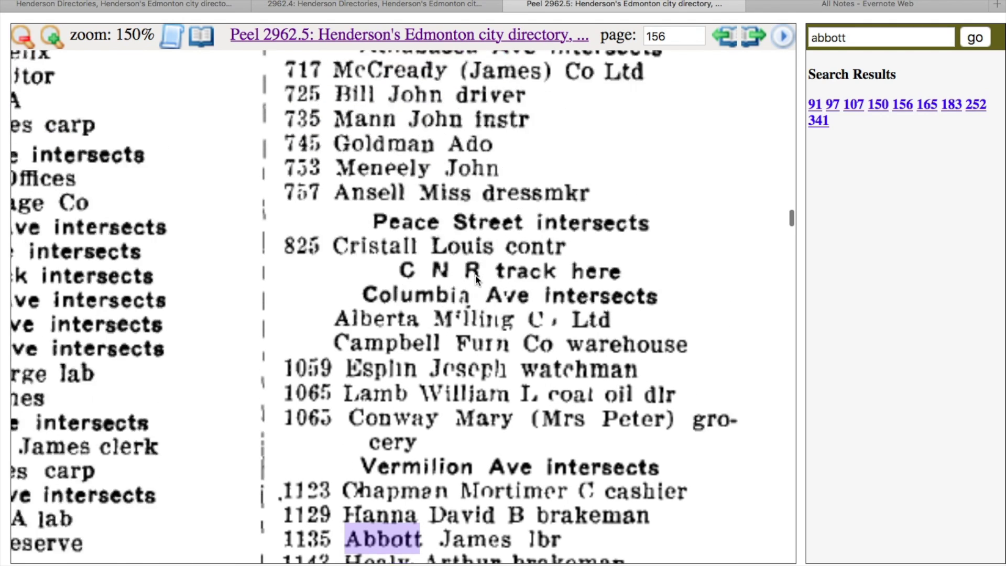
pyautogui.scroll(8, 476, 274)
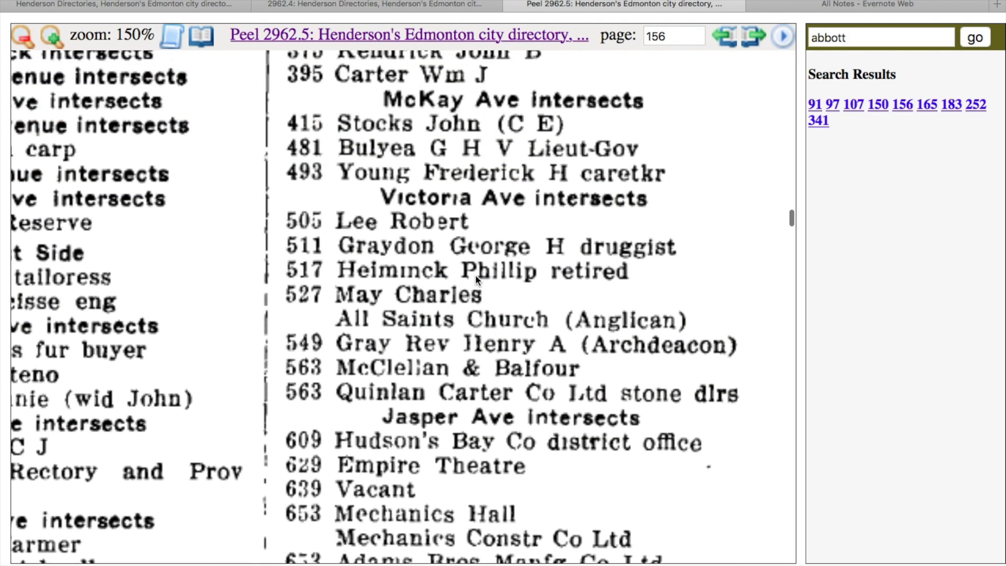
pyautogui.hscroll(-6, 476, 275)
pyautogui.hscroll(-4, 475, 275)
pyautogui.scroll(-1, 476, 274)
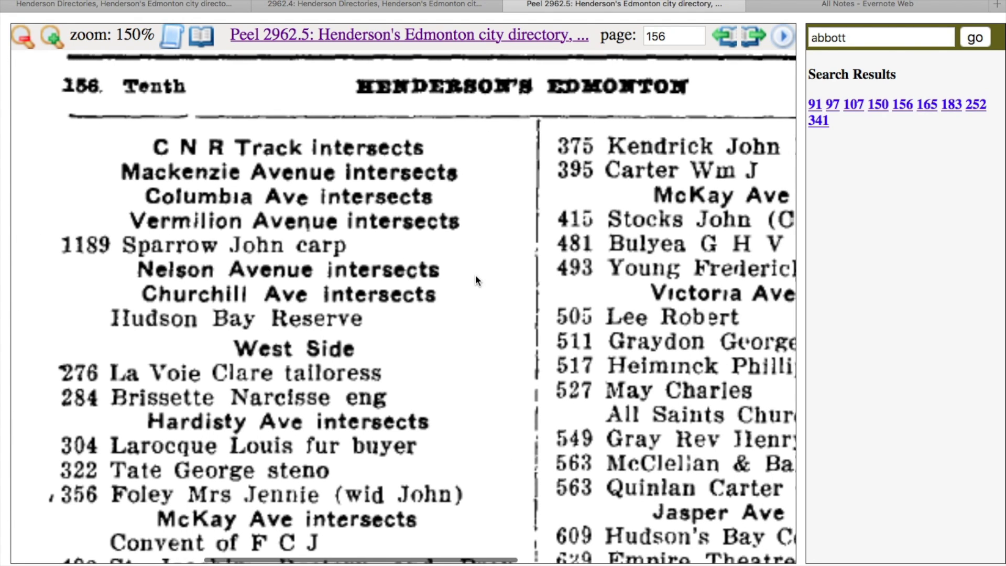
pyautogui.scroll(-20, 476, 274)
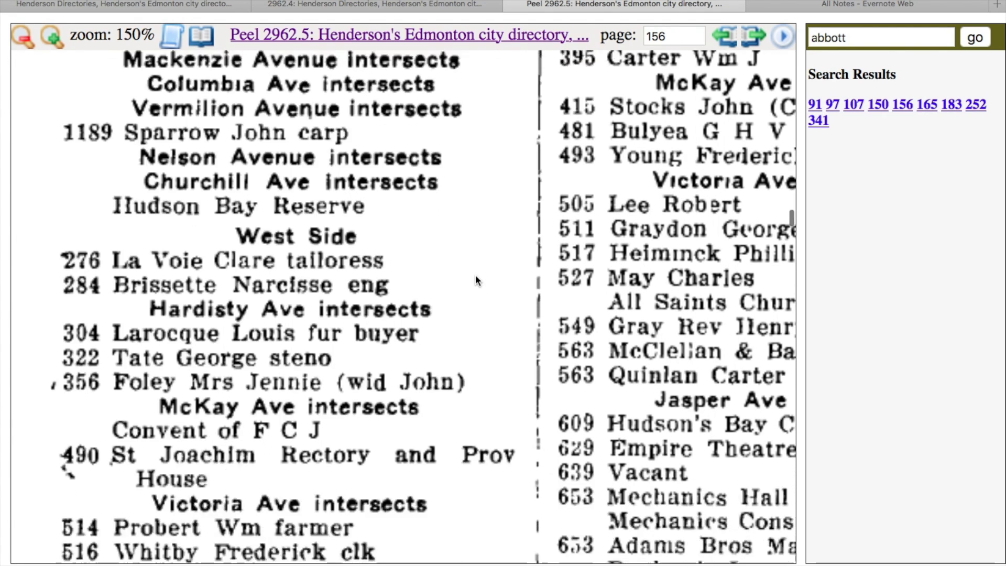
pyautogui.scroll(-20, 476, 277)
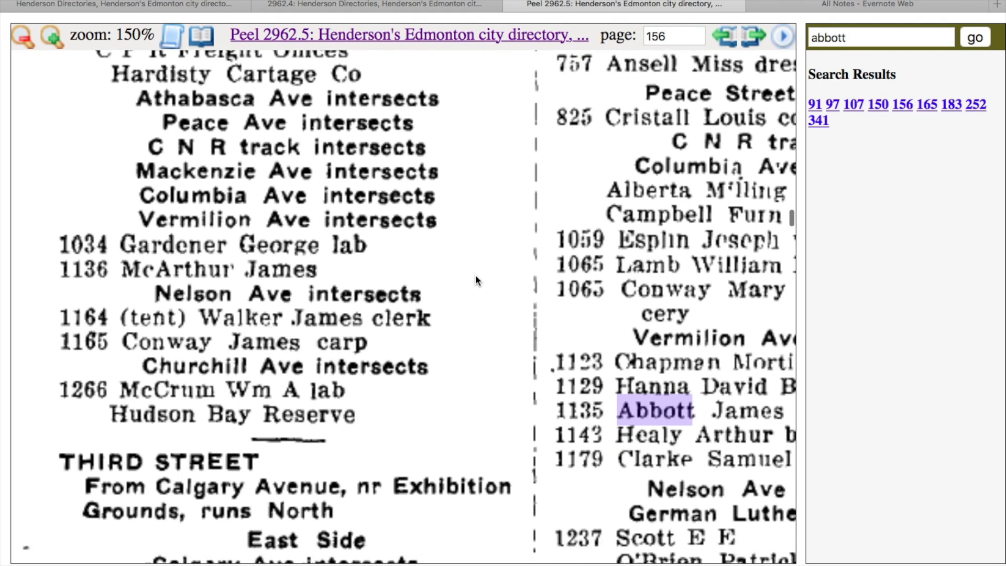
# Step: Return to the Abbott entry at number 1135 on page 156 and save the page image to Evernote
pyautogui.hscroll(6, 475, 278)
pyautogui.hscroll(6, 476, 275)
pyautogui.scroll(4, 476, 274)
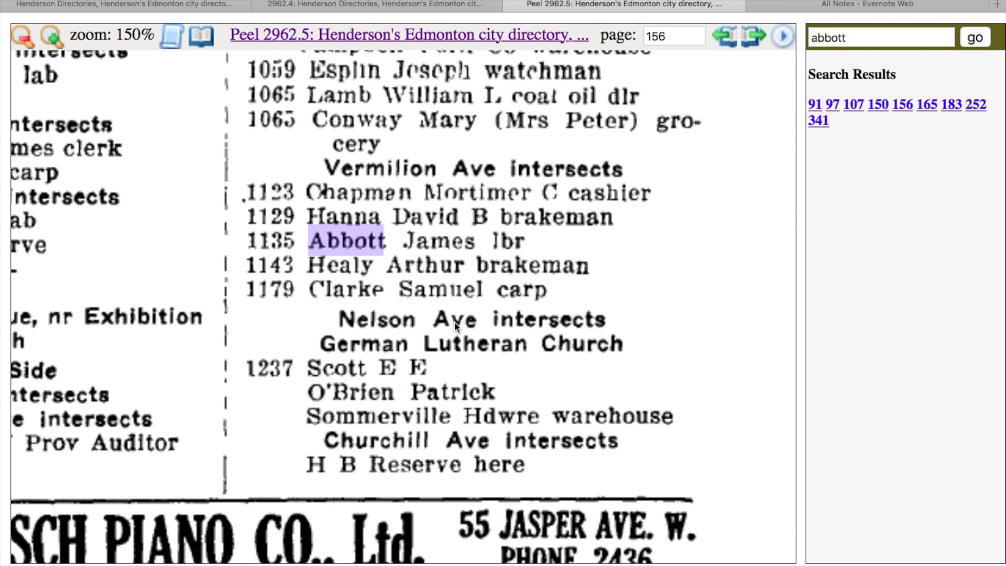
pyautogui.hscroll(-10, 420, 335)
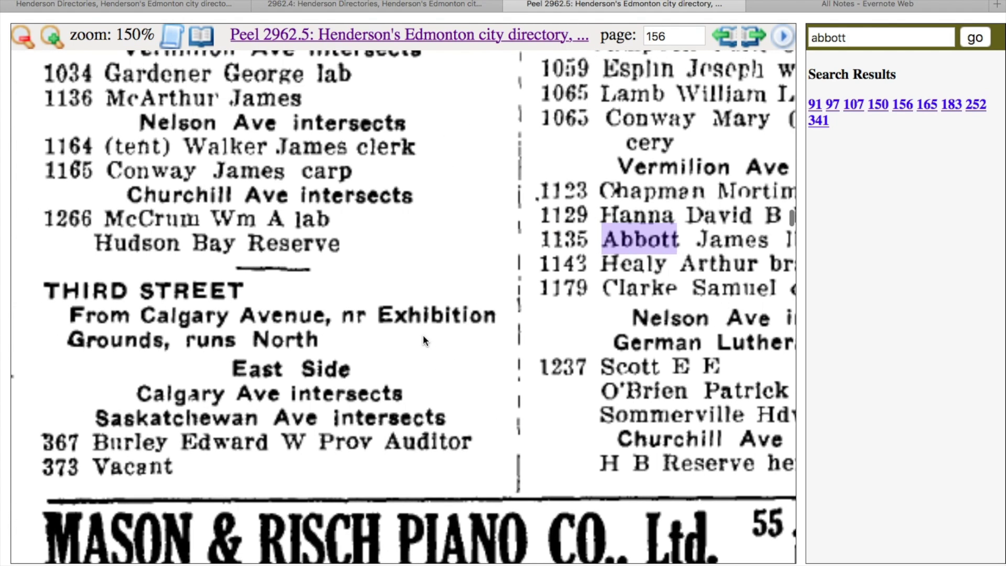
pyautogui.hscroll(10, 423, 340)
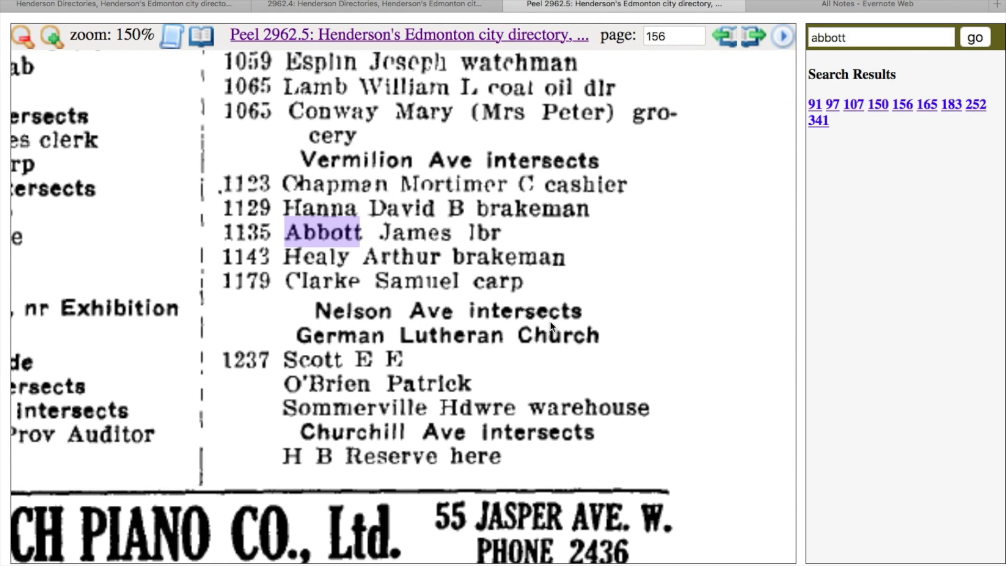
pyautogui.rightClick(591, 294)
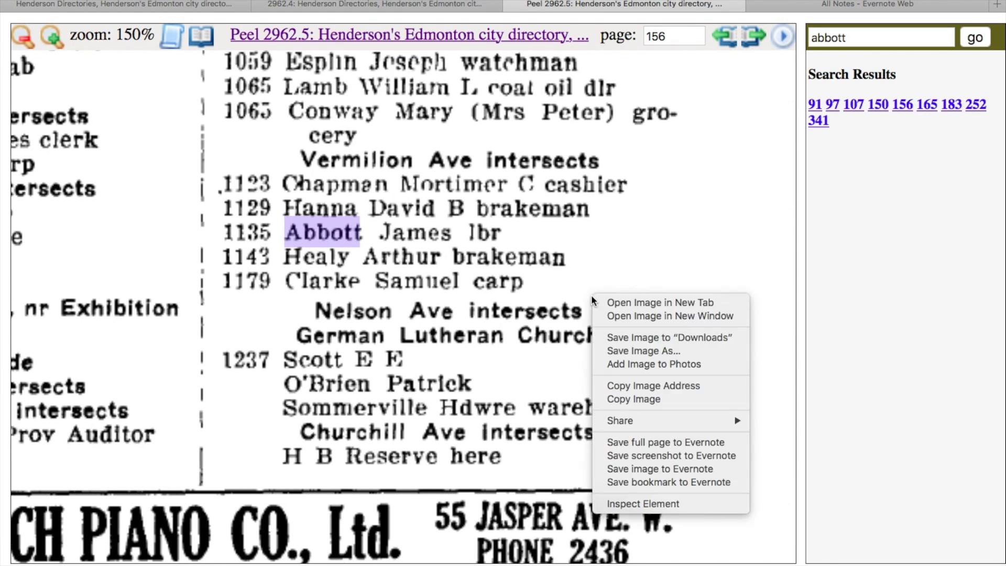
pyautogui.click(685, 473)
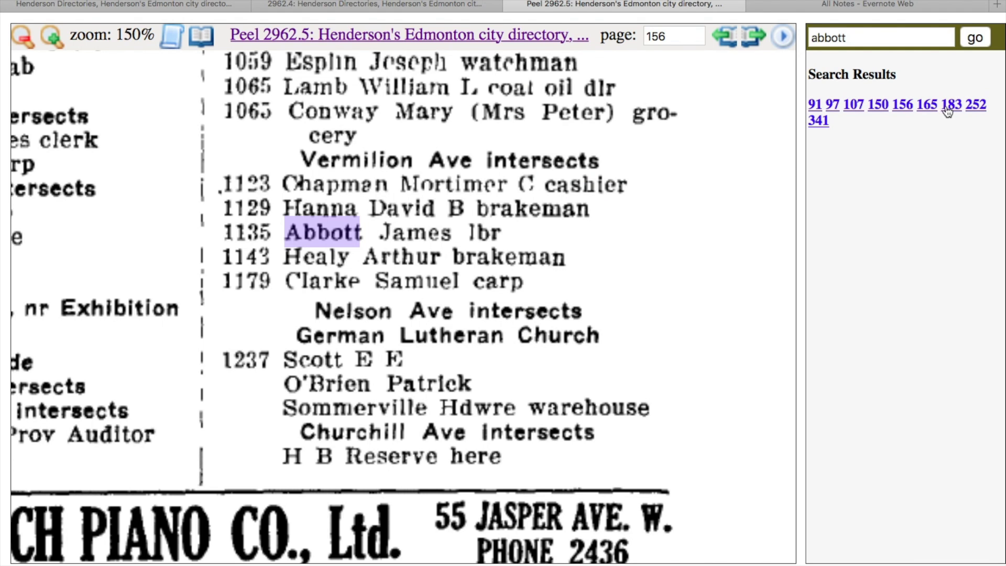
# Step: Open the page 165 result and look through the Alphabetical Directory's list of abbreviations
pyautogui.click(927, 105)
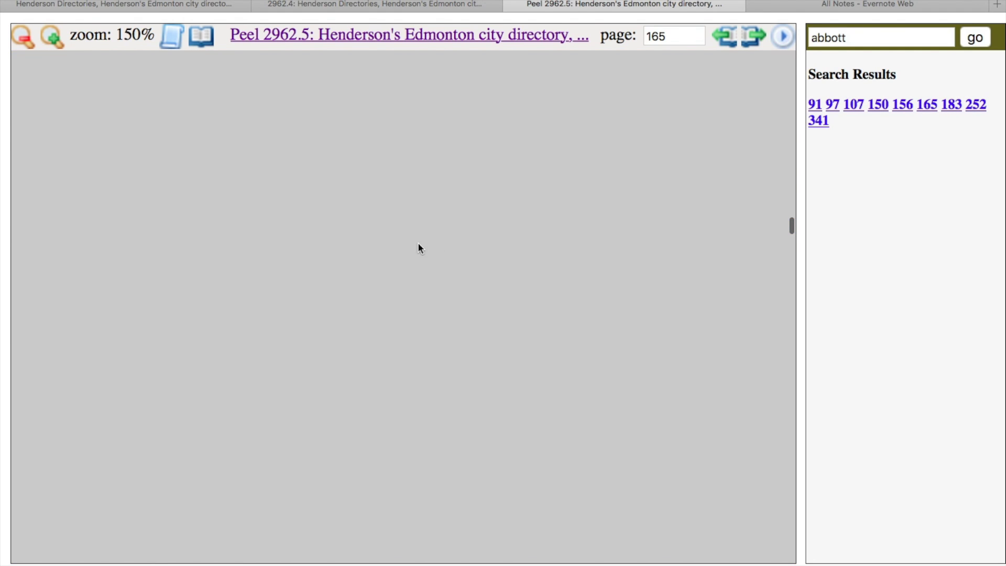
pyautogui.scroll(-10, 282, 283)
pyautogui.hscroll(-2, 282, 283)
pyautogui.scroll(5, 281, 283)
pyautogui.scroll(-7, 281, 284)
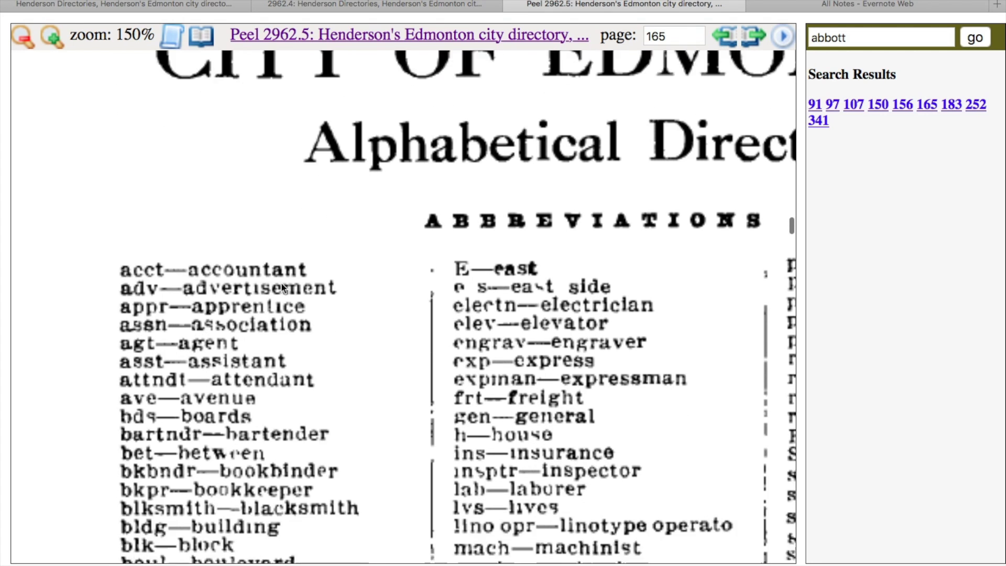
pyautogui.scroll(-3, 281, 287)
pyautogui.hscroll(4, 281, 287)
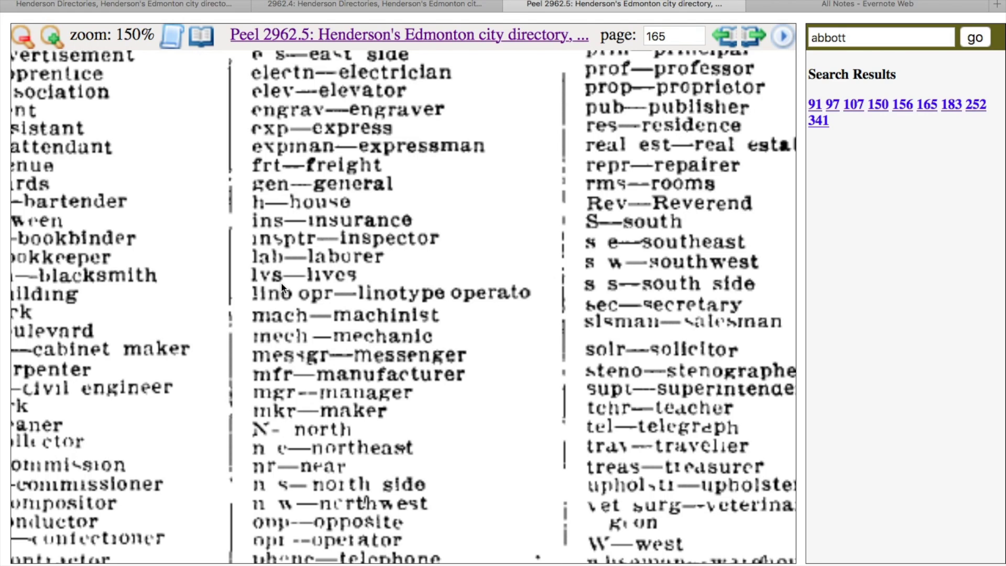
pyautogui.hscroll(-4, 281, 281)
pyautogui.scroll(8, 280, 282)
pyautogui.scroll(-7, 281, 282)
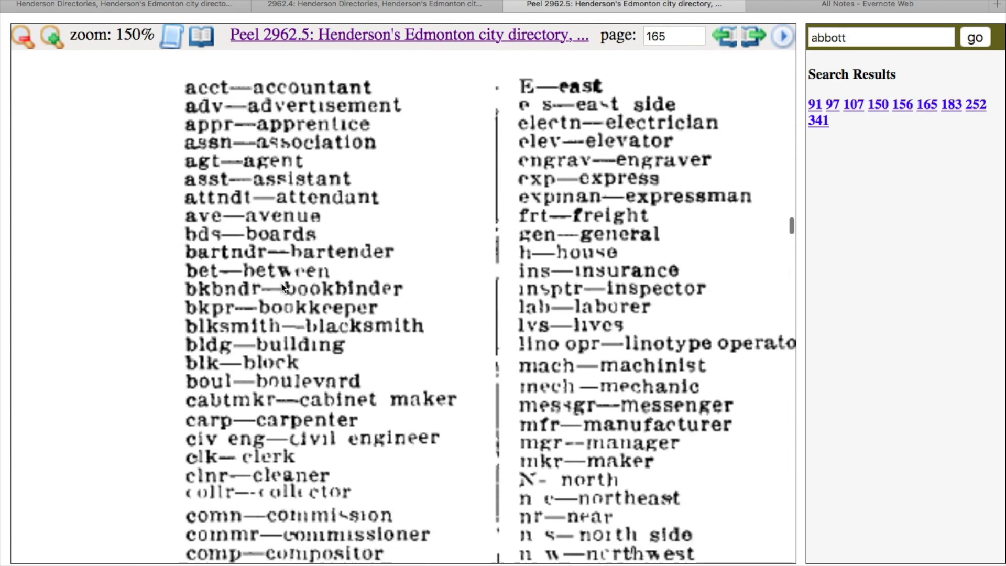
# Step: Review all columns of the abbreviations list on page 165 and save the page image to Evernote
pyautogui.scroll(-1, 281, 287)
pyautogui.hscroll(2, 281, 287)
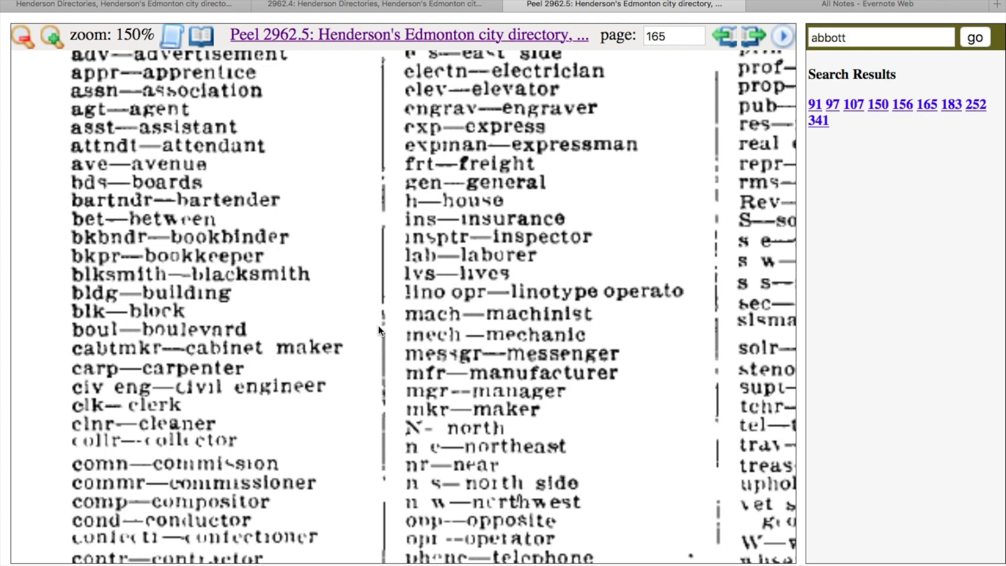
pyautogui.scroll(1, 379, 328)
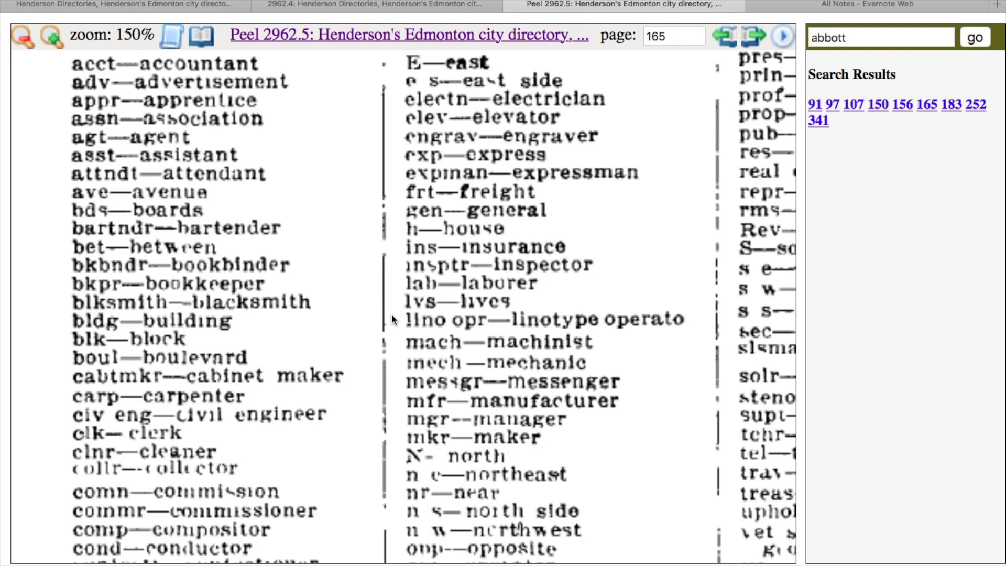
pyautogui.hscroll(5, 391, 315)
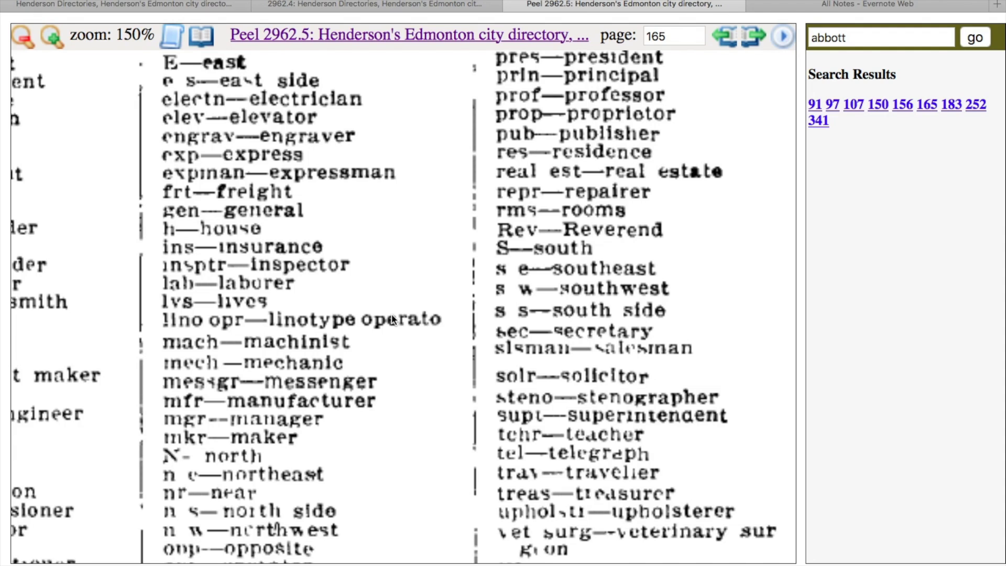
pyautogui.scroll(-3, 391, 314)
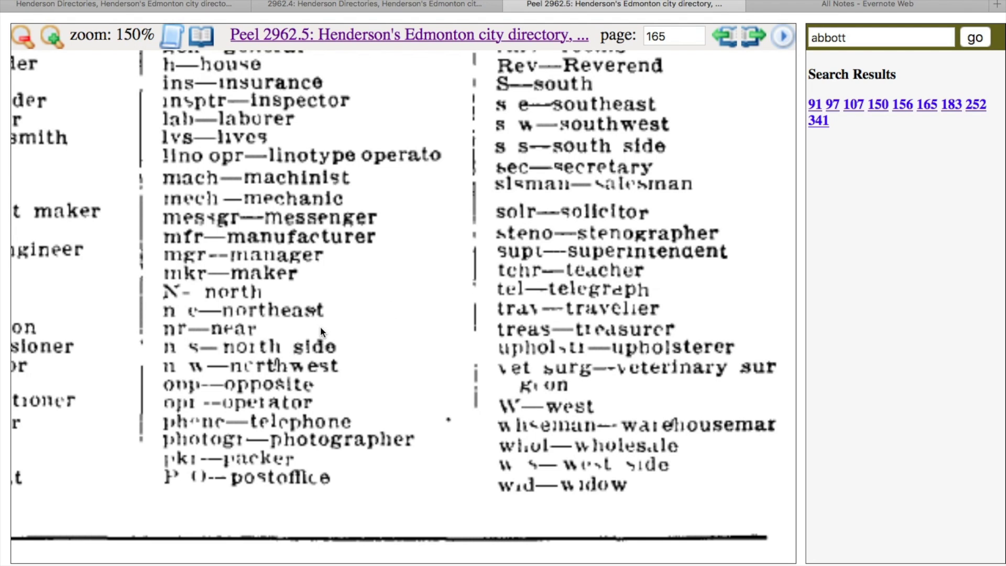
pyautogui.hscroll(-5, 322, 332)
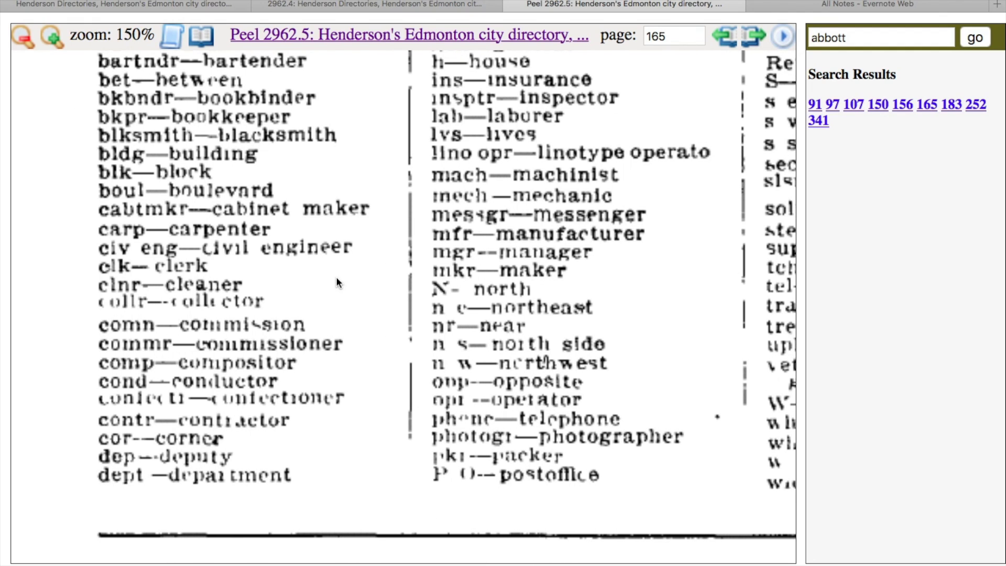
pyautogui.scroll(3, 378, 257)
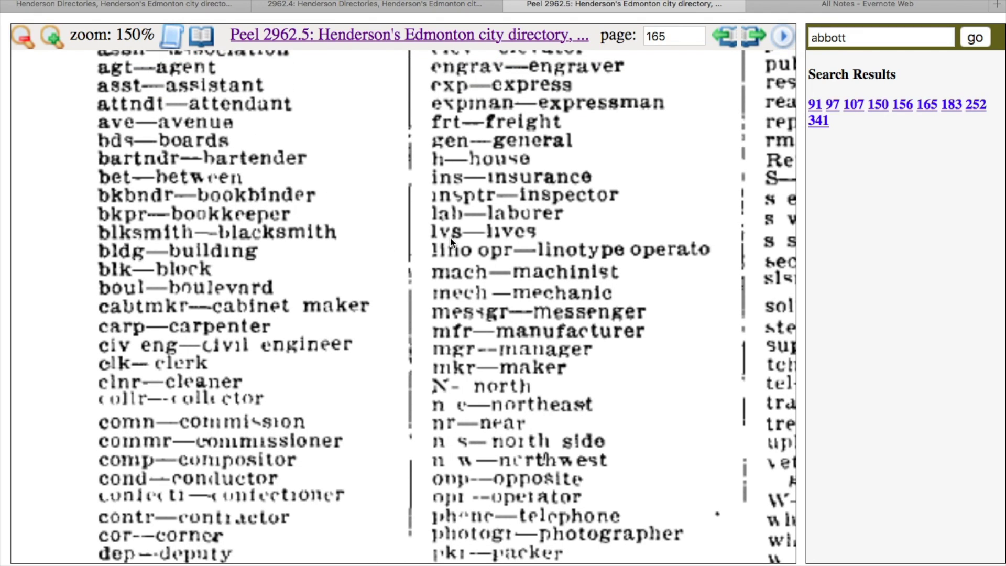
pyautogui.rightClick(446, 275)
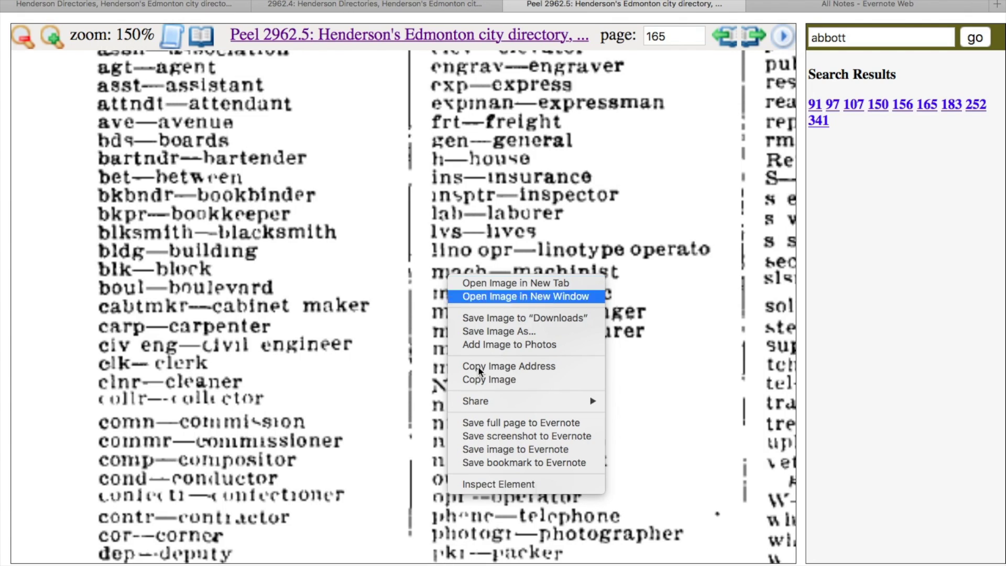
pyautogui.click(568, 450)
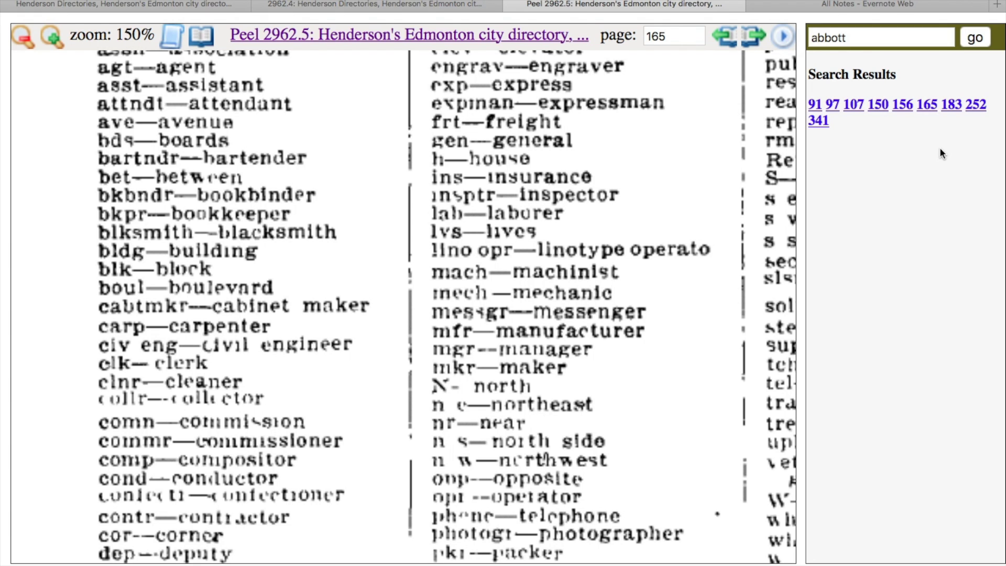
# Step: Open the page 183 result and locate the highlighted Abbott name in the Boyle Parlee & Co listing
pyautogui.click(953, 107)
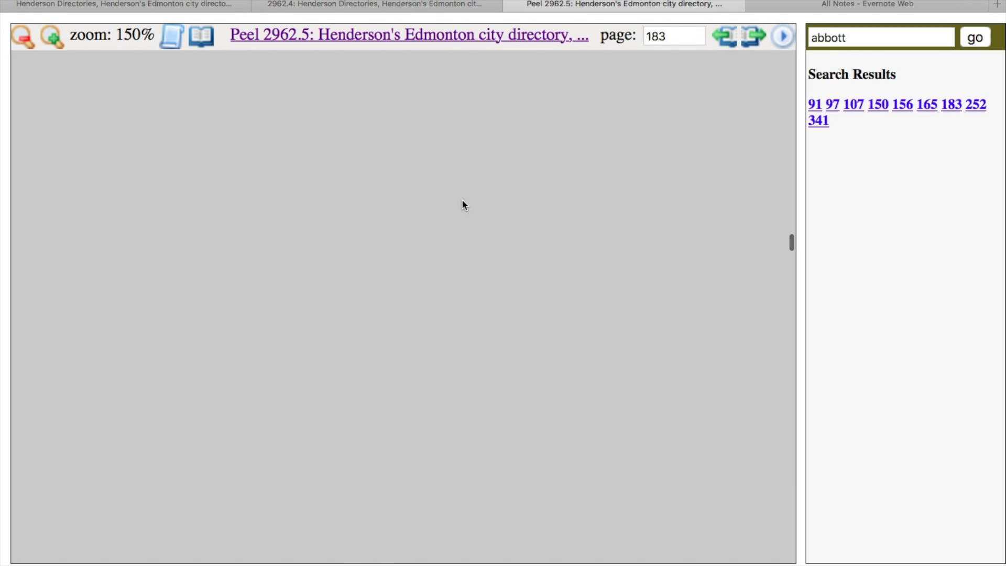
pyautogui.scroll(-15, 462, 202)
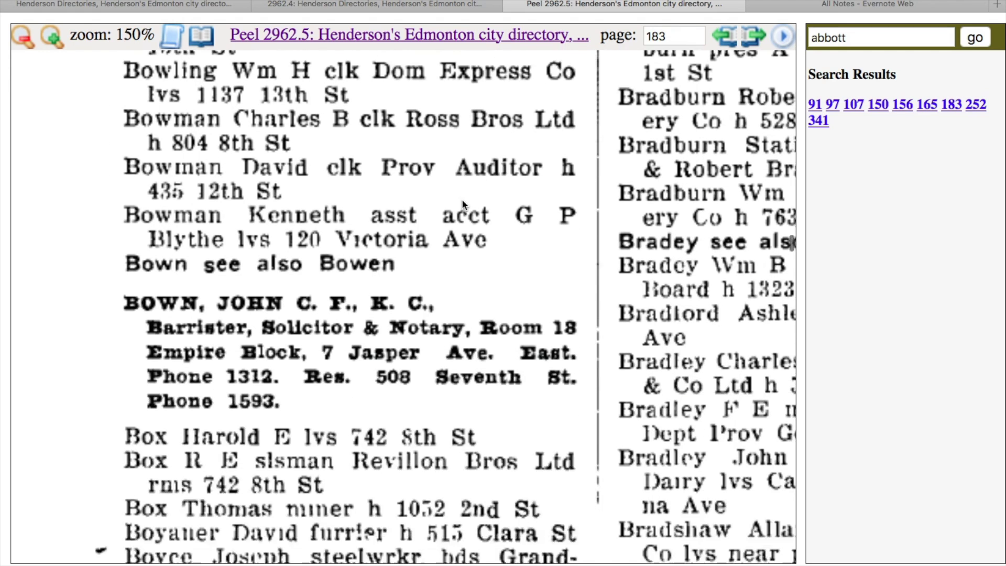
pyautogui.scroll(-4, 463, 204)
pyautogui.hscroll(7, 463, 204)
pyautogui.scroll(11, 463, 204)
pyautogui.scroll(3, 462, 204)
pyautogui.scroll(-12, 462, 204)
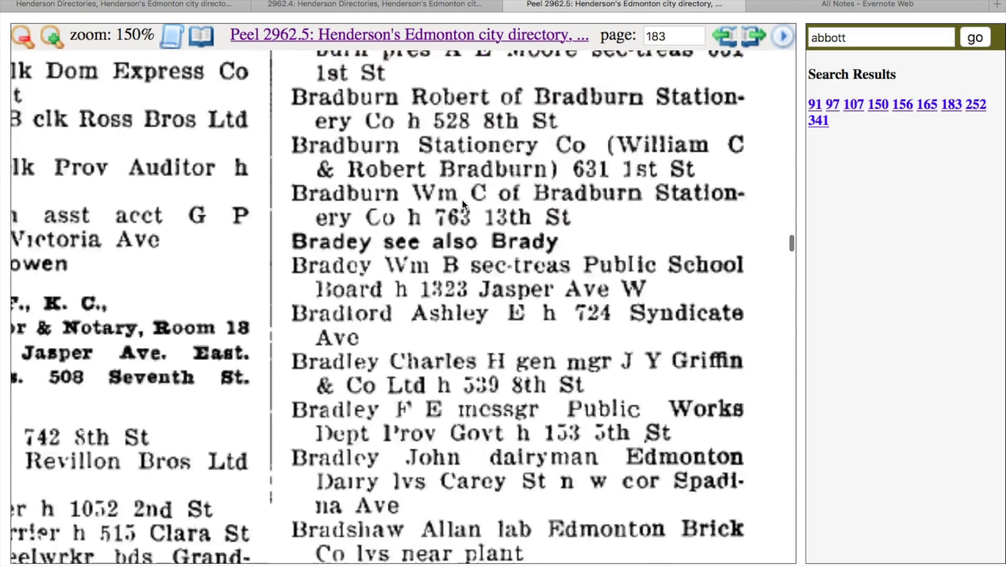
pyautogui.hscroll(-7, 462, 204)
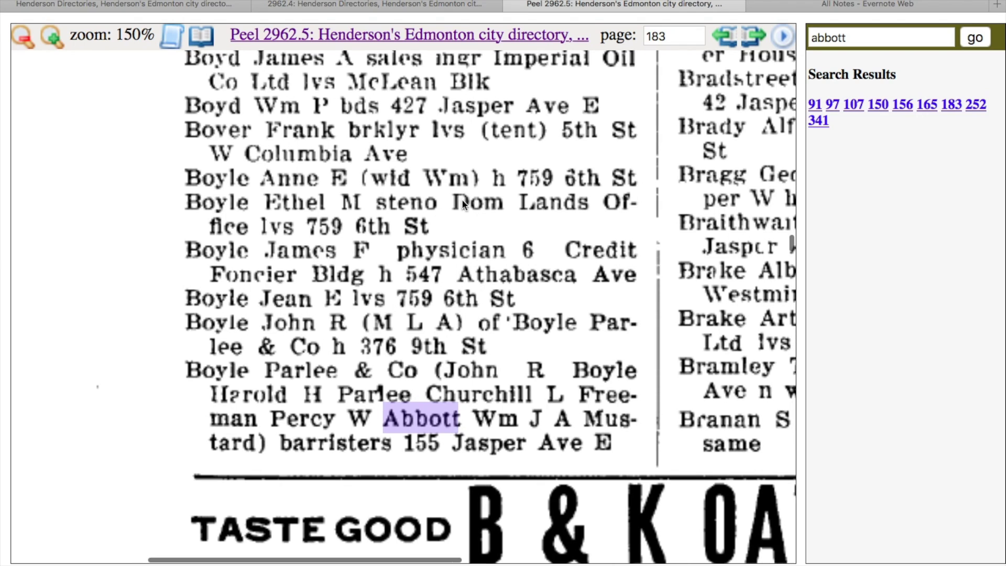
# Step: Read the Boyle Parlee & Co barristers listing on page 183 and save the page image to Evernote
pyautogui.scroll(-4, 448, 198)
pyautogui.scroll(-2, 447, 198)
pyautogui.hscroll(1, 448, 198)
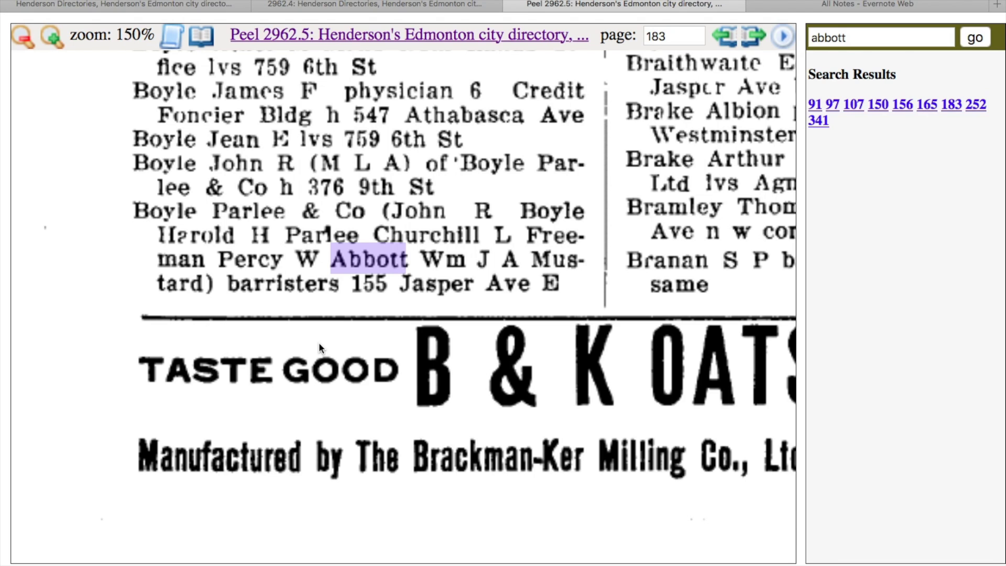
pyautogui.rightClick(510, 317)
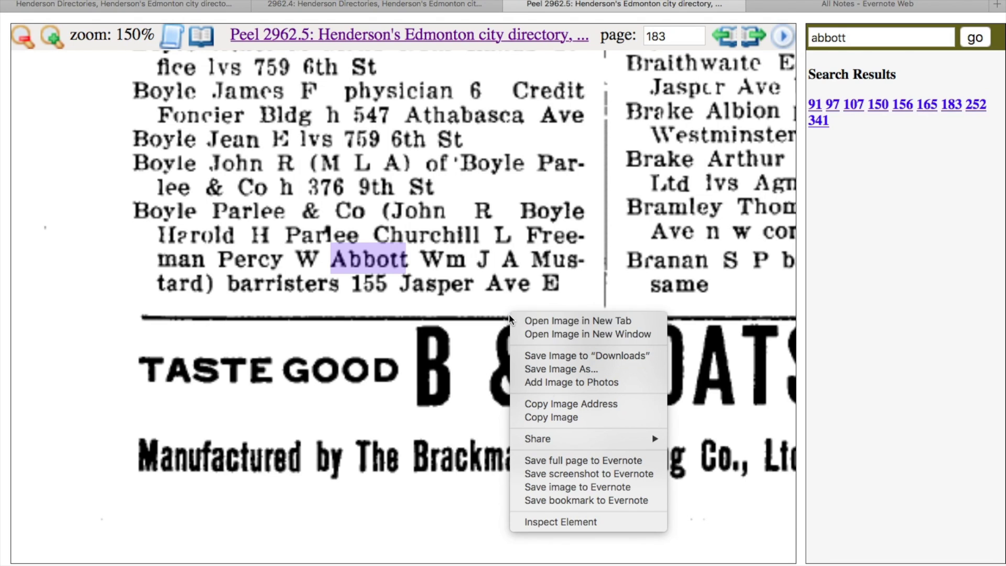
pyautogui.click(601, 486)
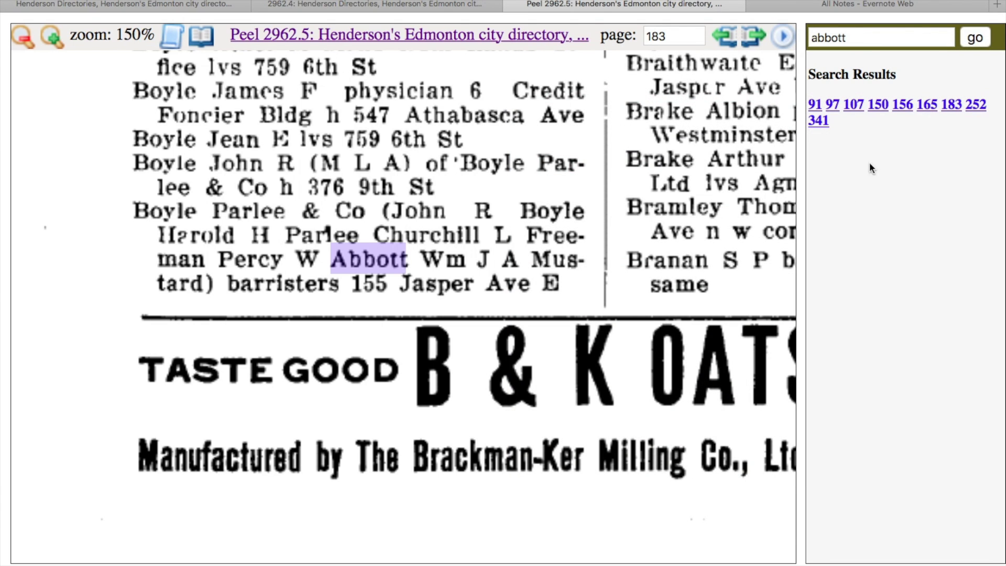
# Step: Find the Abbott & Smart clerk's entry on result page 252 and save that page's image to Evernote
pyautogui.click(976, 105)
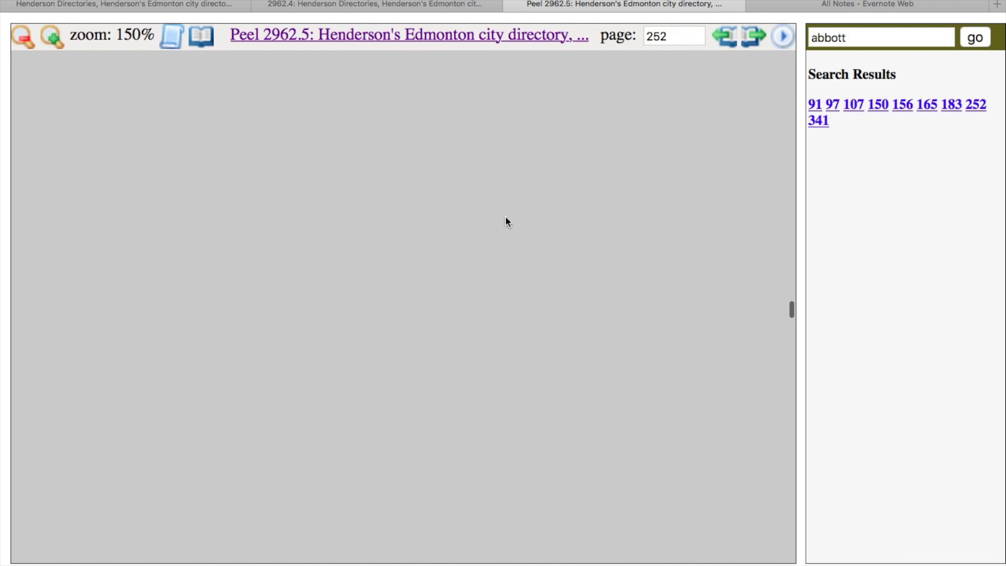
pyautogui.scroll(-10, 412, 305)
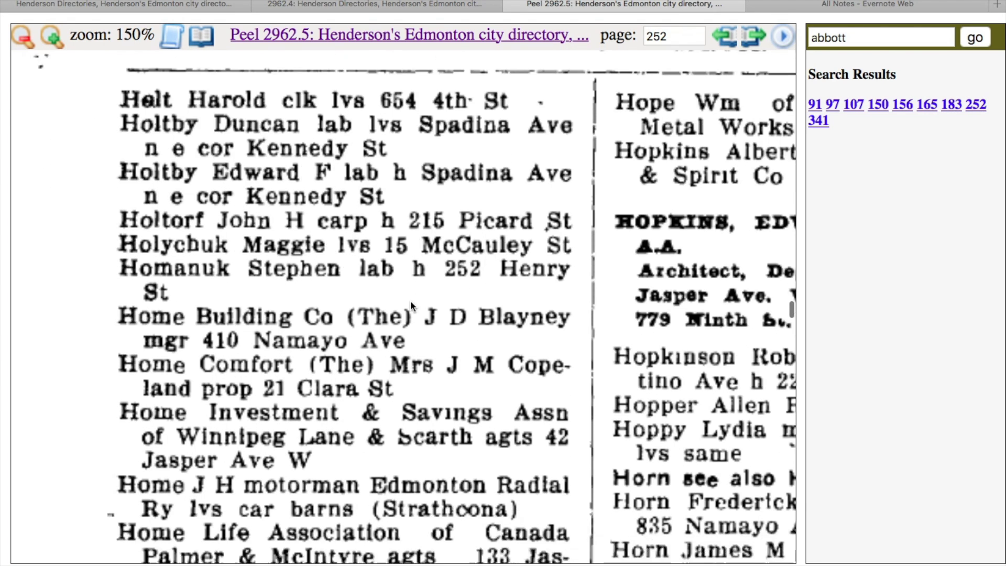
pyautogui.scroll(-5, 410, 300)
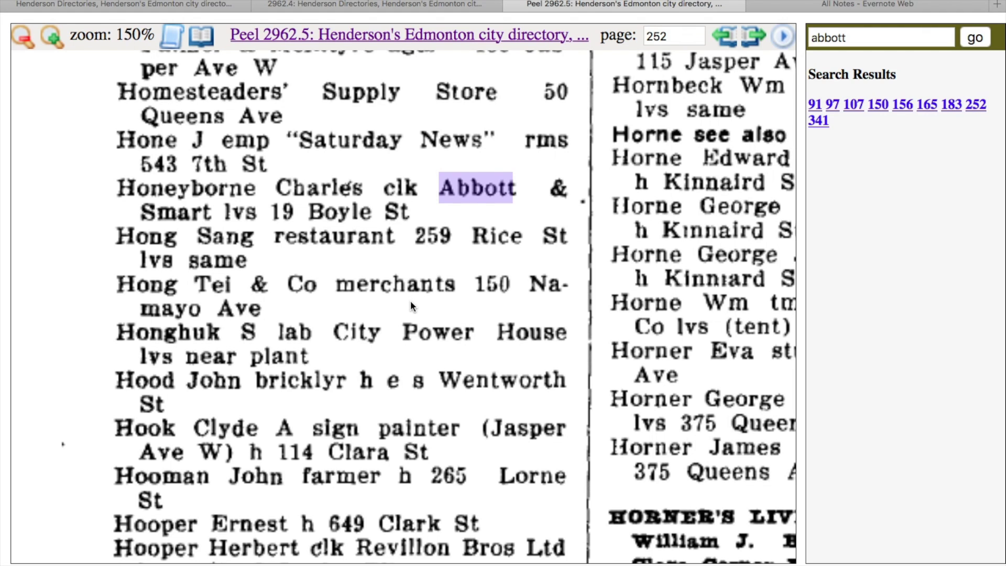
pyautogui.rightClick(410, 300)
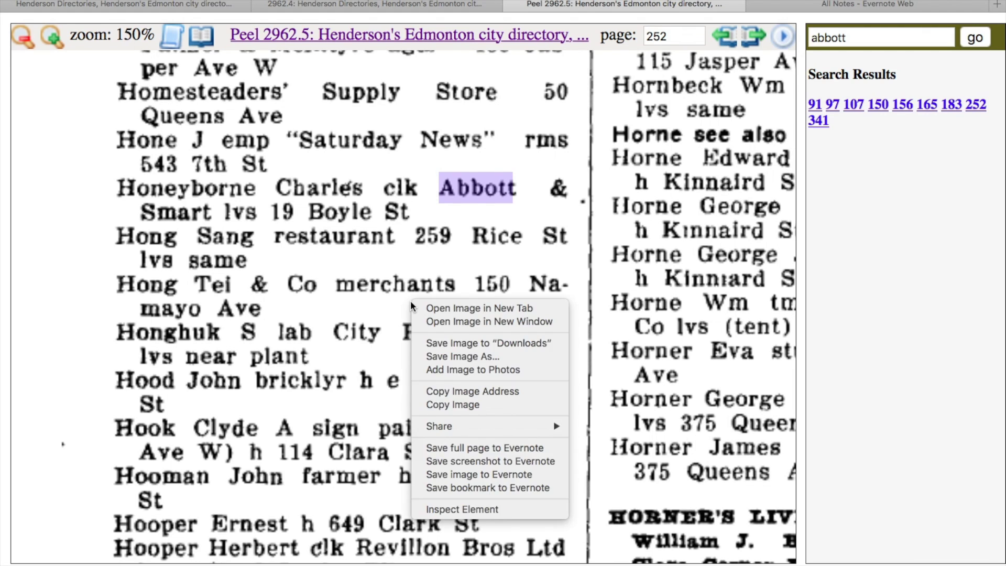
pyautogui.click(511, 475)
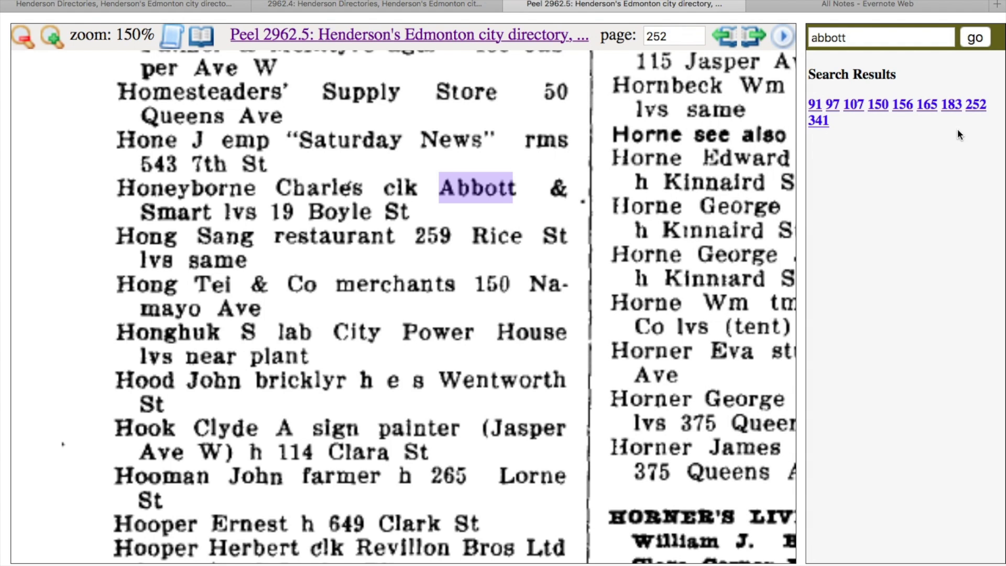
# Step: Find the Abbott & Smart partner's entry on result page 341 and save that page's image to Evernote
pyautogui.click(826, 128)
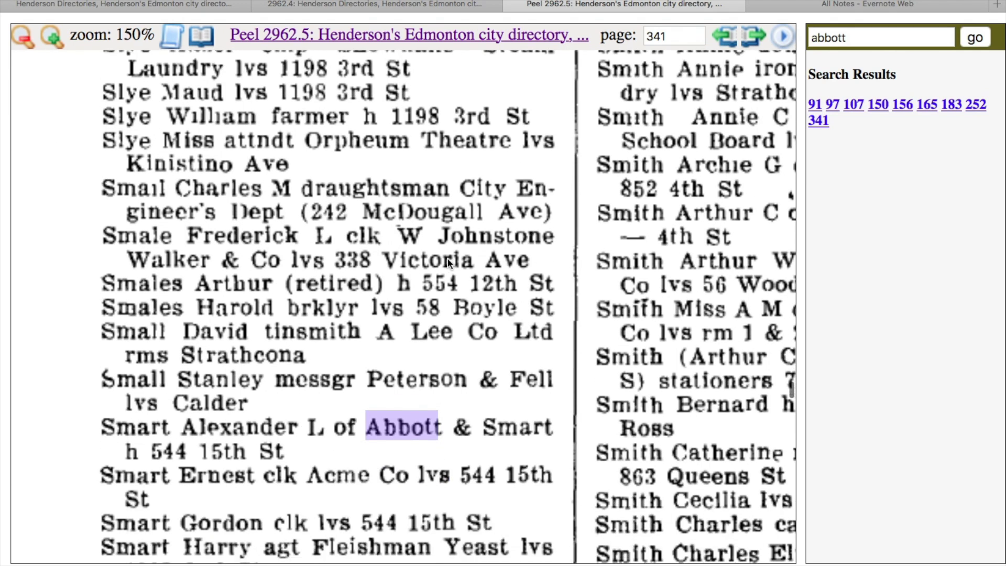
pyautogui.scroll(-3, 447, 262)
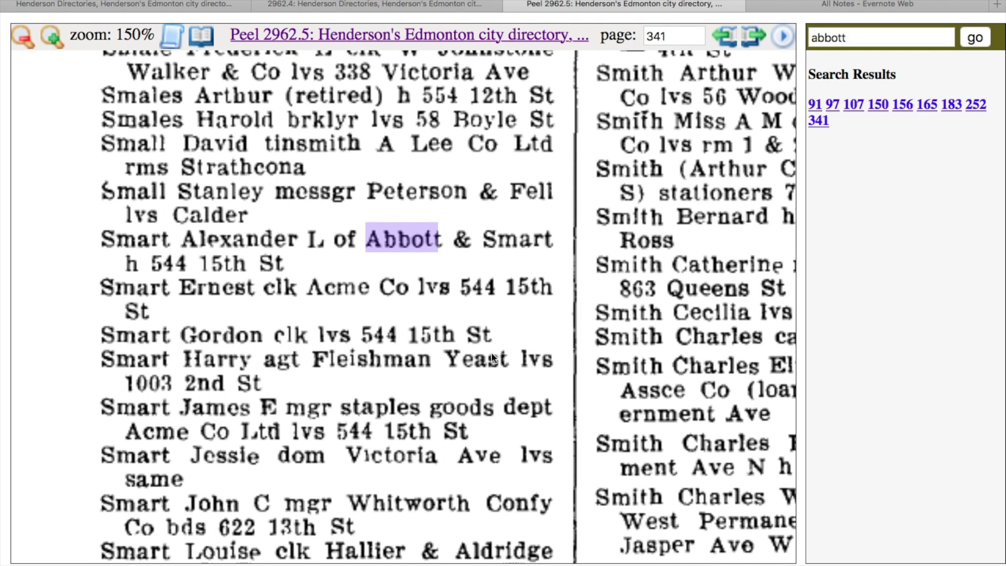
pyautogui.rightClick(491, 353)
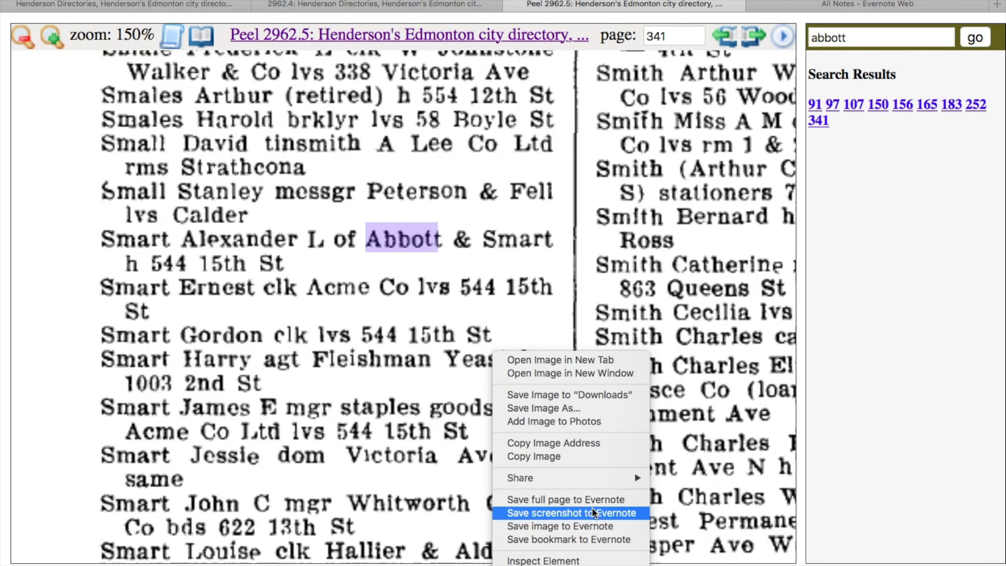
pyautogui.click(616, 526)
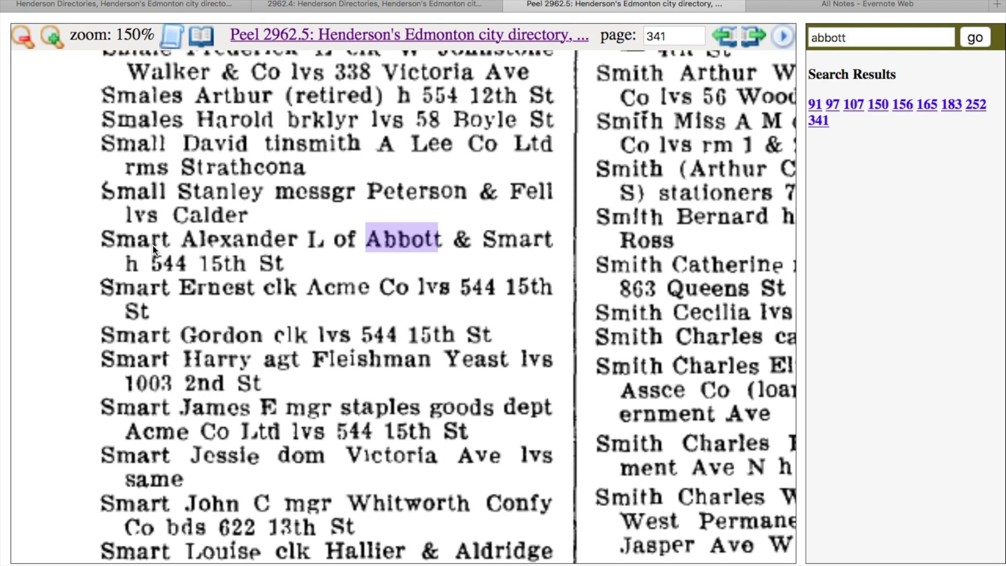
# Step: Switch to Evernote Web, enter "1910" above the scan in the newest Peel 2962.5 note, and compare it with the note below
pyautogui.click(835, 6)
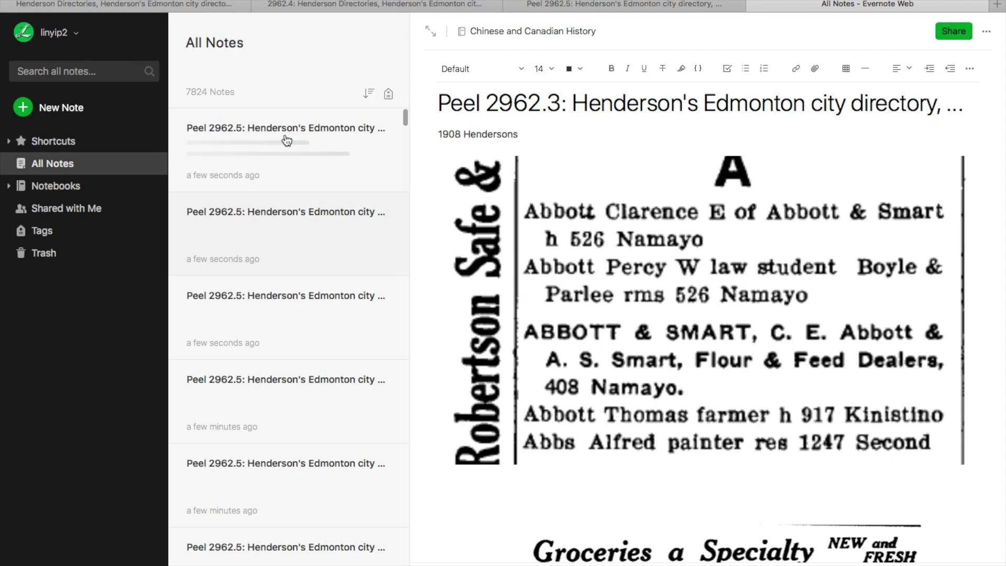
pyautogui.click(283, 145)
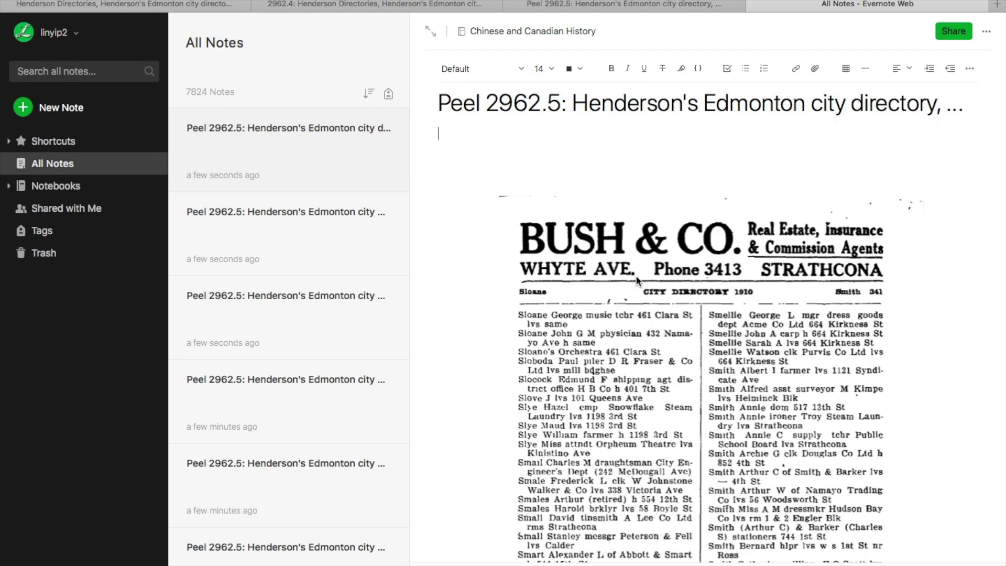
pyautogui.write('1910')
pyautogui.click(324, 232)
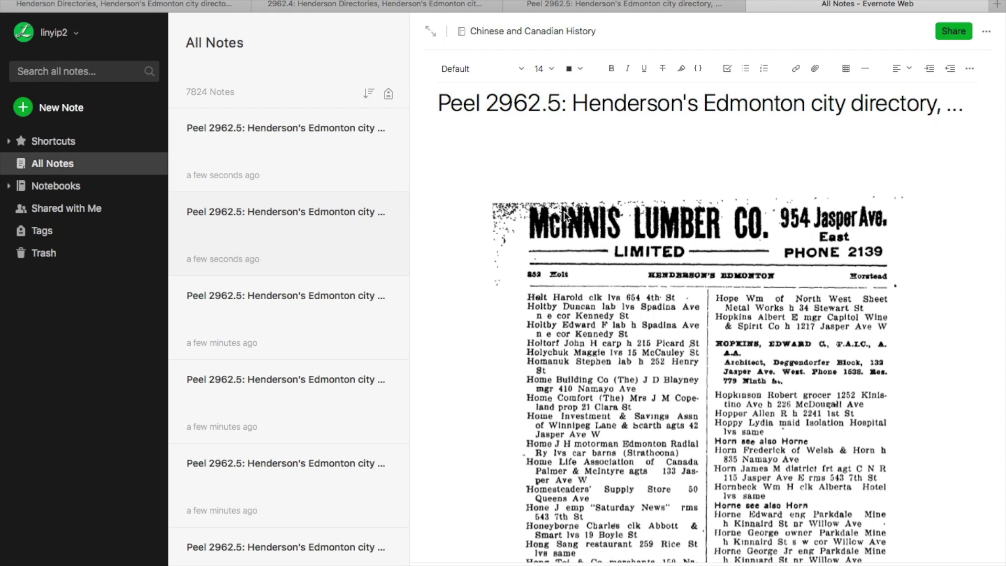
pyautogui.click(341, 159)
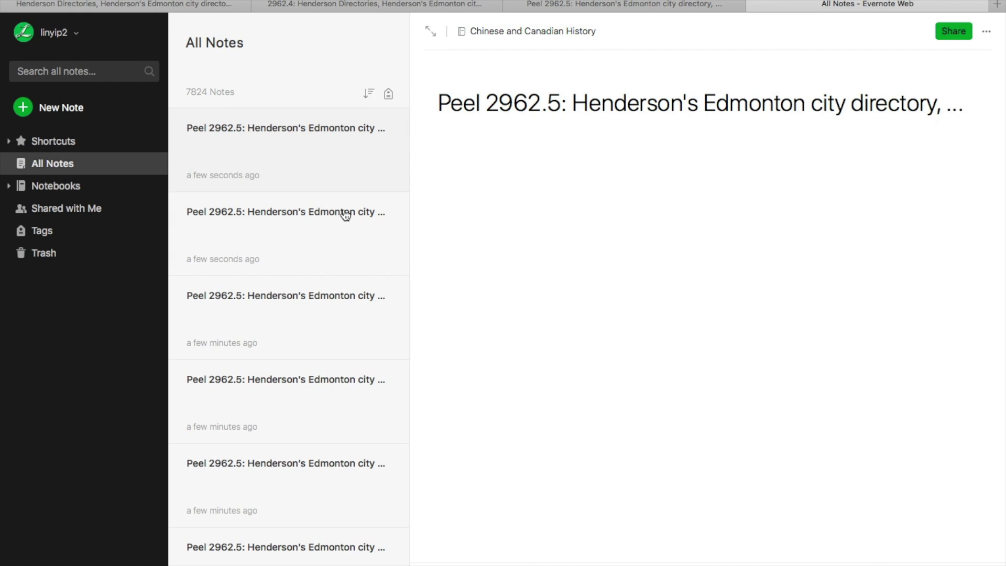